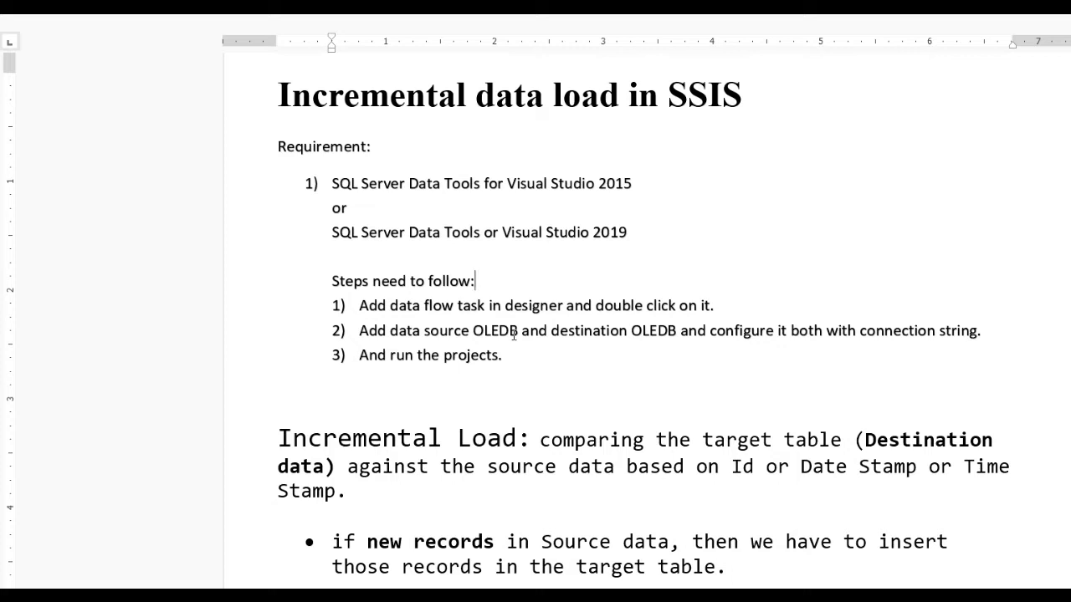
Step: Read the notes on the requirements, the definition of incremental load and the types of incremental load
scroll(514, 334, down, 3)
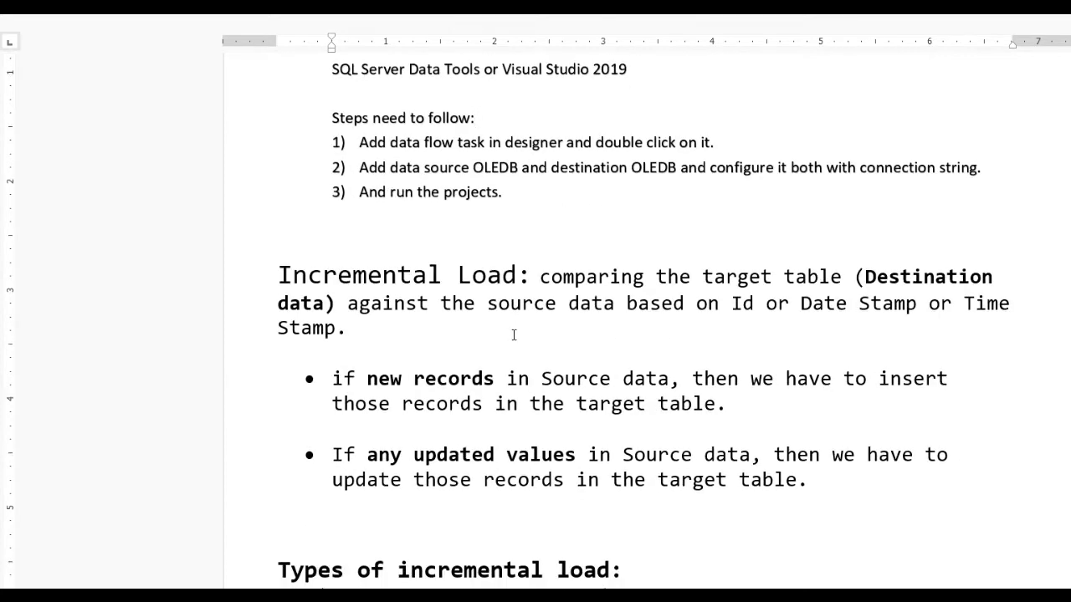
scroll(513, 335, up, 2)
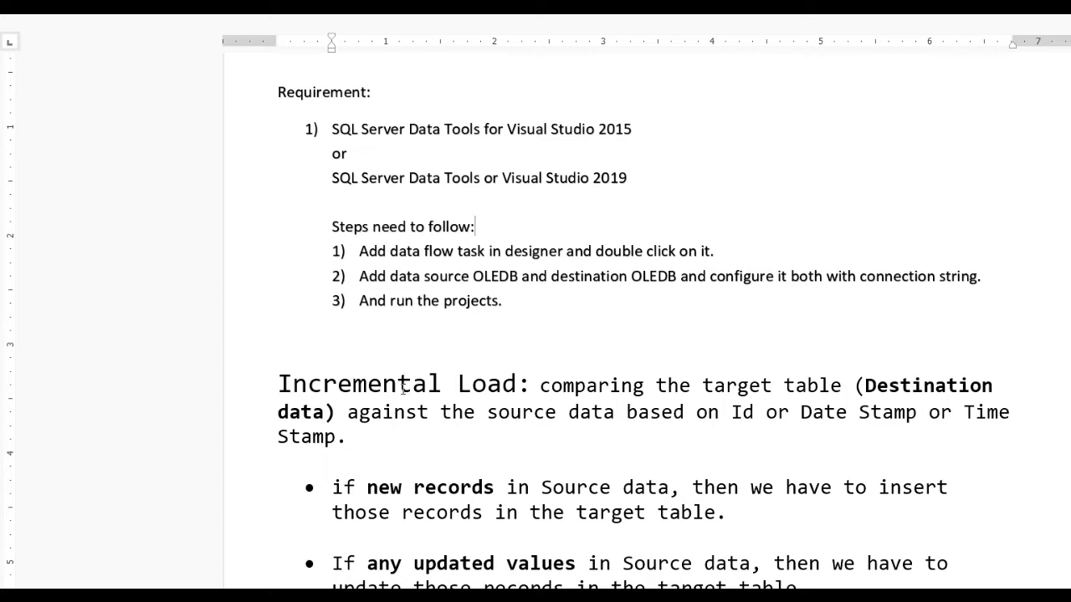
scroll(403, 387, down, 1)
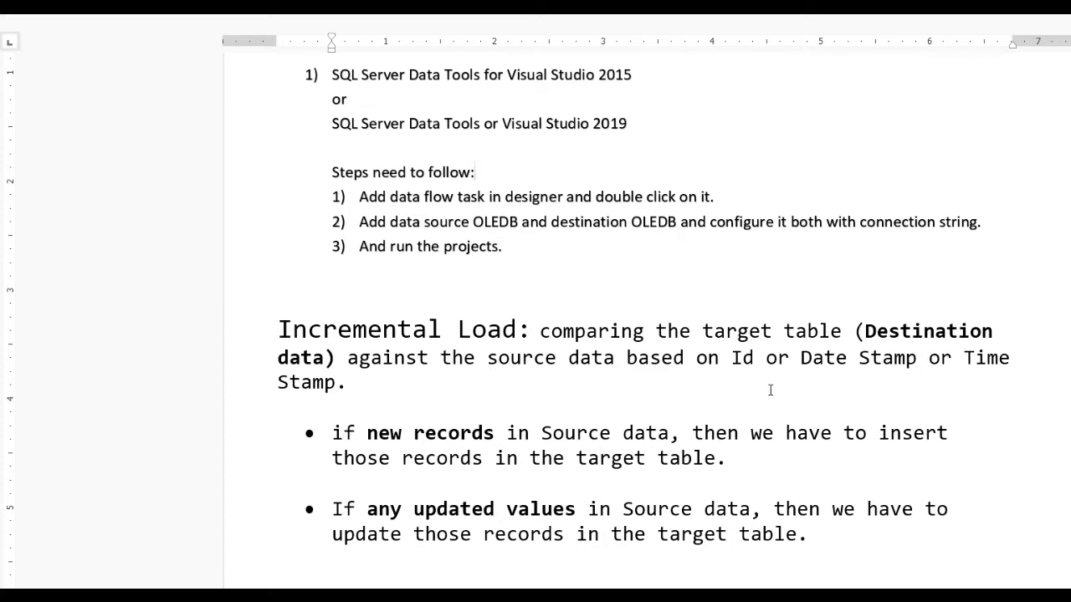
scroll(730, 410, down, 1)
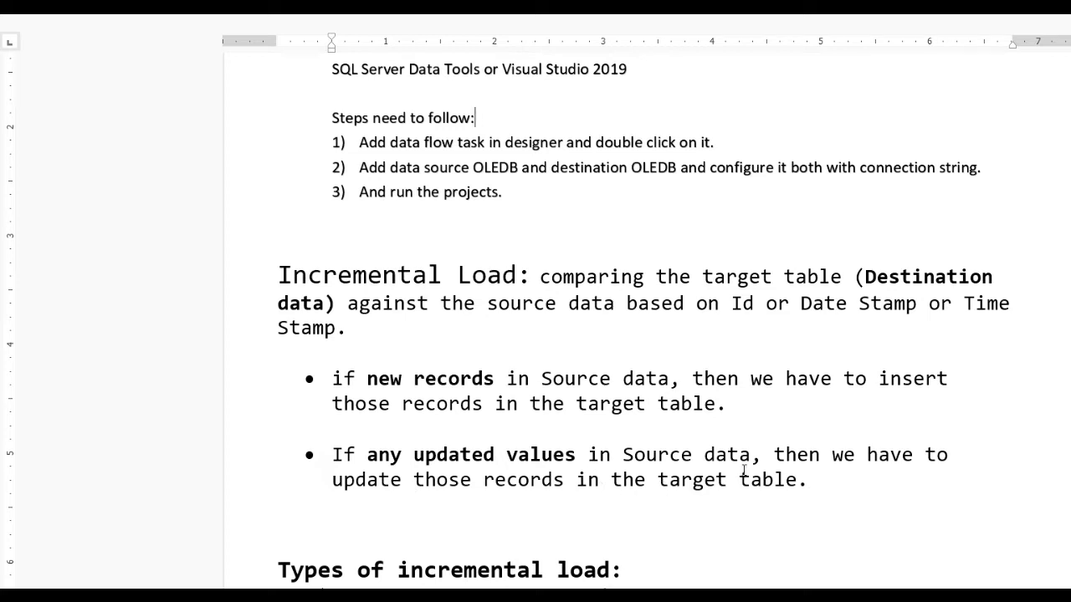
click(845, 484)
scroll(437, 568, down, 1)
scroll(437, 569, down, 2)
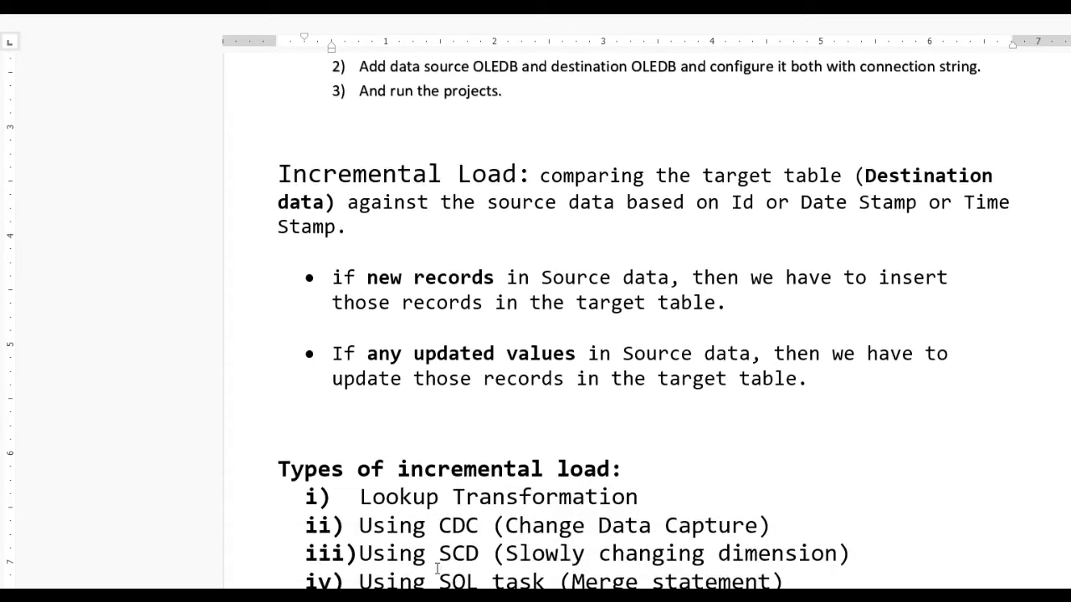
scroll(436, 568, down, 2)
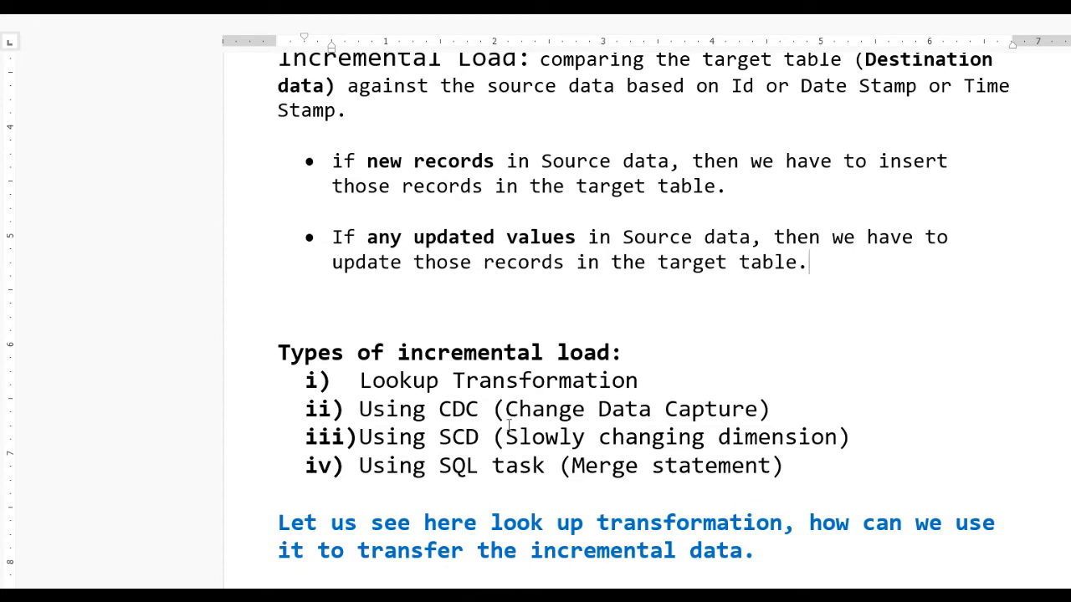
scroll(648, 370, down, 1)
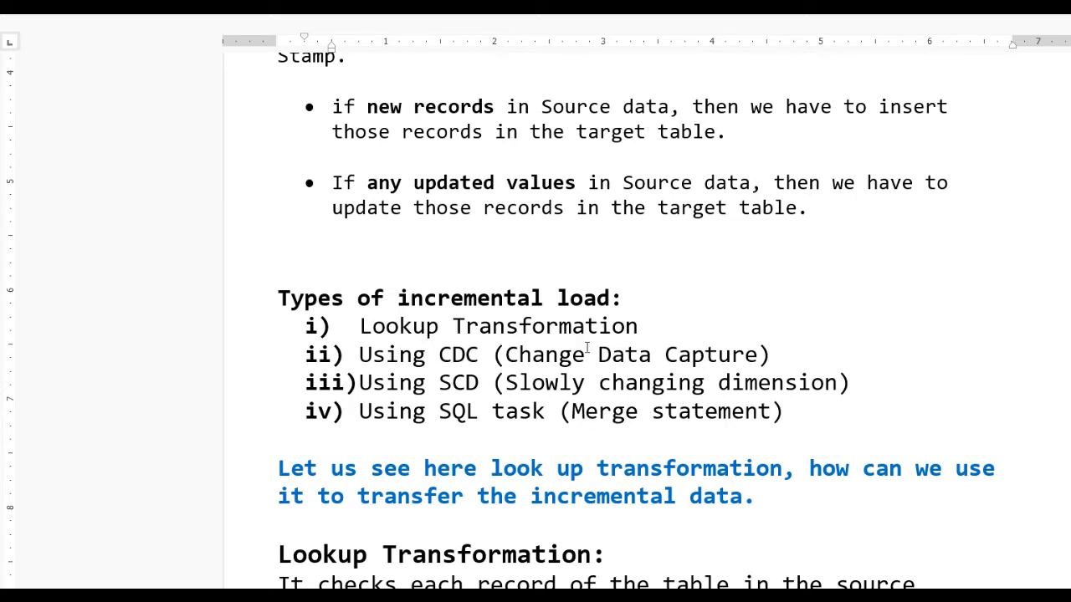
Step: Read the Lookup Transformation explanation, the server name, and the source table tbl_emp_detail's create script and sample rows
scroll(588, 349, down, 6)
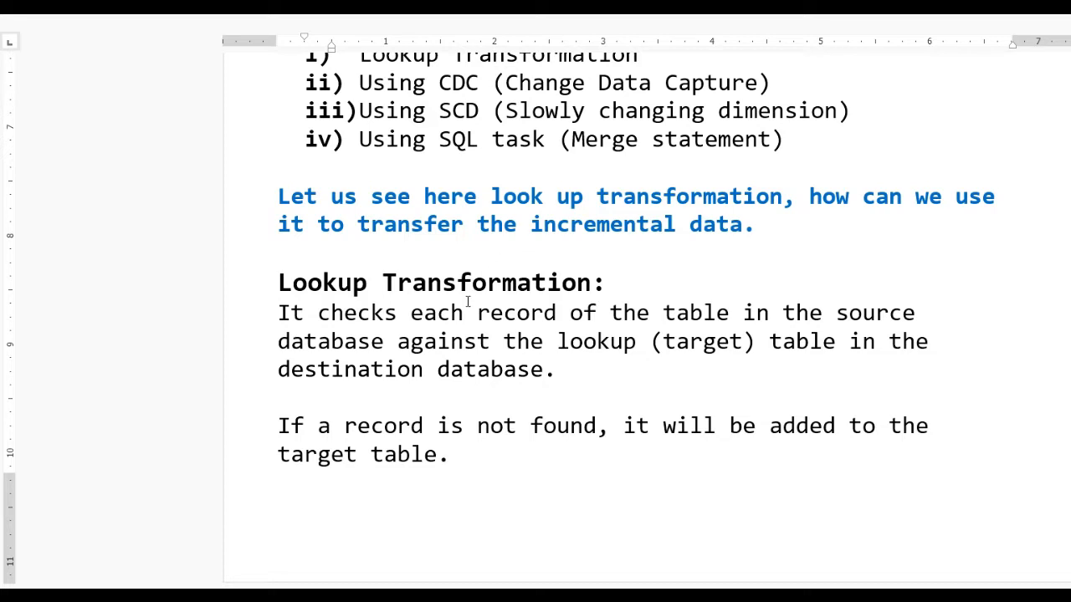
scroll(467, 305, down, 1)
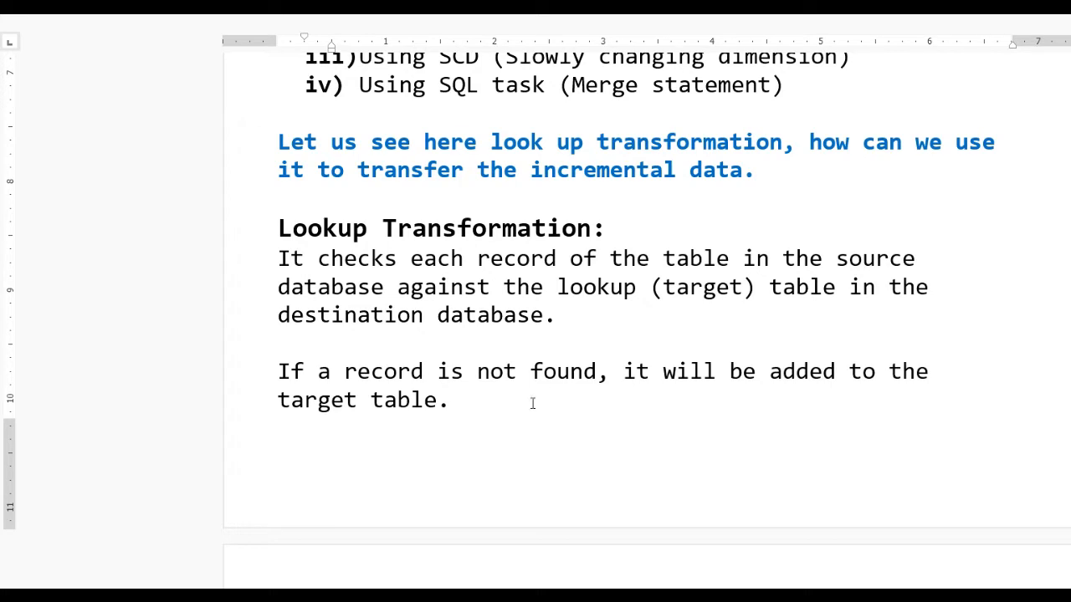
scroll(501, 408, down, 5)
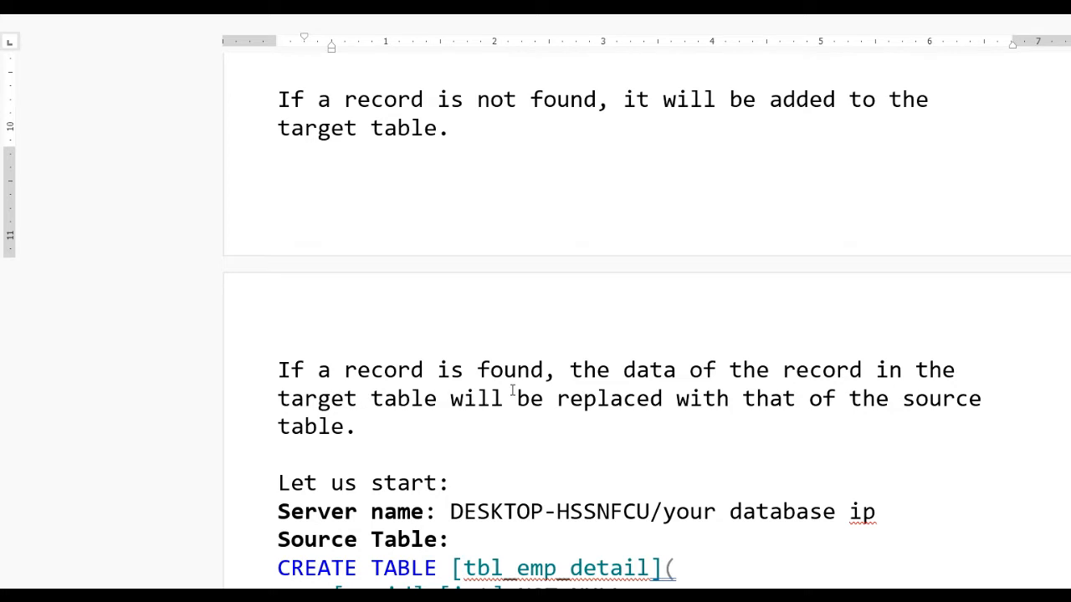
scroll(512, 391, down, 3)
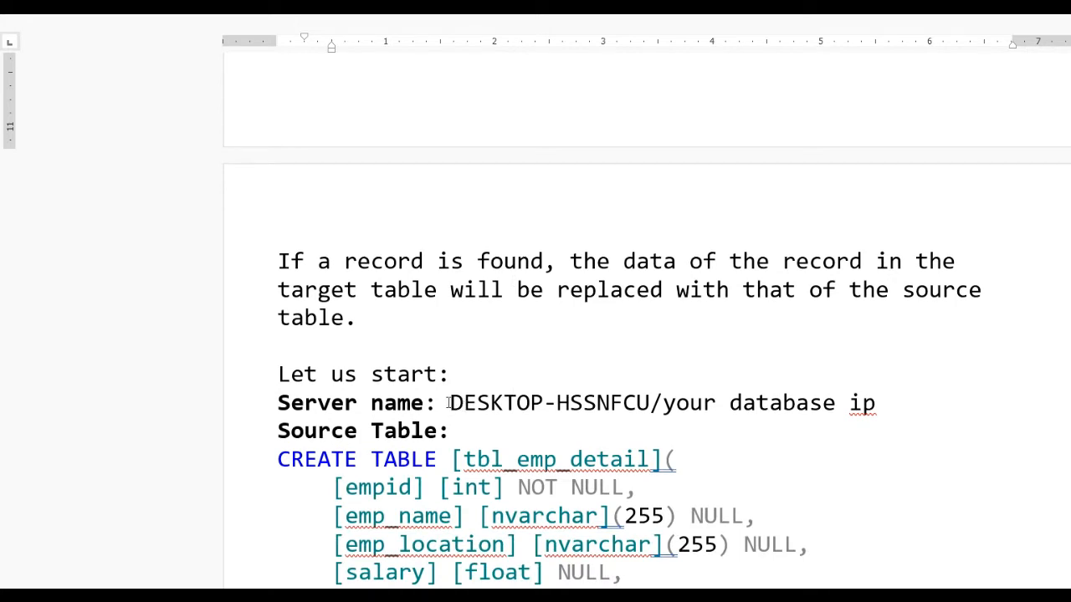
click(619, 403)
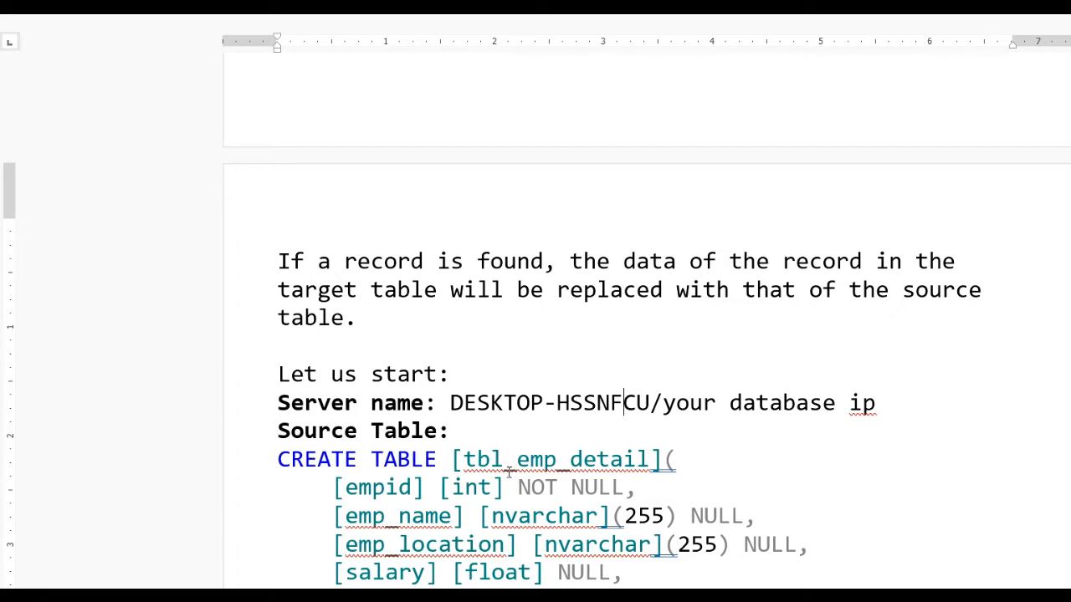
scroll(507, 471, down, 2)
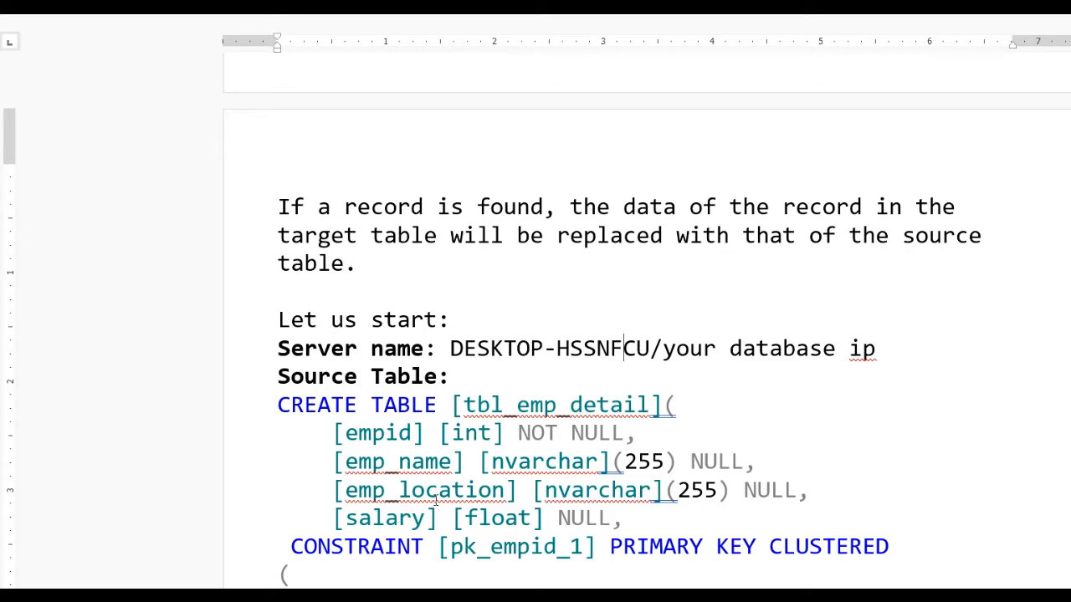
scroll(435, 500, down, 2)
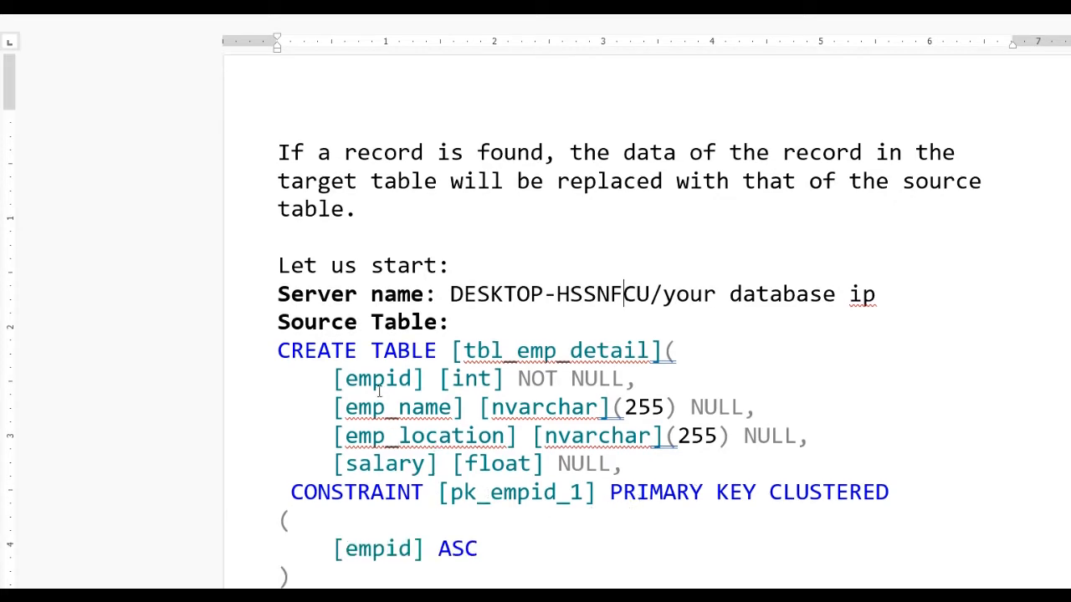
scroll(380, 393, down, 5)
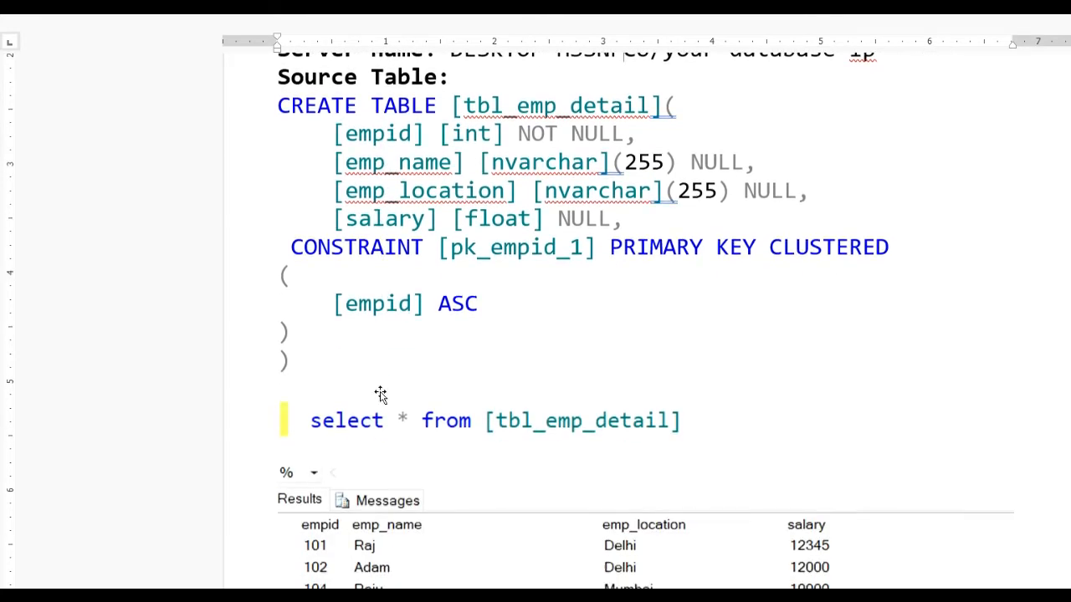
scroll(380, 395, down, 1)
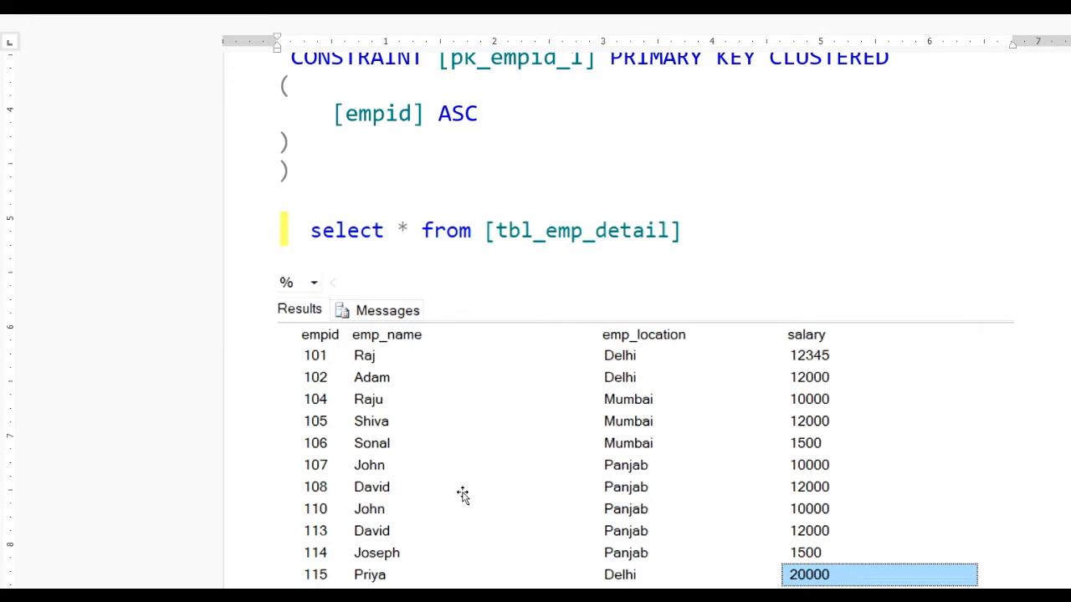
scroll(462, 495, down, 1)
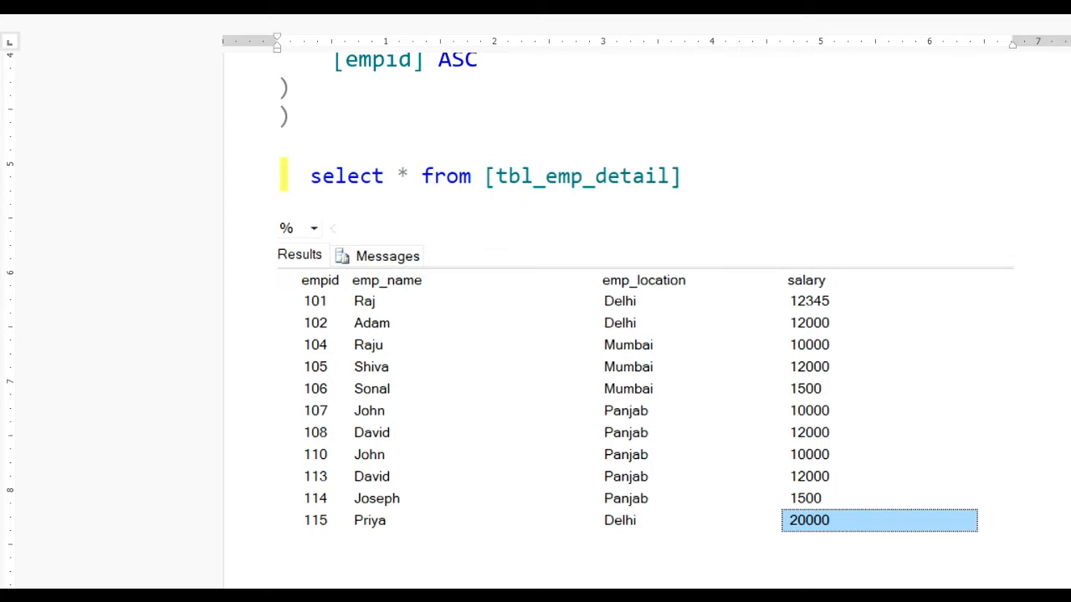
Step: Launch Visual Studio 2015
key(super)
scroll(375, 535, down, 3)
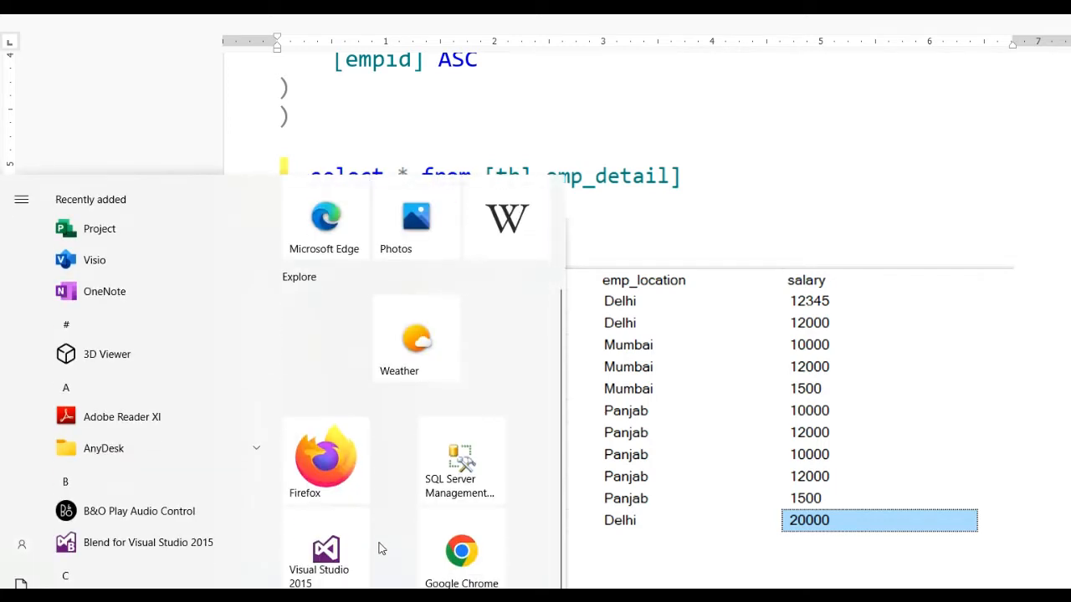
click(330, 554)
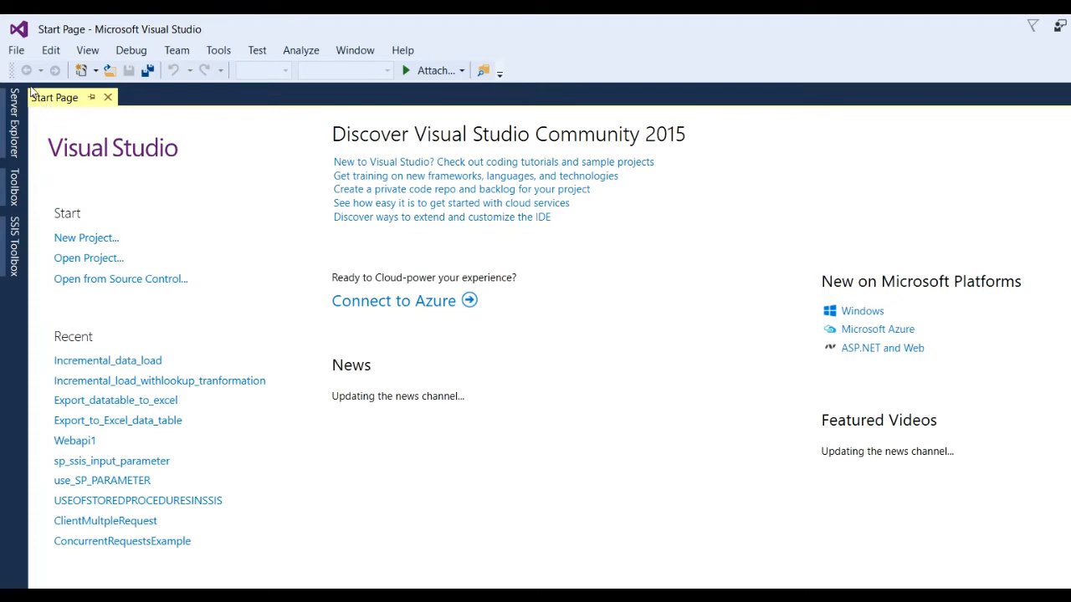
Step: Create a new Integration Services project named Incremntal_data_load_ssis in F:\Project-Library\ssis\
click(16, 51)
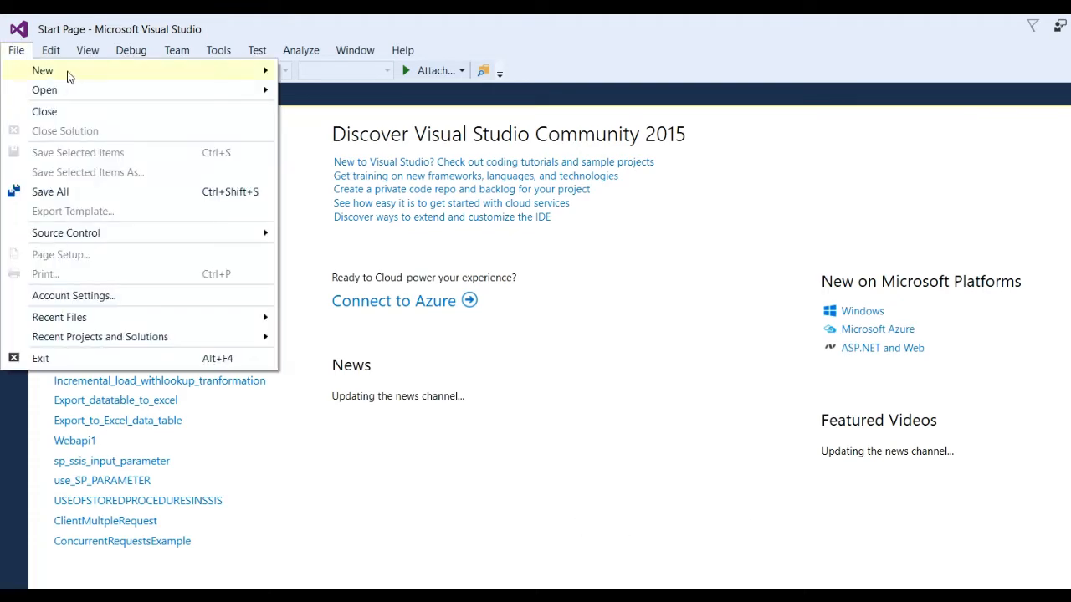
mouse_move(72, 76)
click(387, 91)
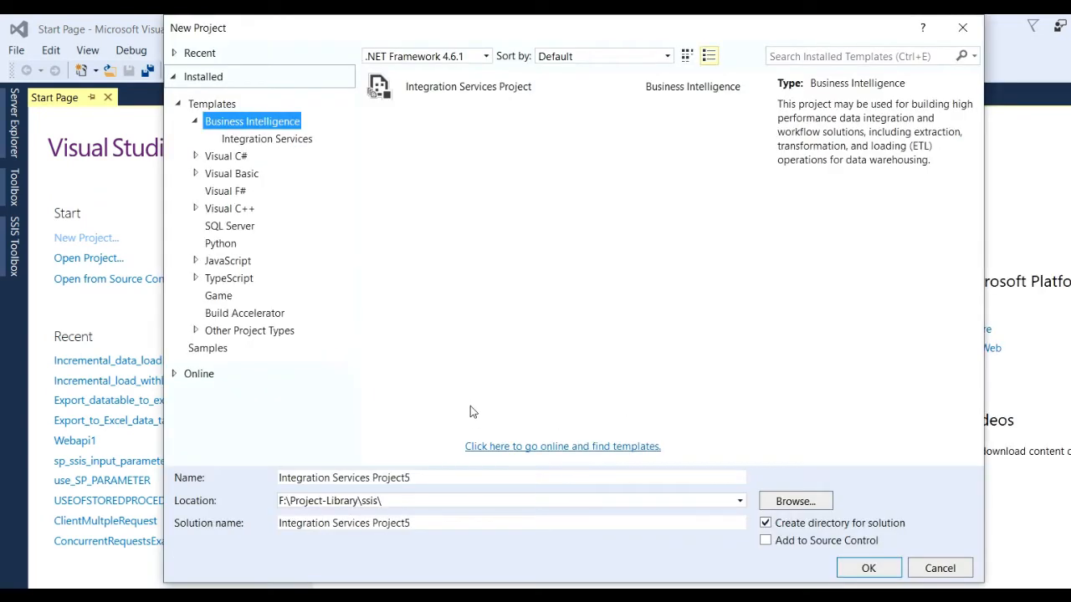
click(429, 475)
drag(428, 475, 171, 473)
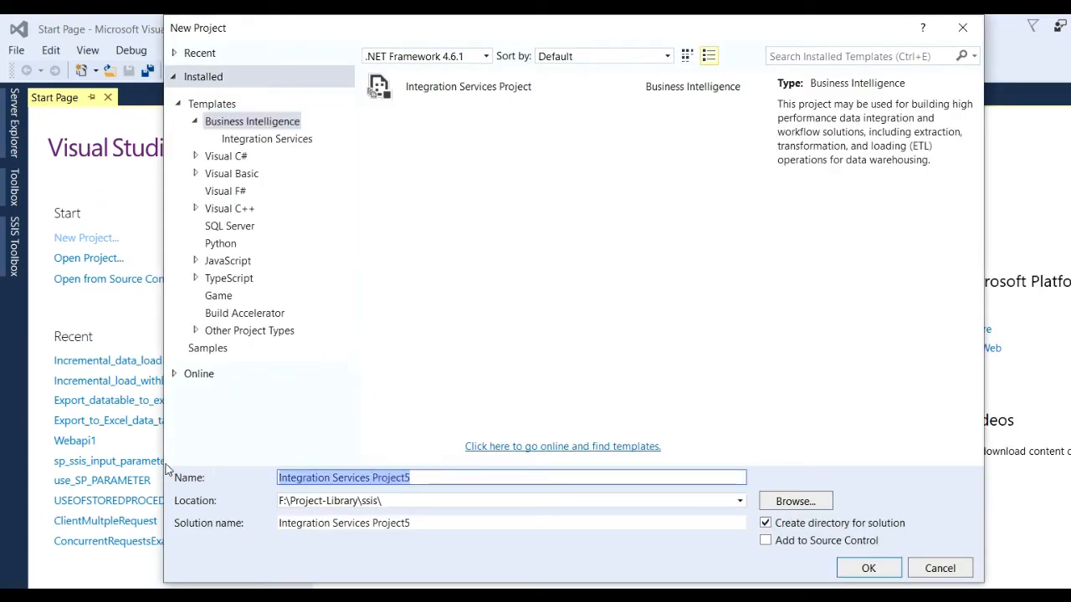
text(Incremntal_data_)
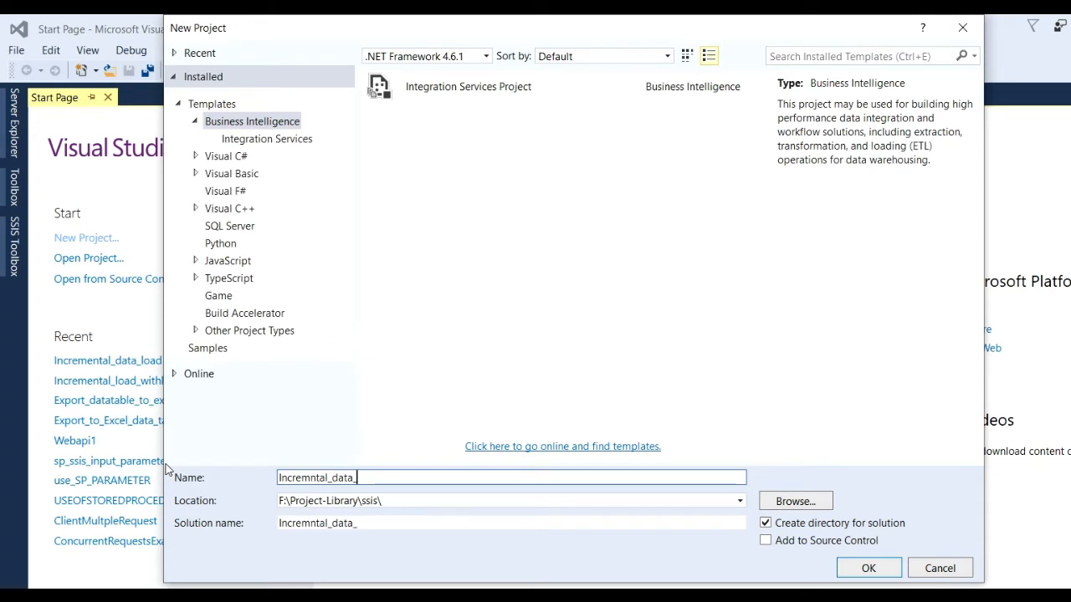
text(load_ssid)
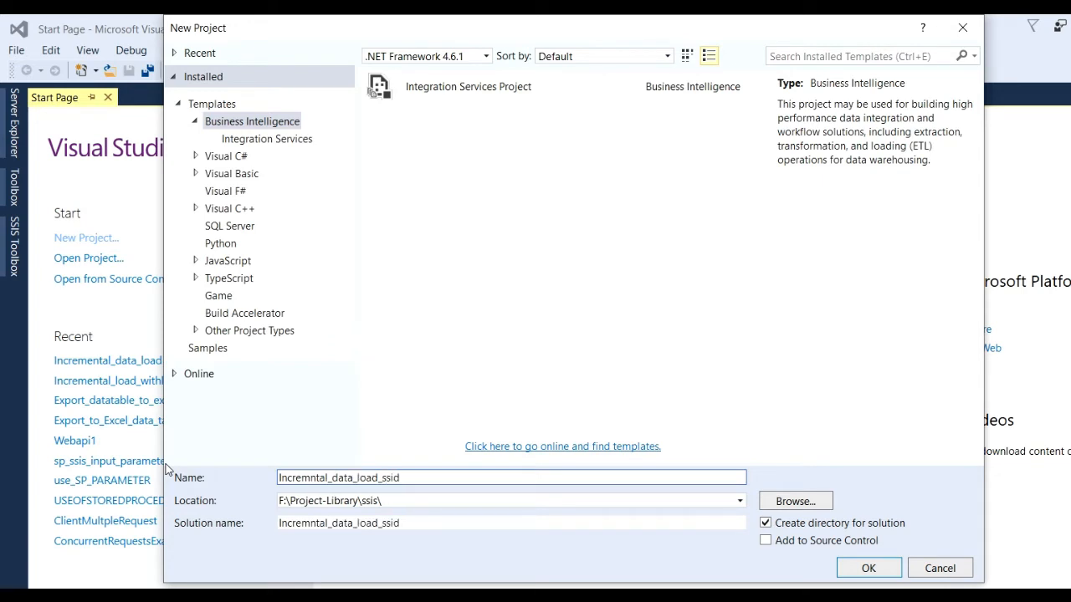
key(BackSpace)
text(s)
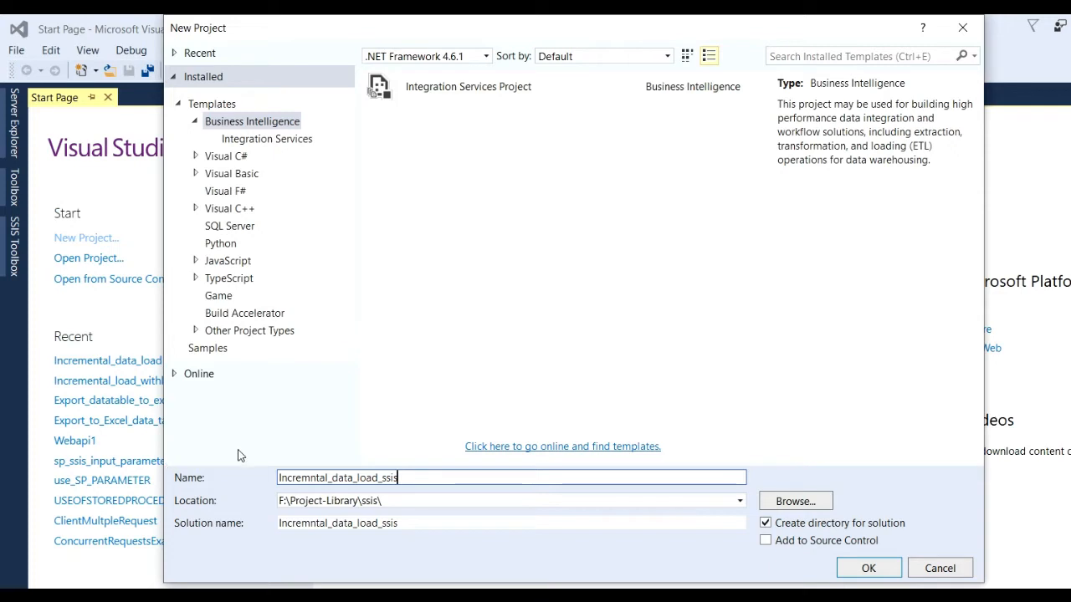
click(869, 567)
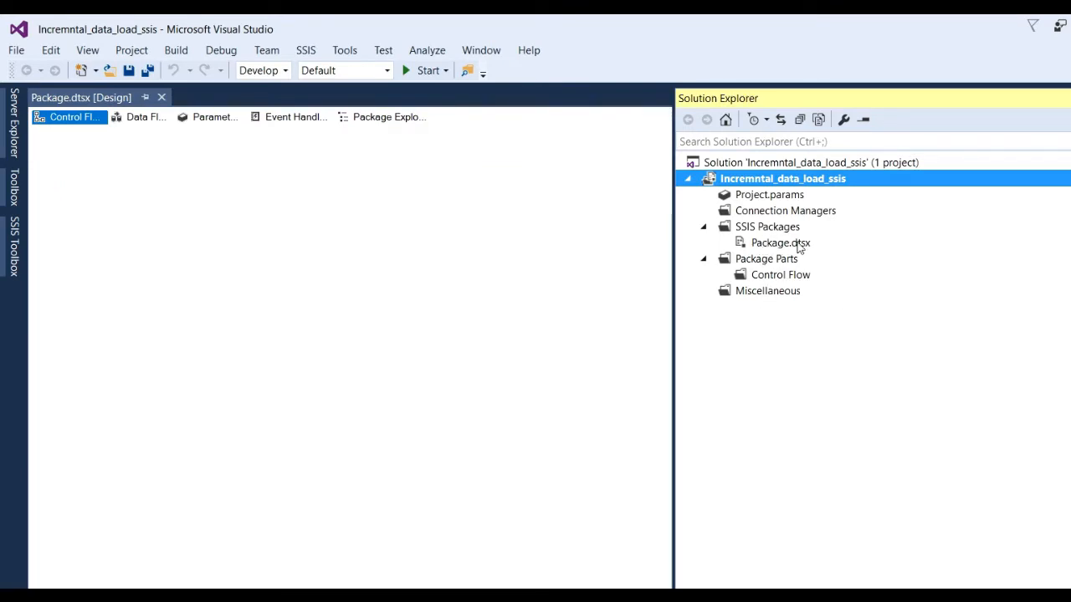
Step: Open Package.dtsx and place a Data Flow Task near the upper middle of its control flow
click(783, 249)
double_click(783, 249)
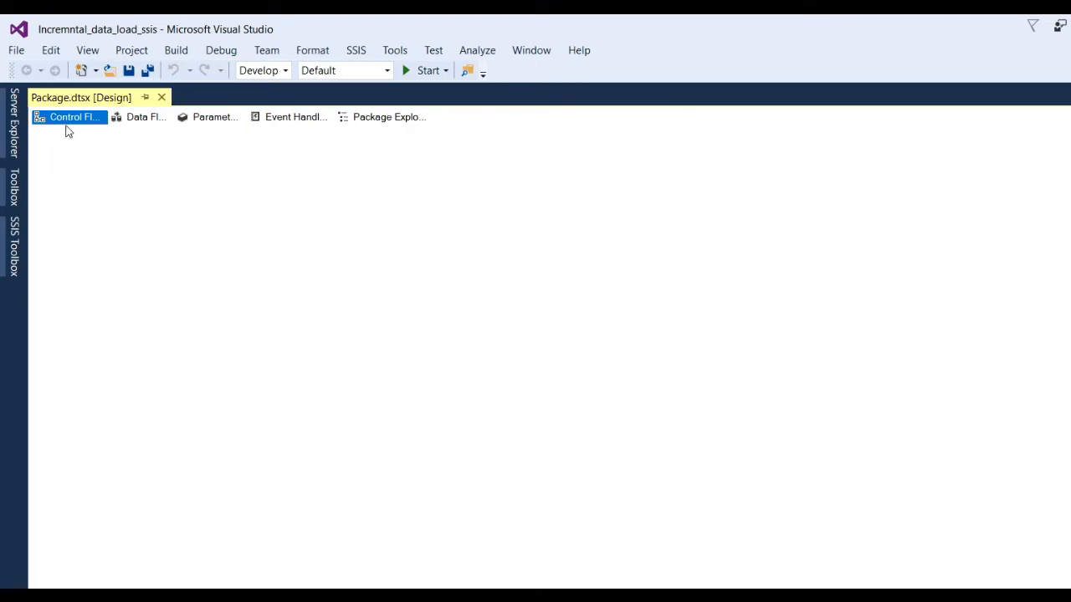
click(15, 236)
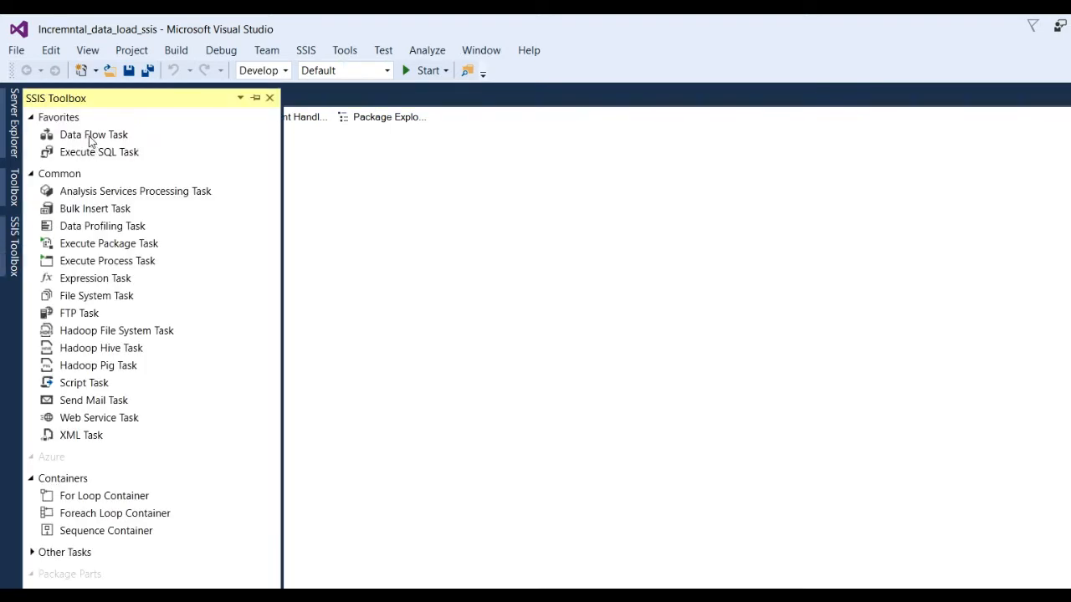
drag(90, 140, 493, 203)
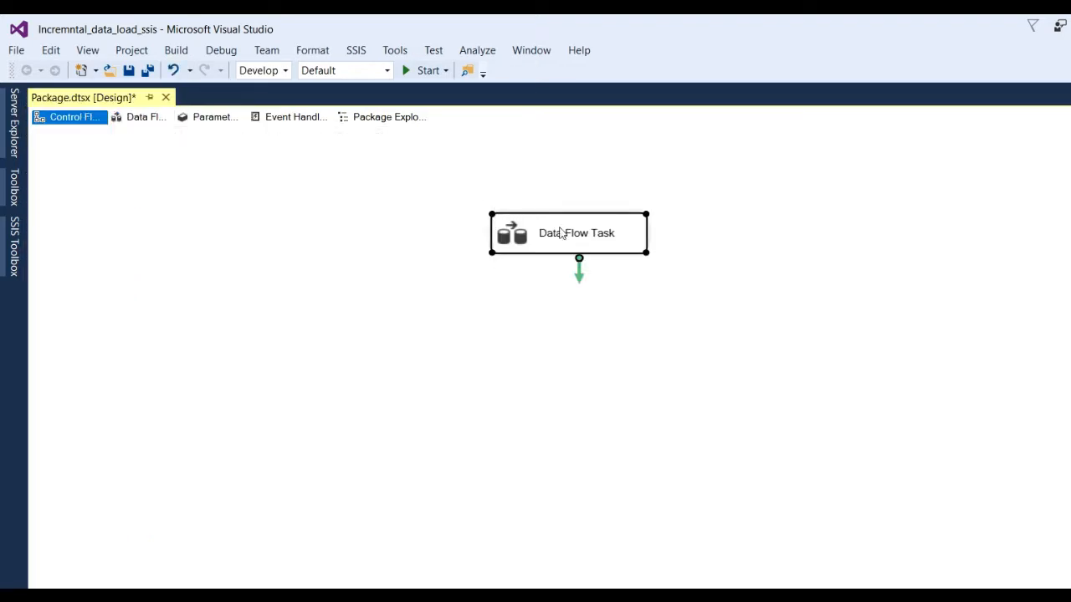
drag(560, 232, 517, 202)
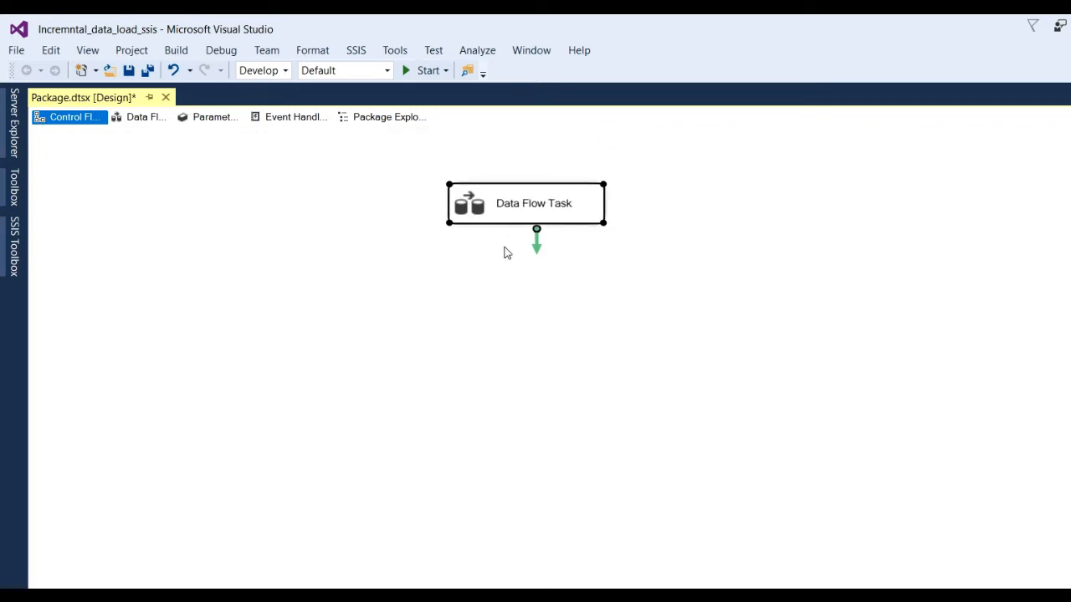
Step: Open the Data Flow Task's data flow and add an OLE DB Source to it
double_click(494, 197)
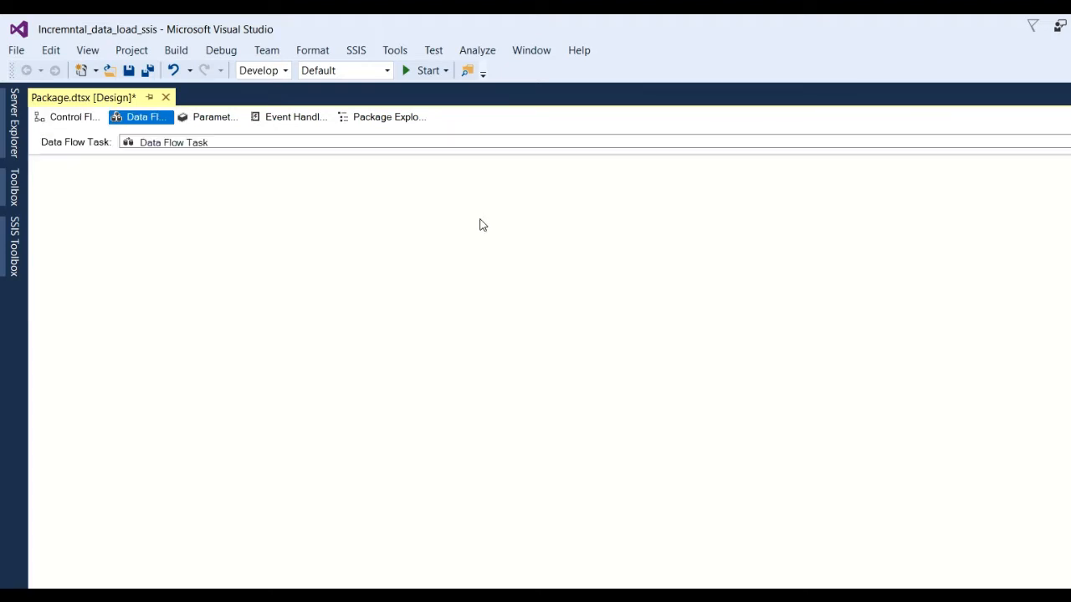
click(14, 248)
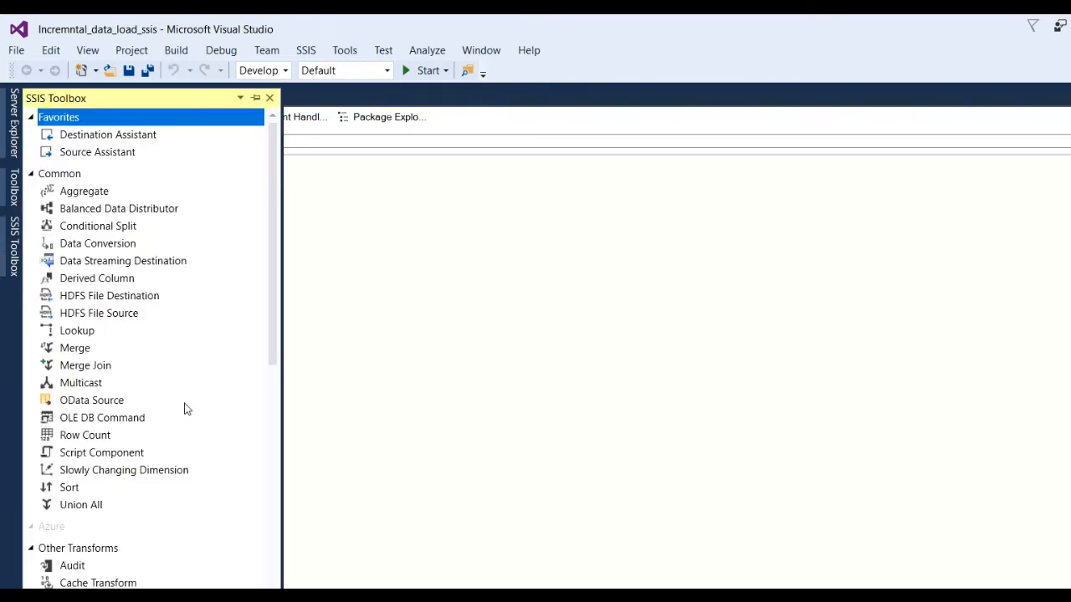
scroll(185, 408, down, 10)
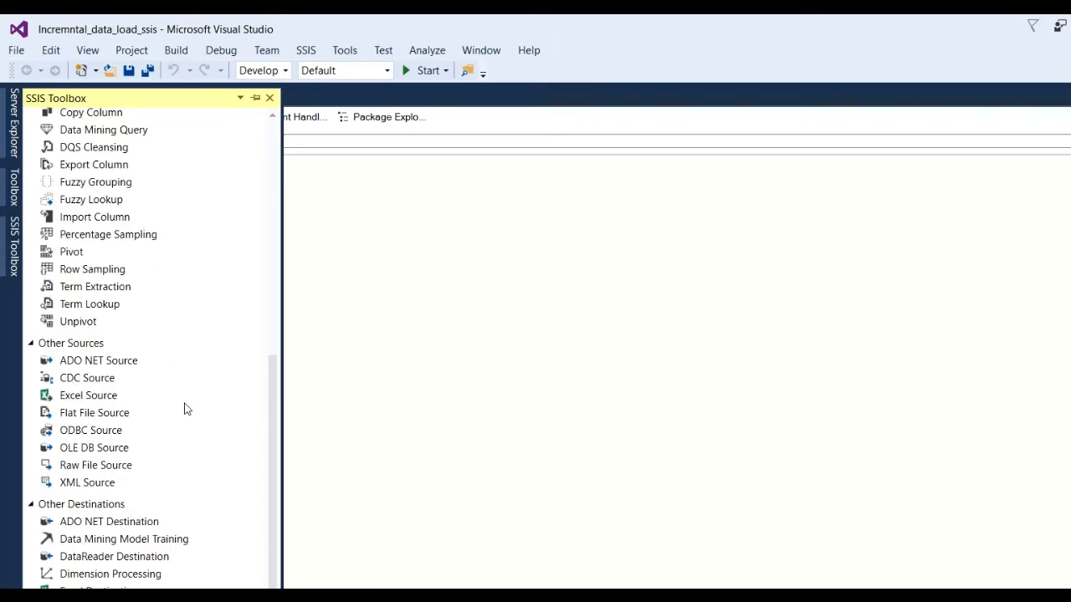
scroll(186, 408, down, 2)
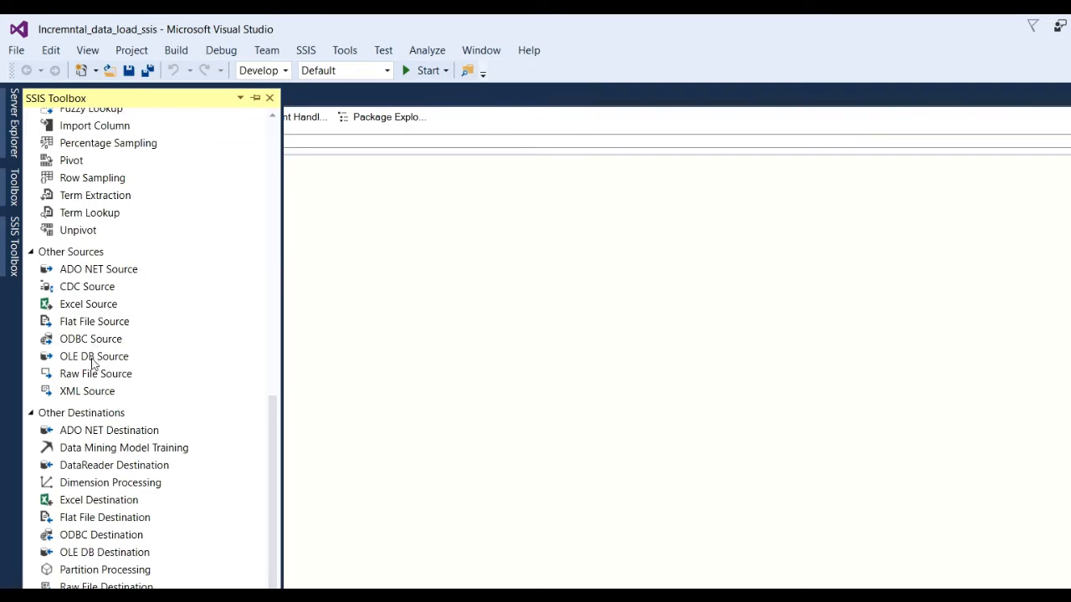
drag(94, 361, 483, 224)
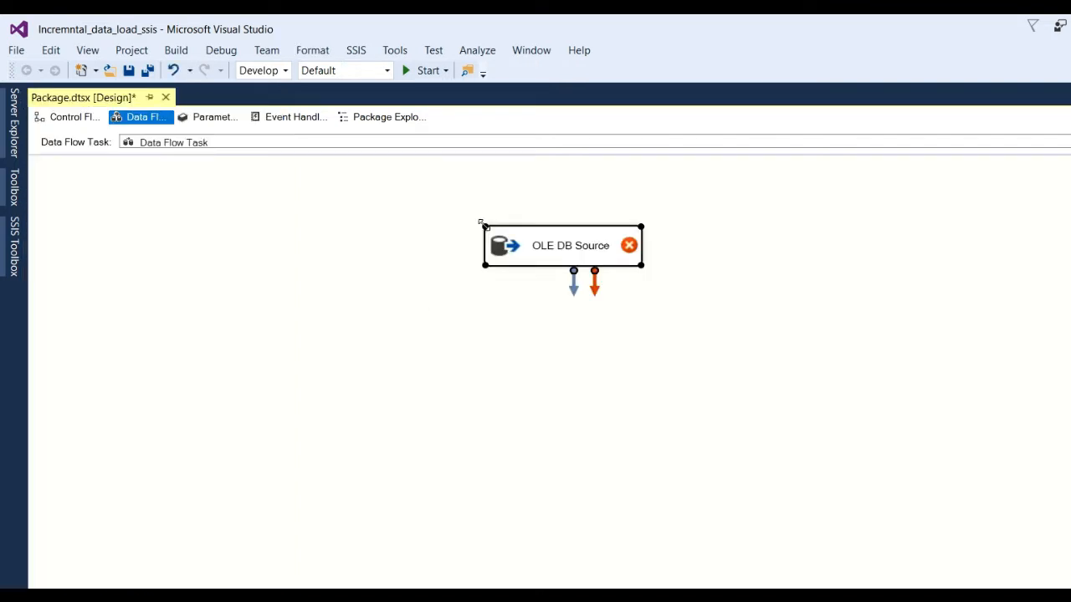
Step: Shift the OLE DB Source slightly up and left, and add an OLE DB Destination below it in the data flow
drag(524, 246, 478, 231)
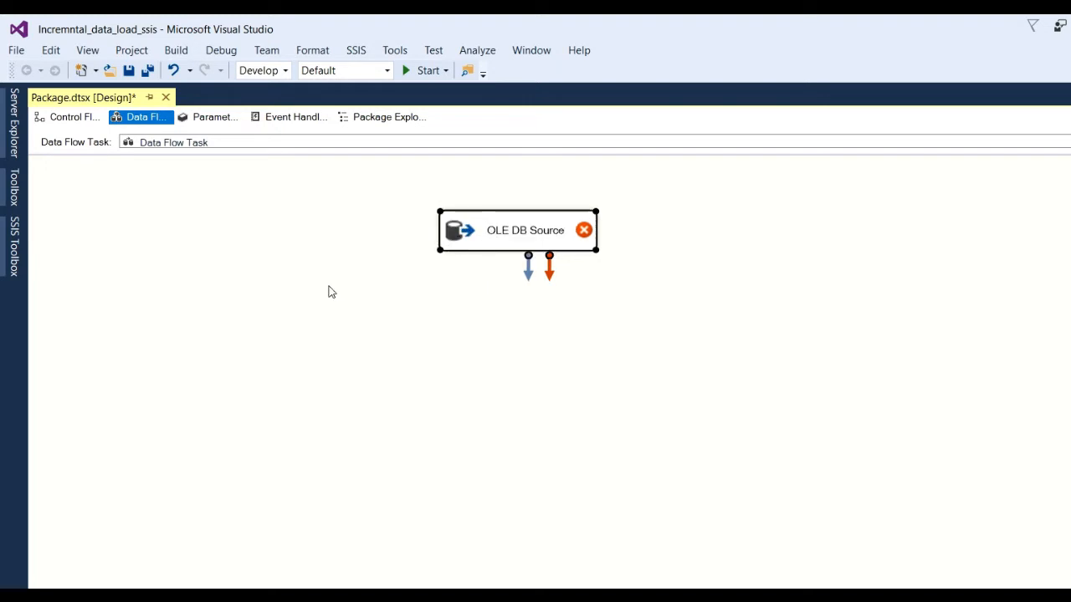
click(13, 256)
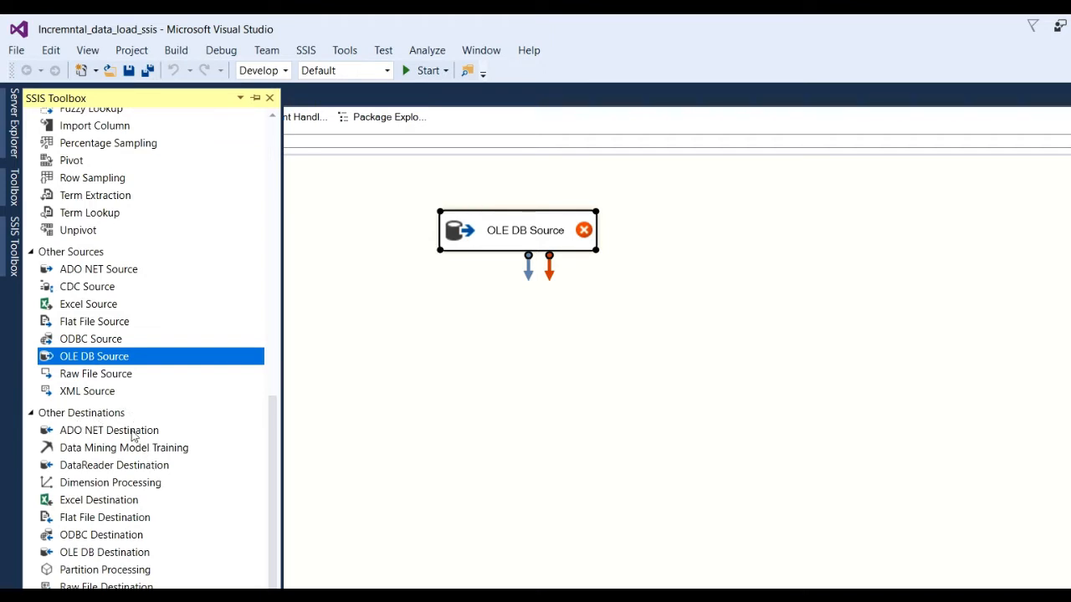
drag(113, 562, 524, 488)
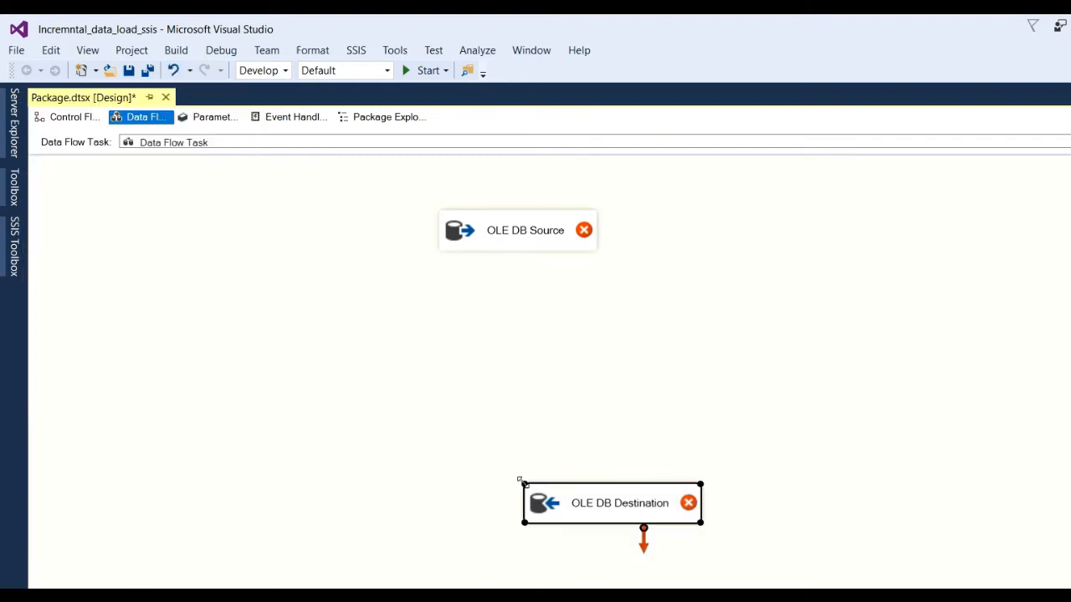
drag(587, 508, 507, 431)
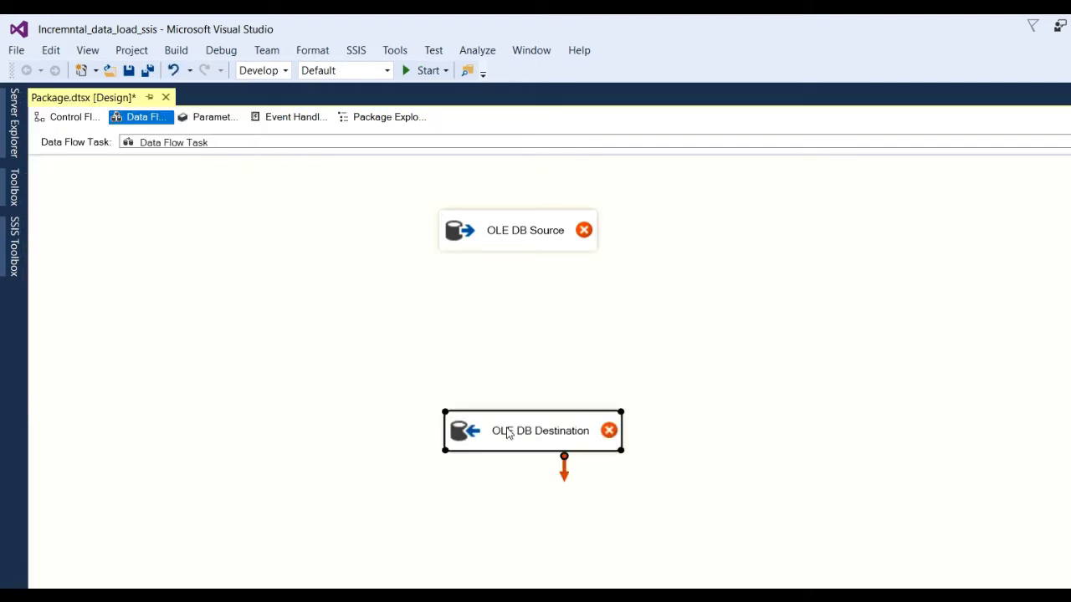
Step: Open the OLE DB Source for editing and delete the saved TestSample data connection from its connection manager configuration
click(455, 230)
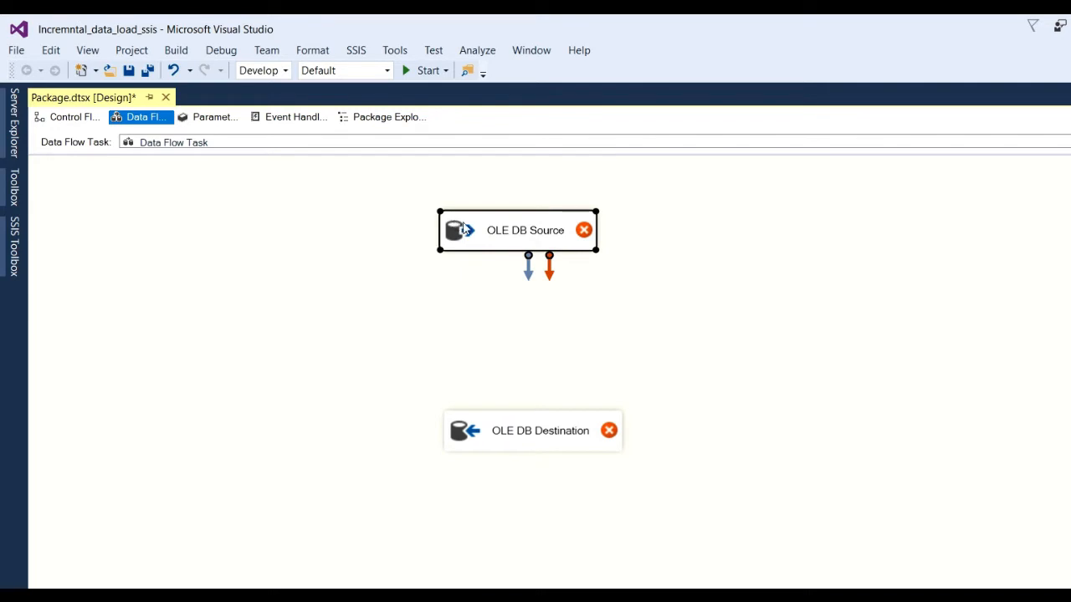
double_click(503, 238)
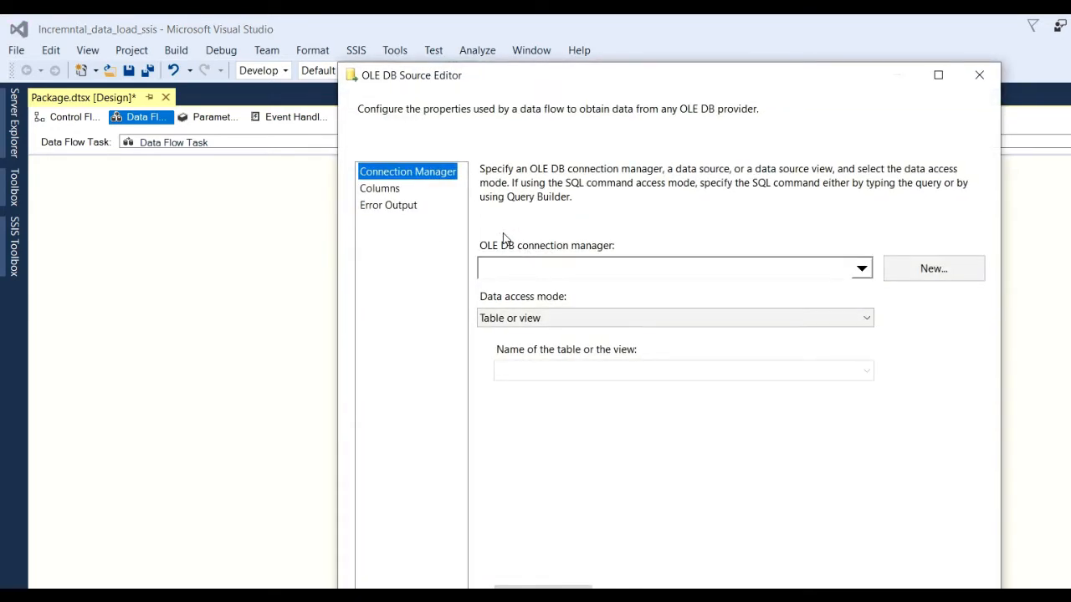
click(935, 269)
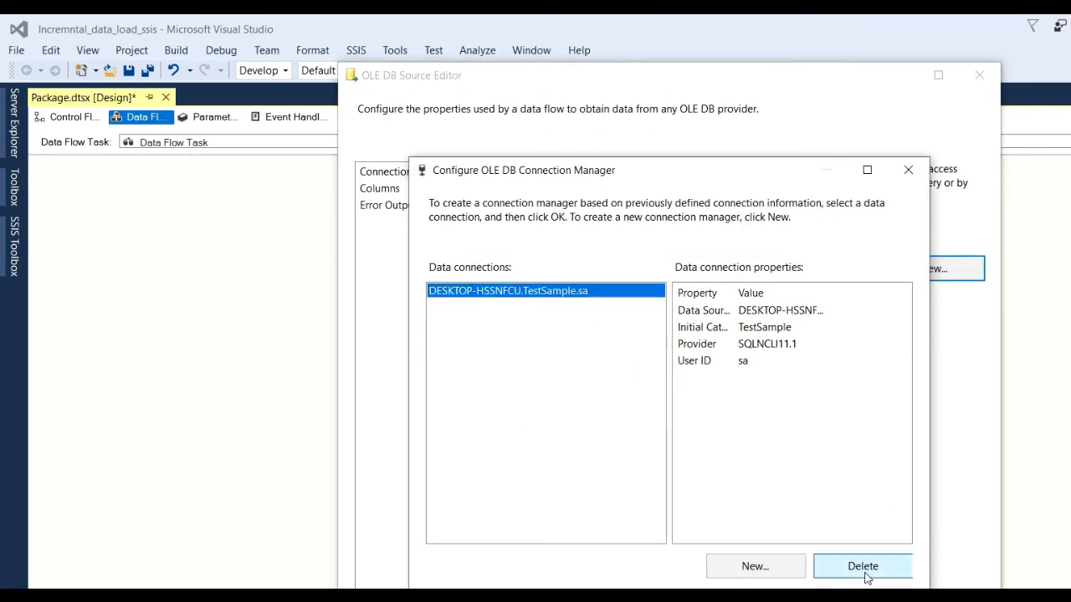
click(857, 562)
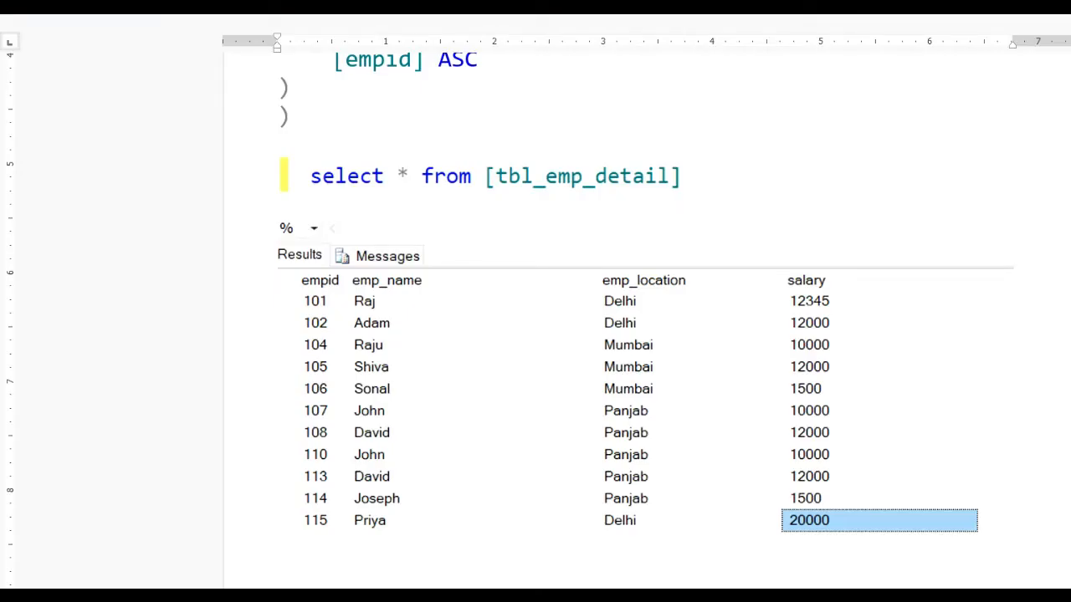
scroll(536, 376, up, 12)
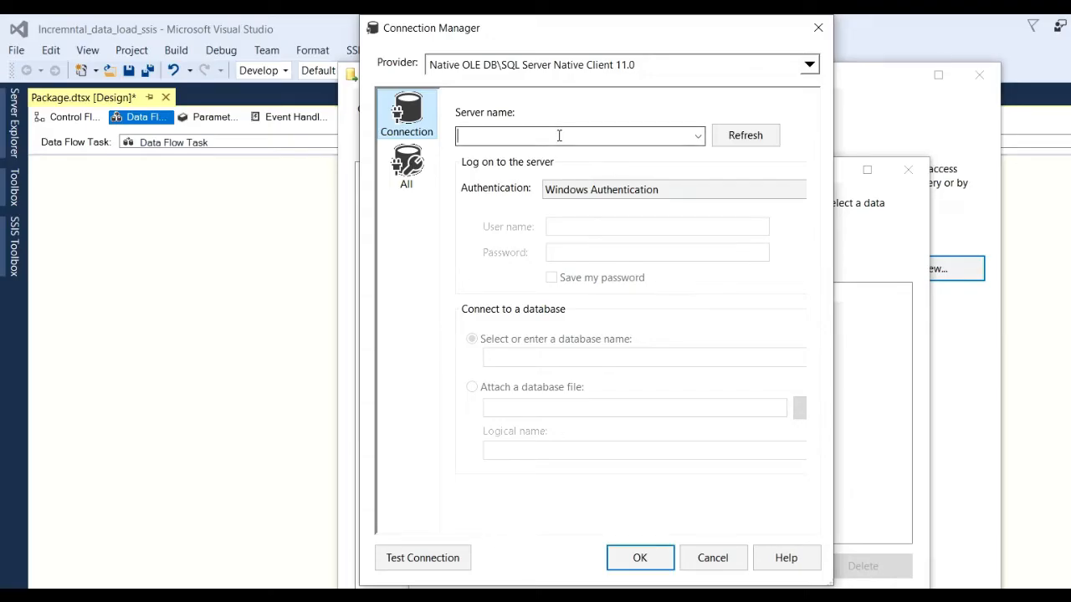
Step: Set the new connection's server to DESKTOP-HSSNFCU with SQL Server Authentication, user name sa, and enter the account password
click(559, 136)
text(DESKTOP-HSSNFCU)
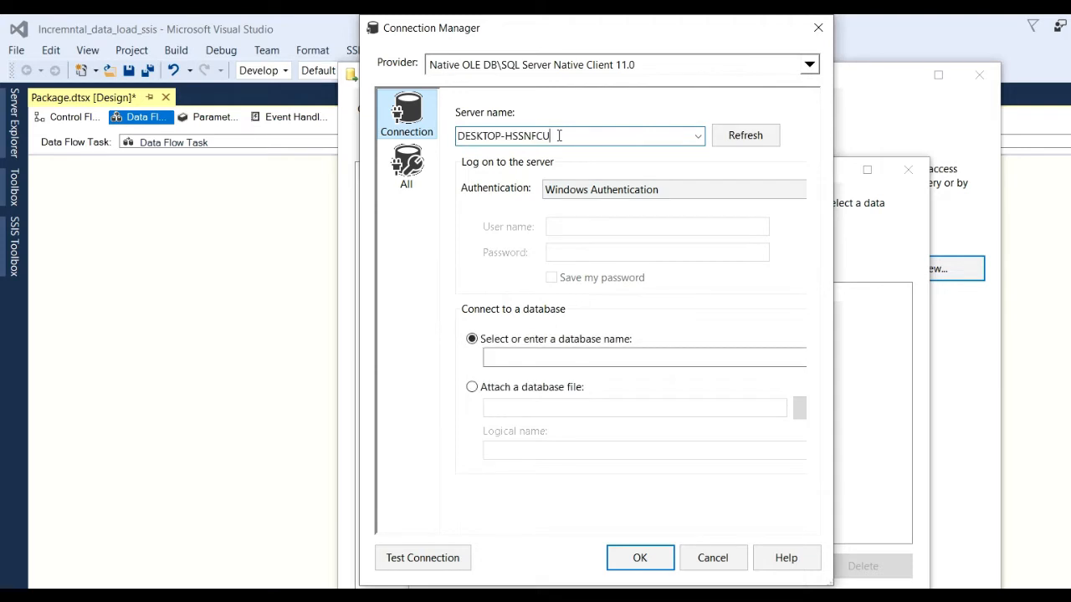
click(774, 189)
click(661, 223)
click(637, 225)
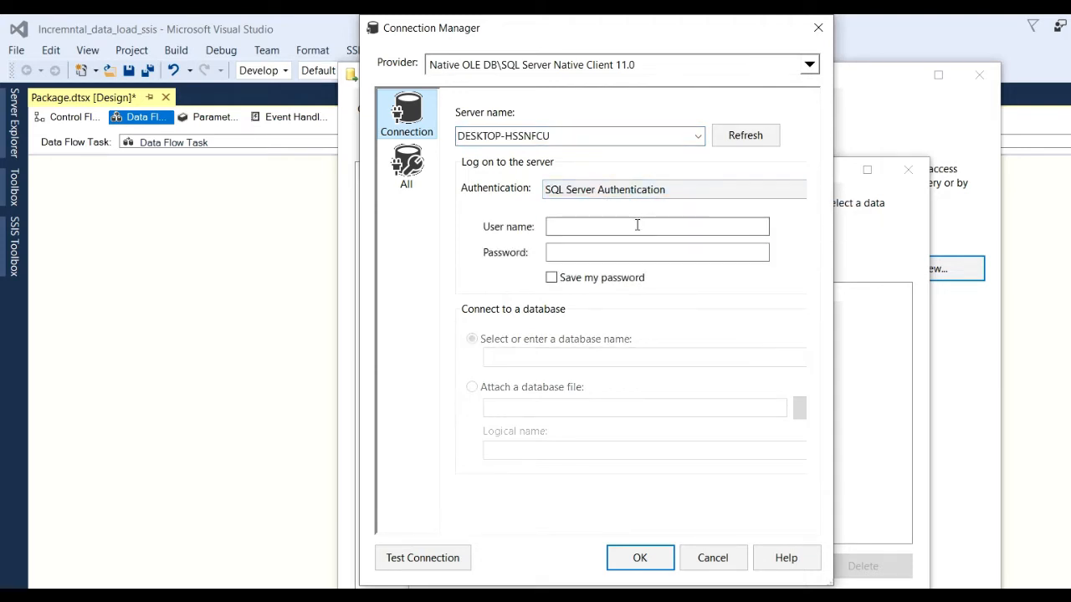
text(sa)
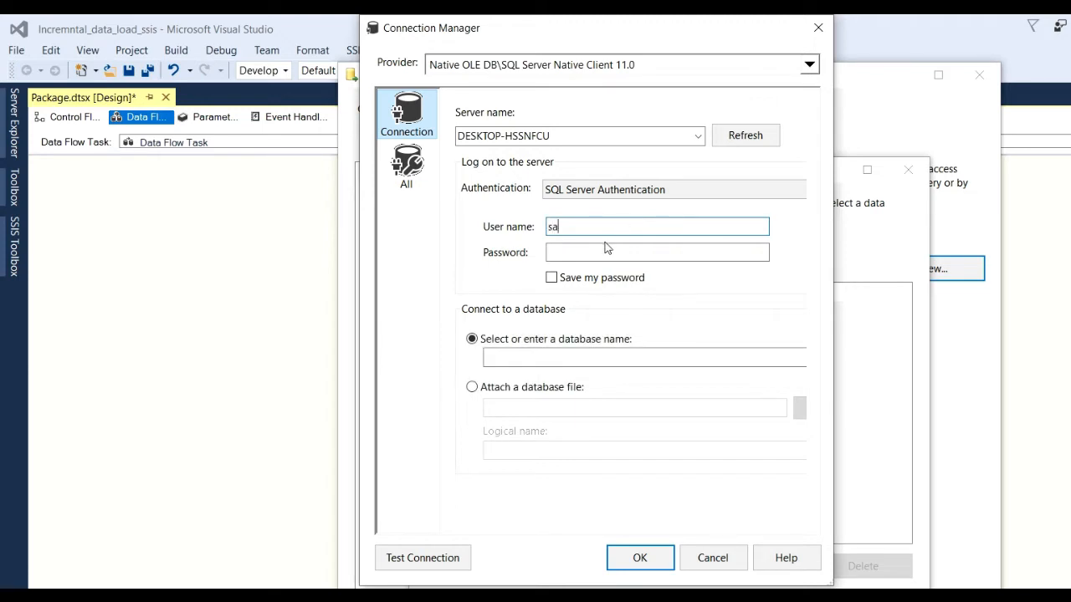
click(602, 251)
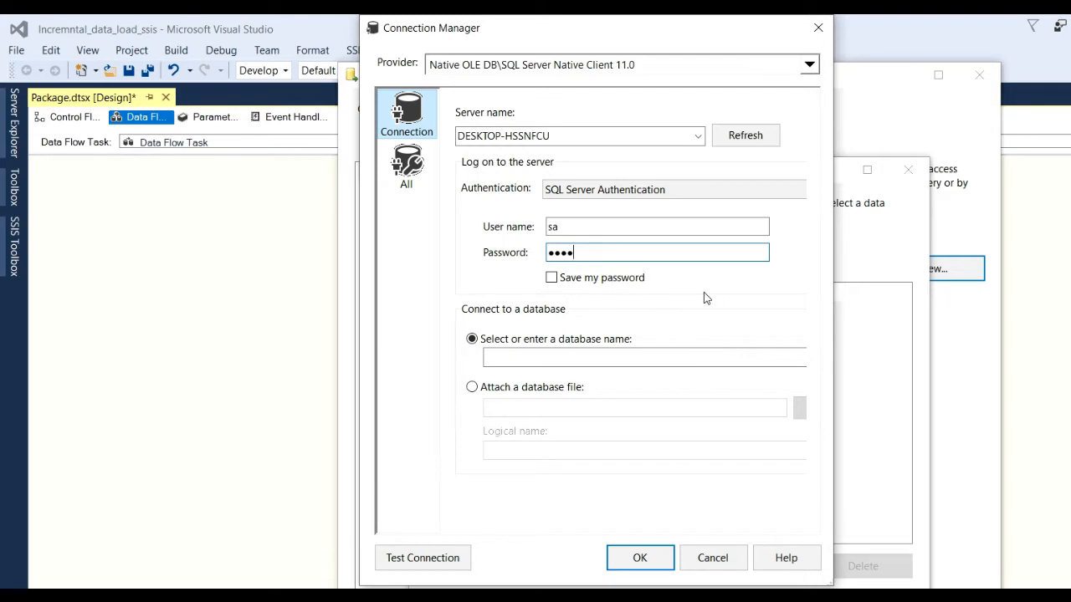
drag(834, 248, 1044, 258)
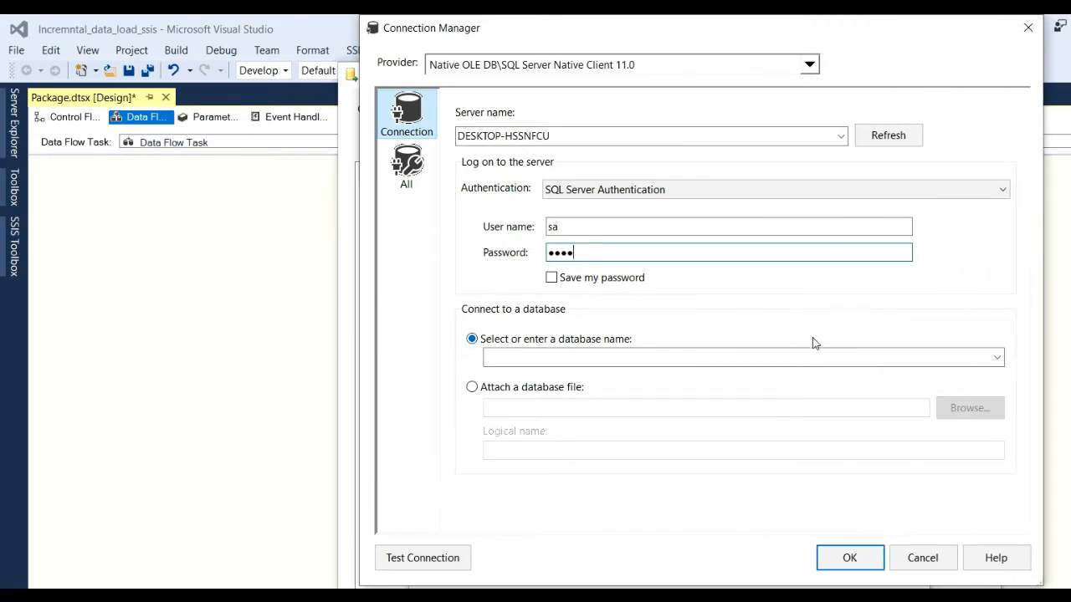
Step: Choose TestSample as the connection's database and assign the new connection to the OLE DB Source
click(997, 358)
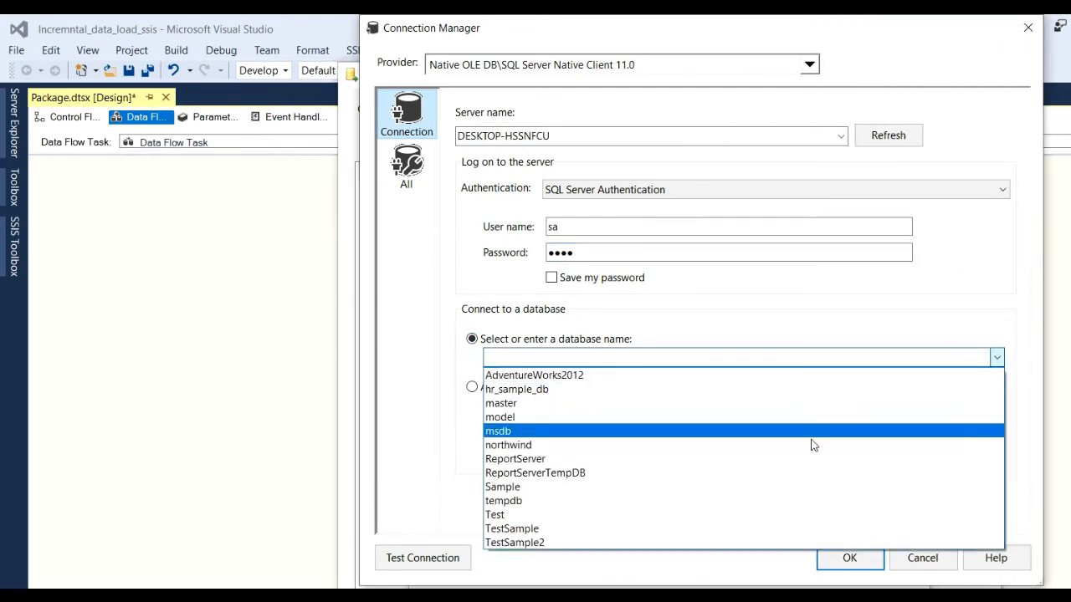
click(586, 530)
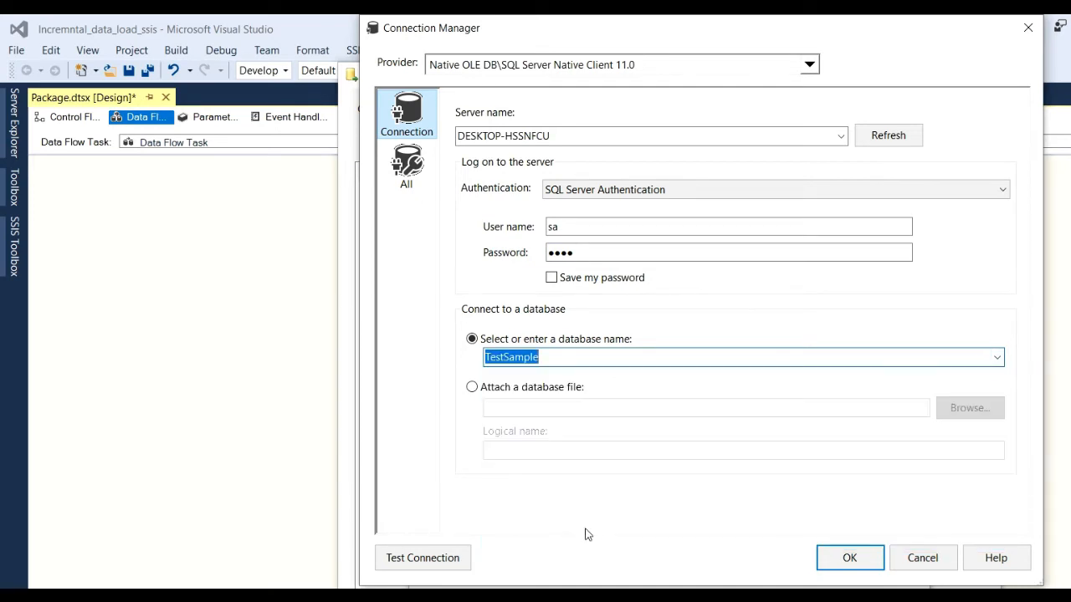
click(828, 559)
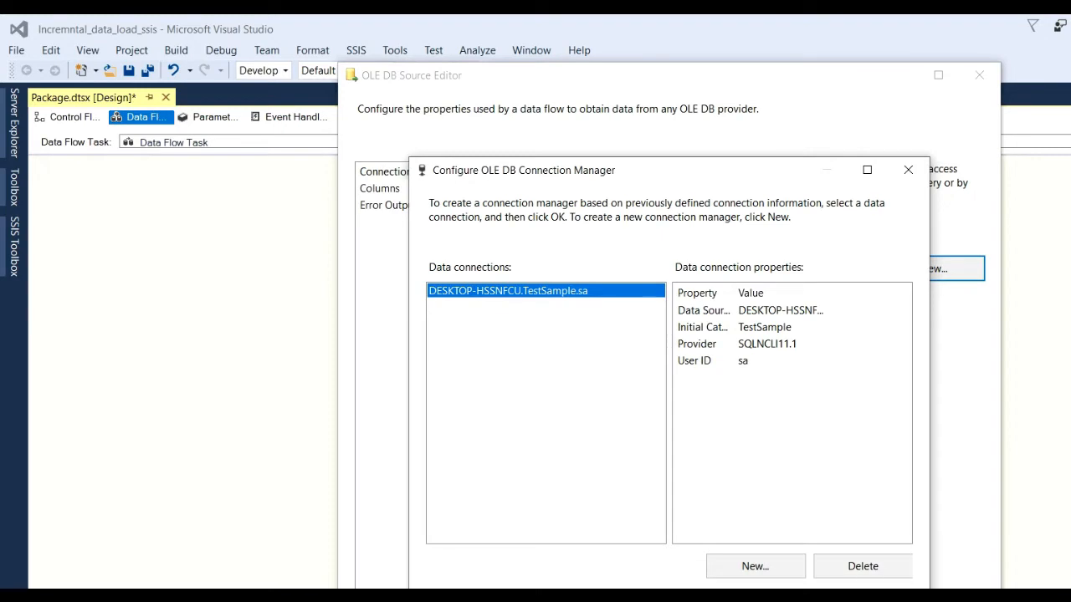
click(775, 599)
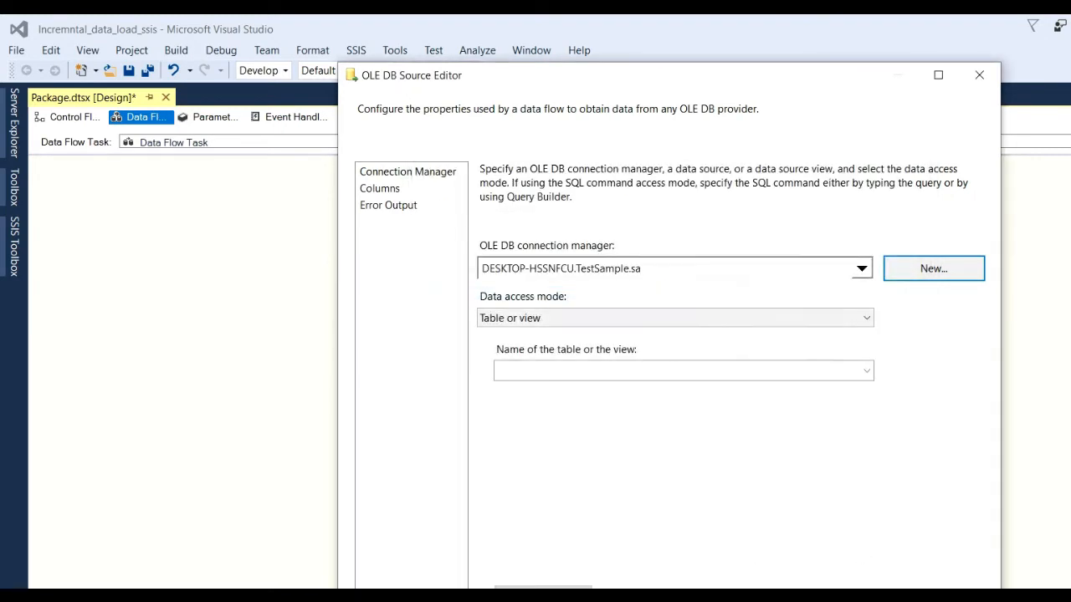
Step: Select [dbo].[tbl_emp_detail] as the source table and preview its rows
drag(721, 83, 694, 35)
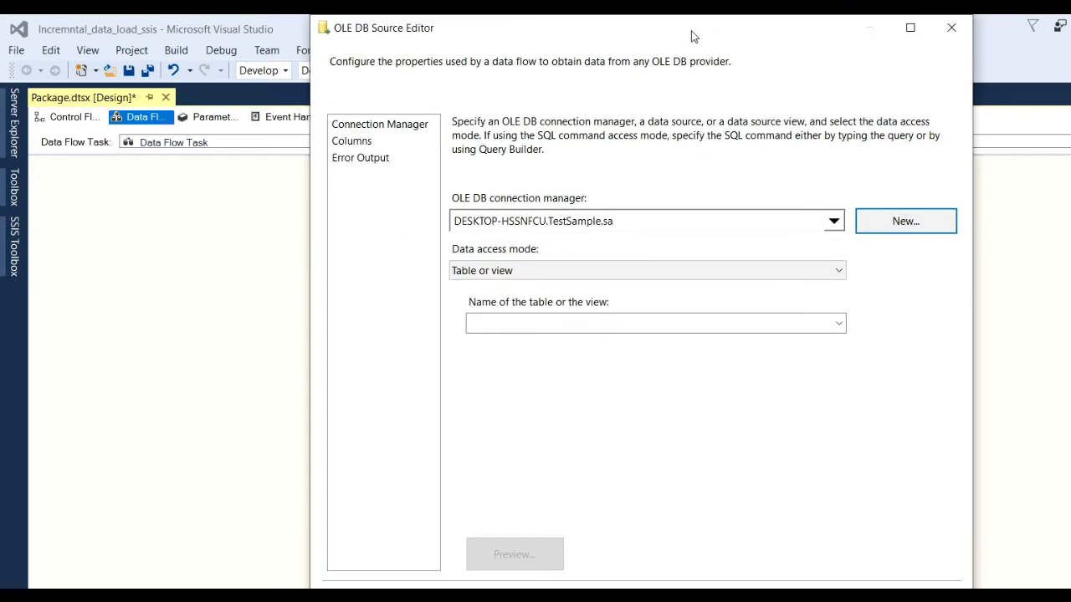
click(689, 323)
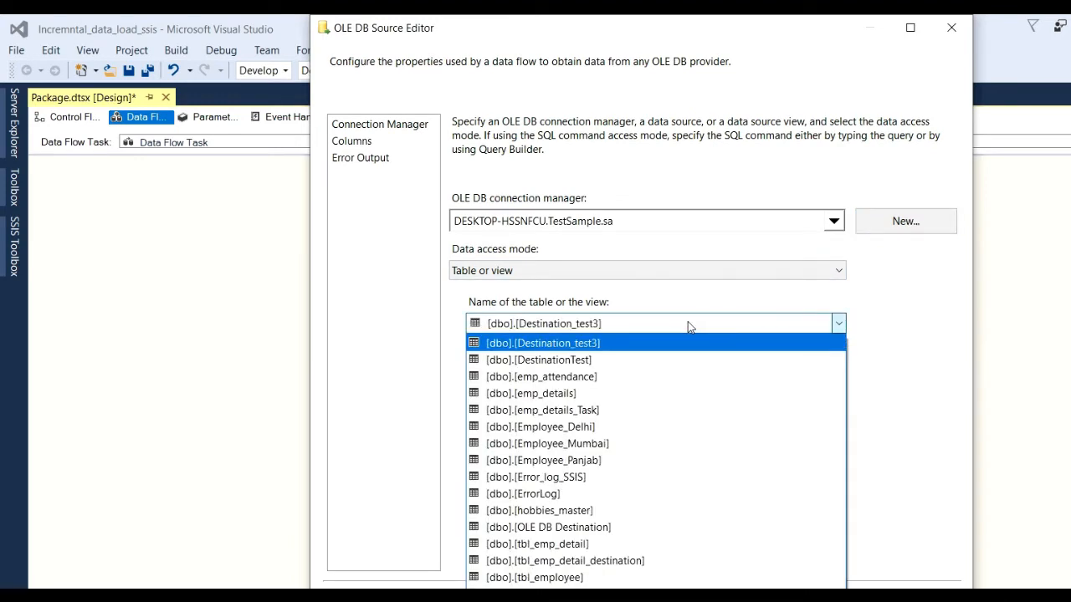
click(613, 547)
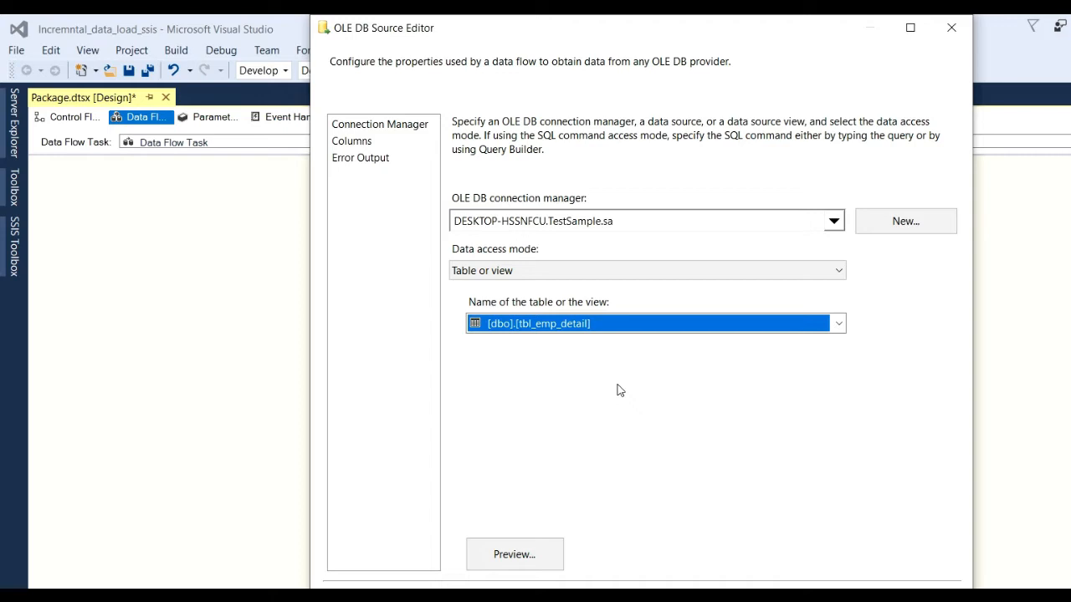
click(536, 562)
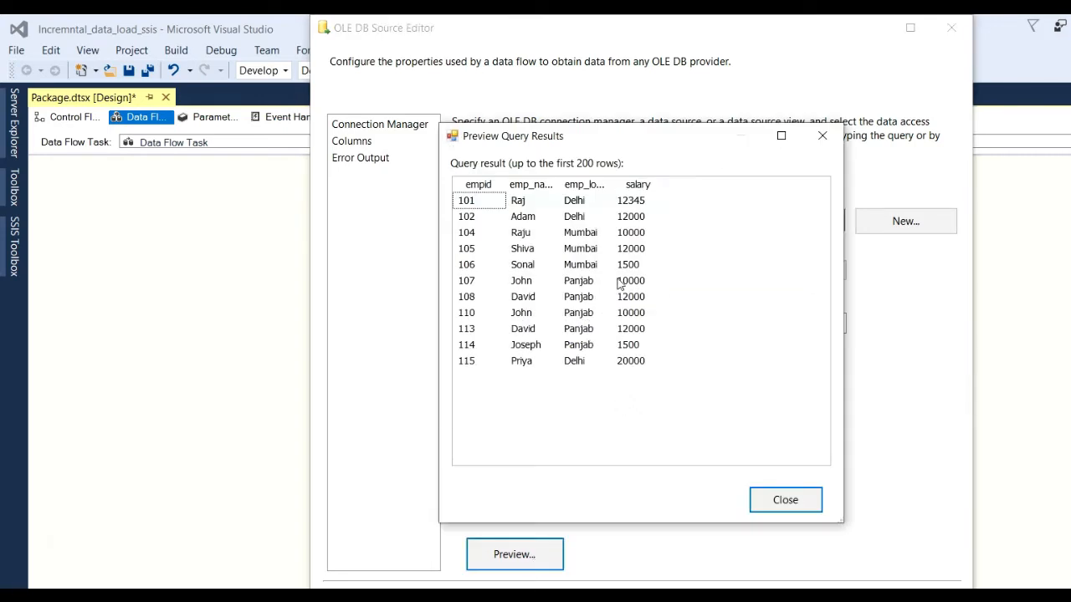
click(804, 506)
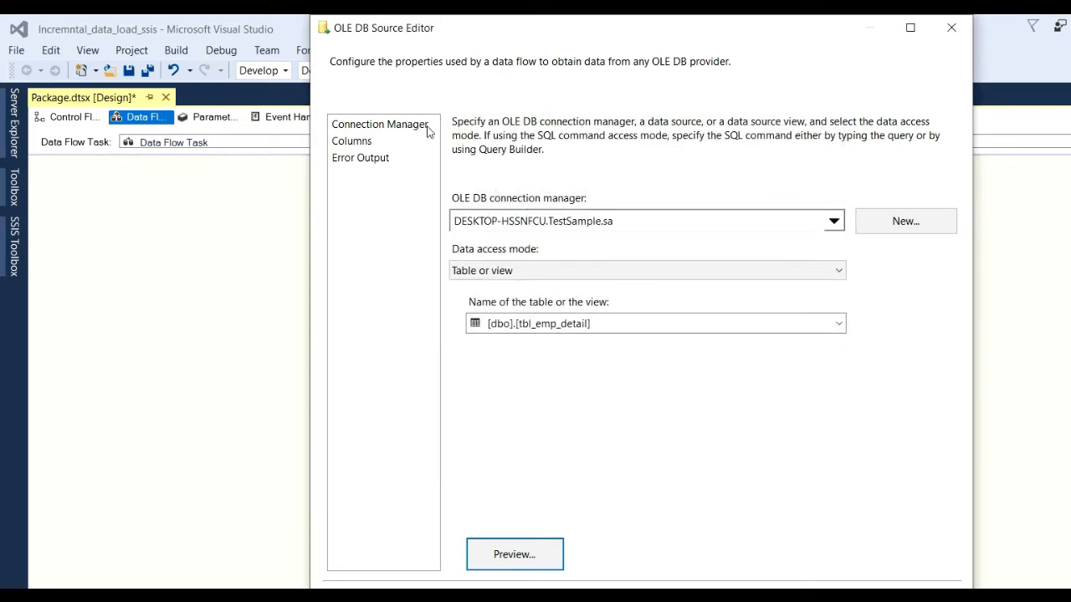
Step: Review the source's column mappings and error output settings, and accept the OLE DB Source configuration
click(351, 144)
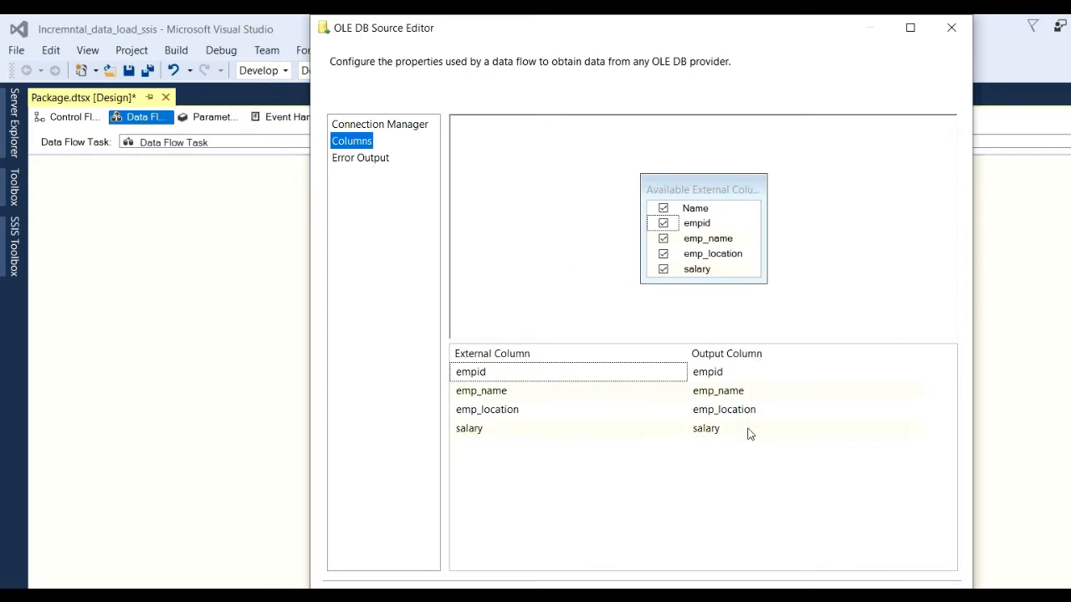
mouse_move(748, 433)
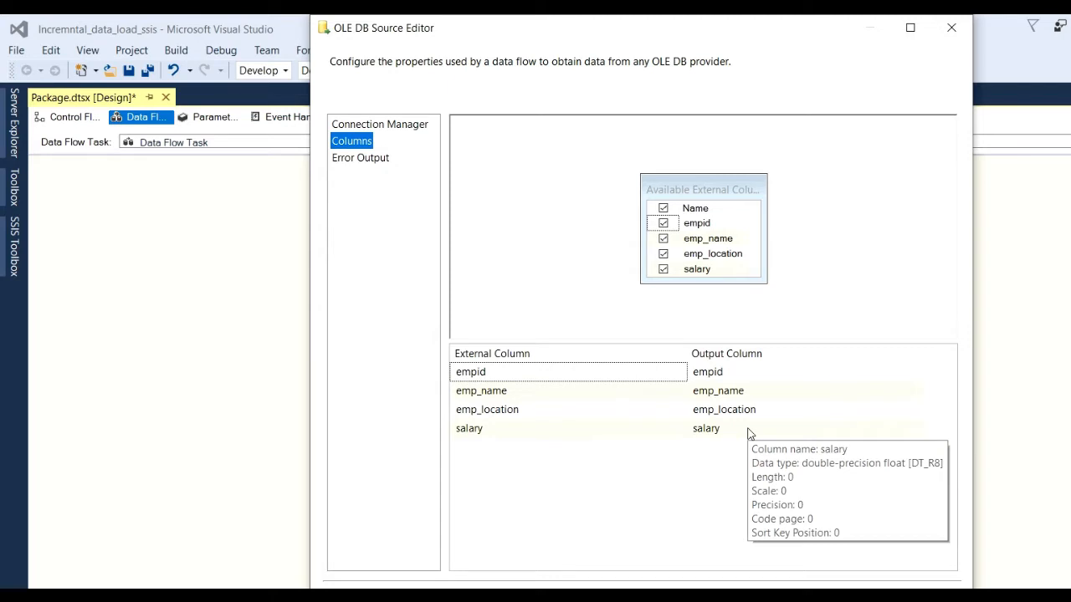
click(380, 159)
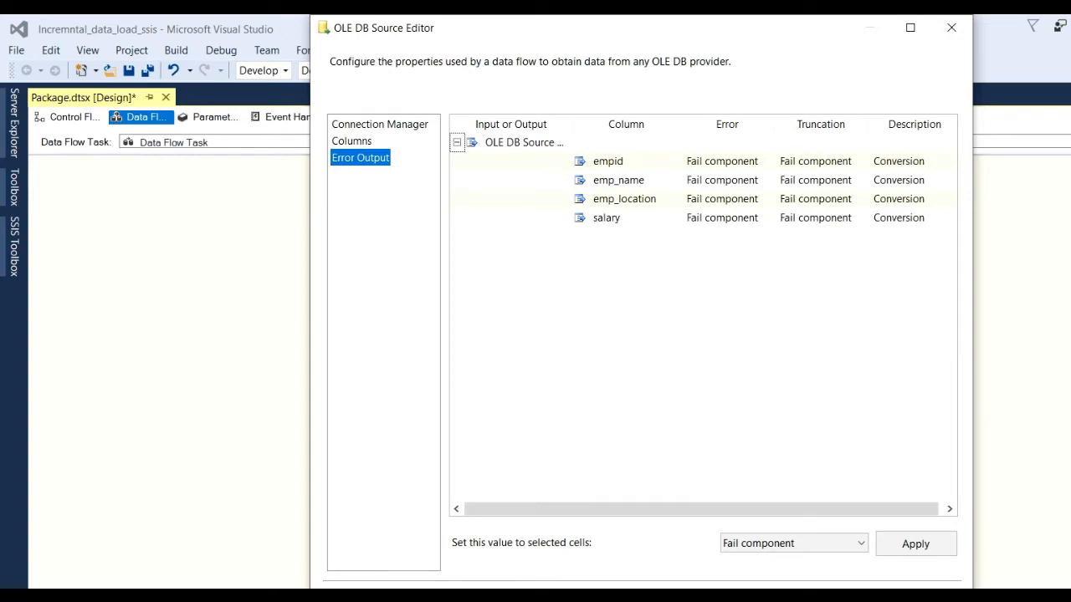
click(741, 598)
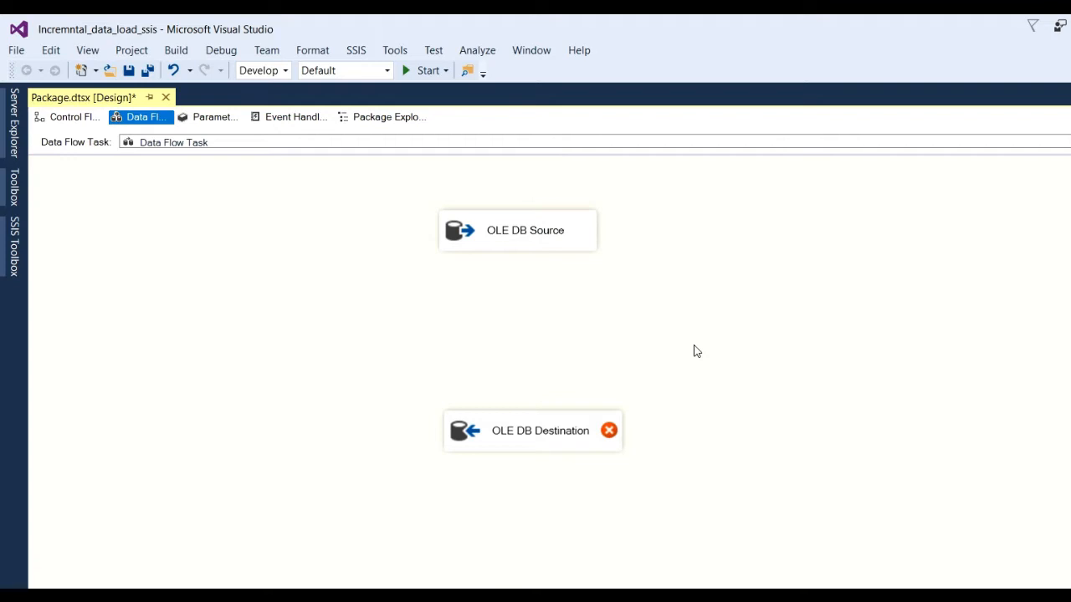
Step: Add a Lookup transformation between the OLE DB Source and the OLE DB Destination
click(15, 245)
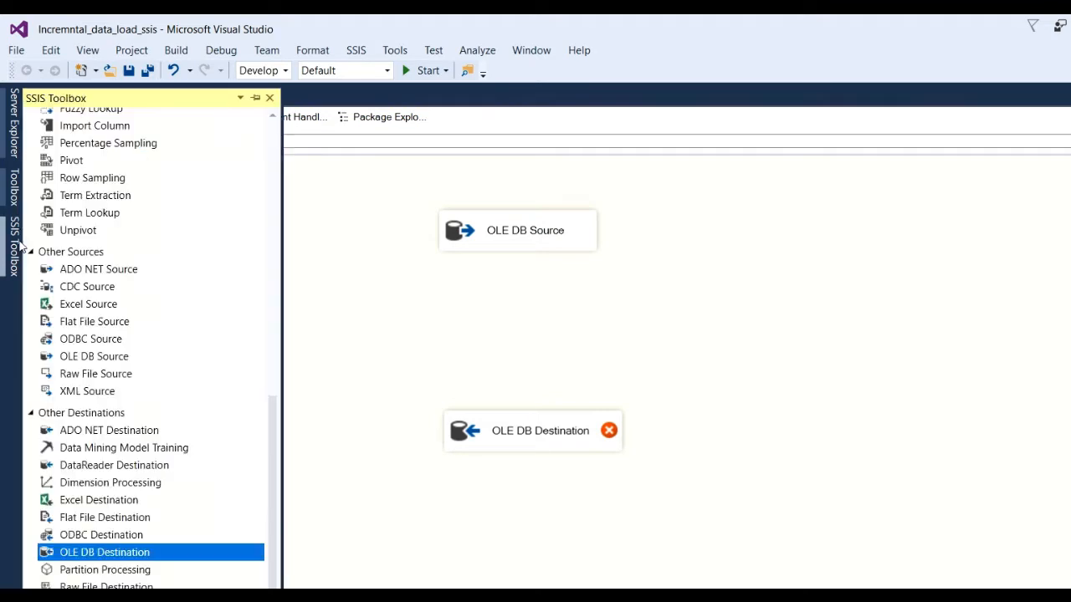
scroll(143, 508, up, 6)
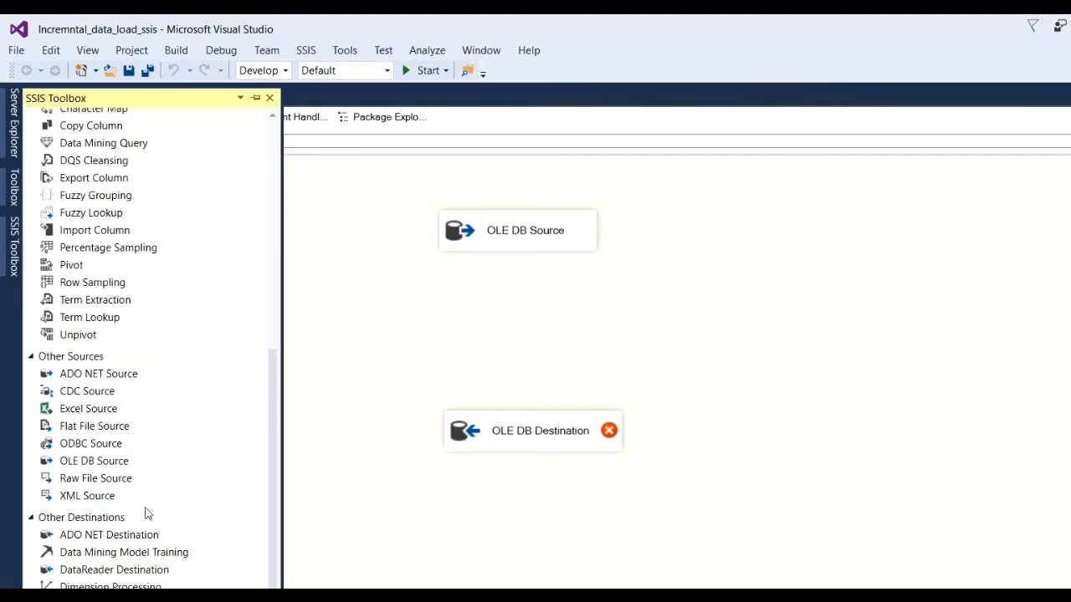
scroll(142, 359, up, 6)
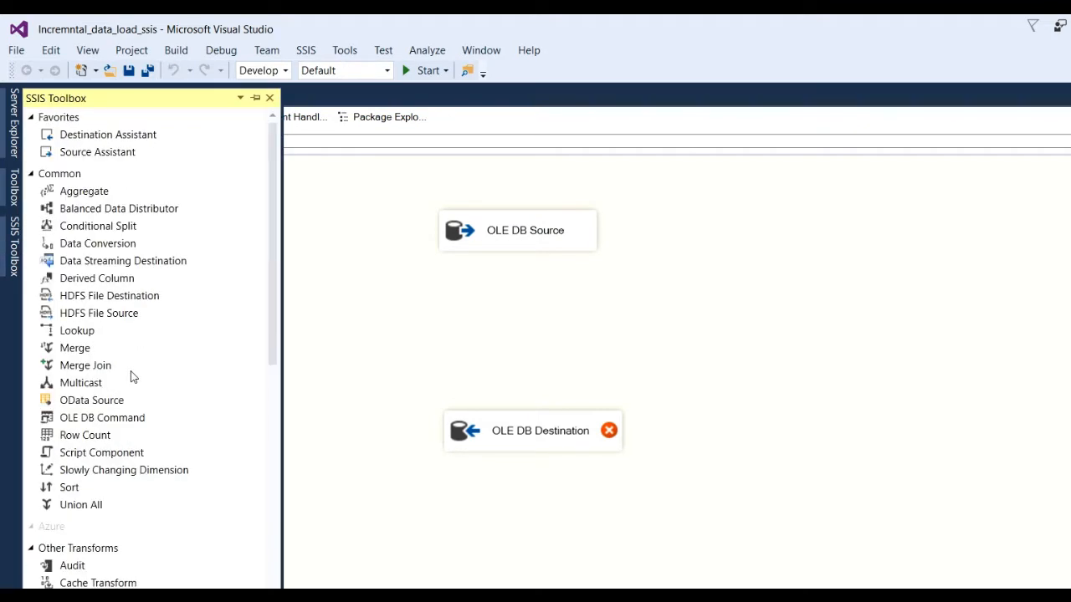
drag(89, 336, 517, 340)
click(516, 340)
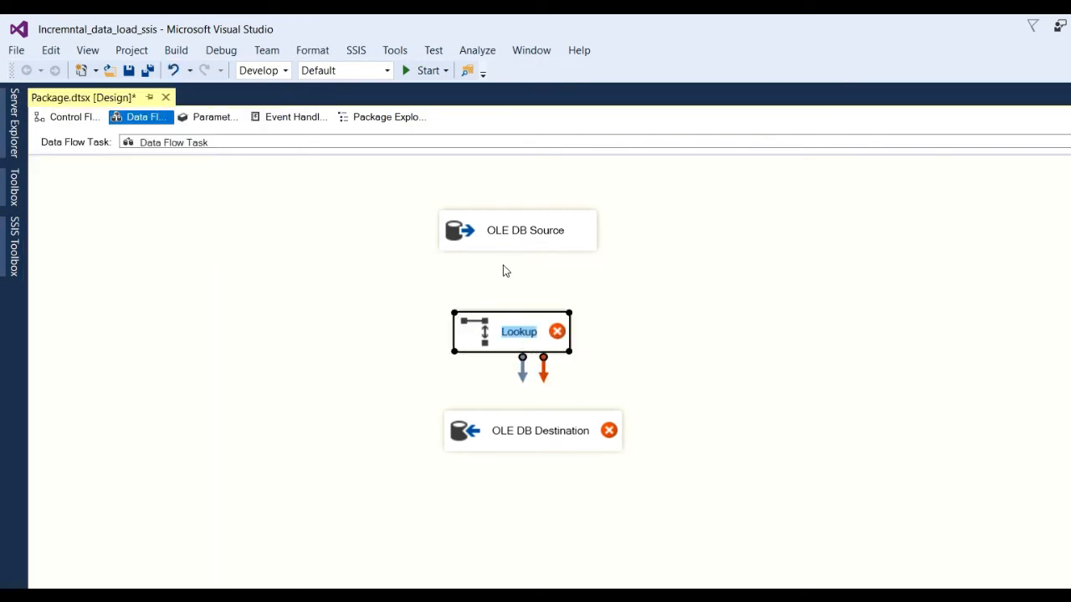
Step: Connect the OLE DB Source's data output to the Lookup, and move the OLE DB Destination further down and left
click(500, 236)
drag(528, 277, 516, 328)
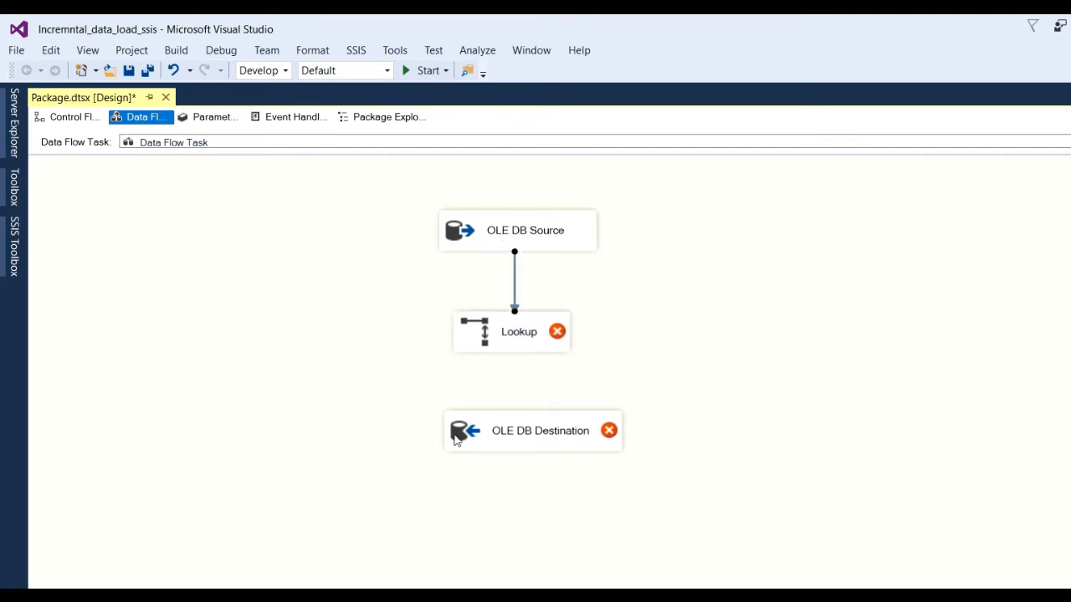
drag(493, 441, 357, 487)
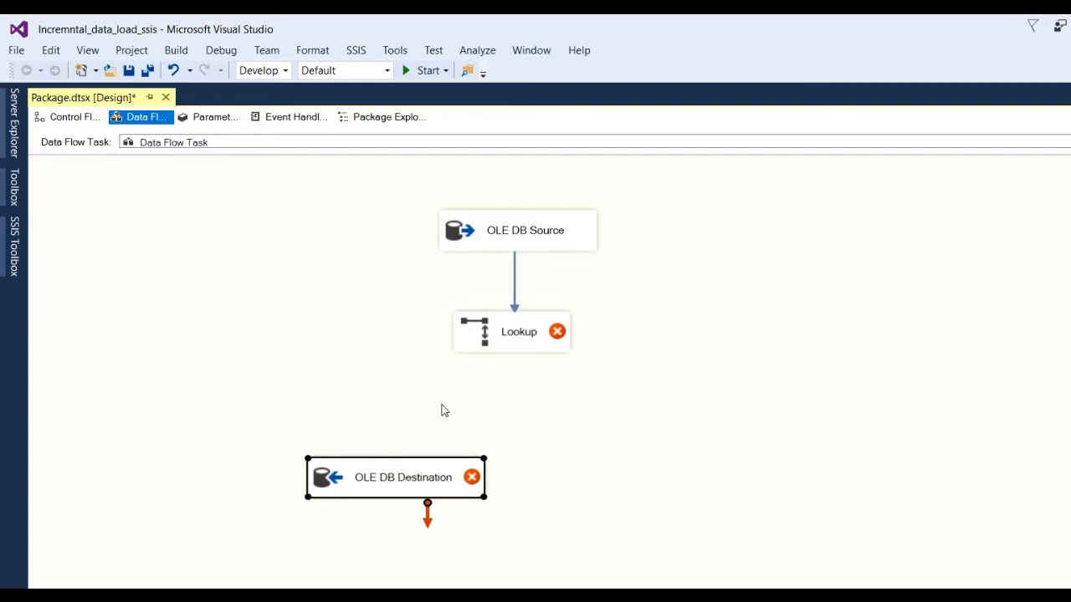
Step: Configure the Lookup to redirect rows with no matching entries to the no match output
double_click(503, 340)
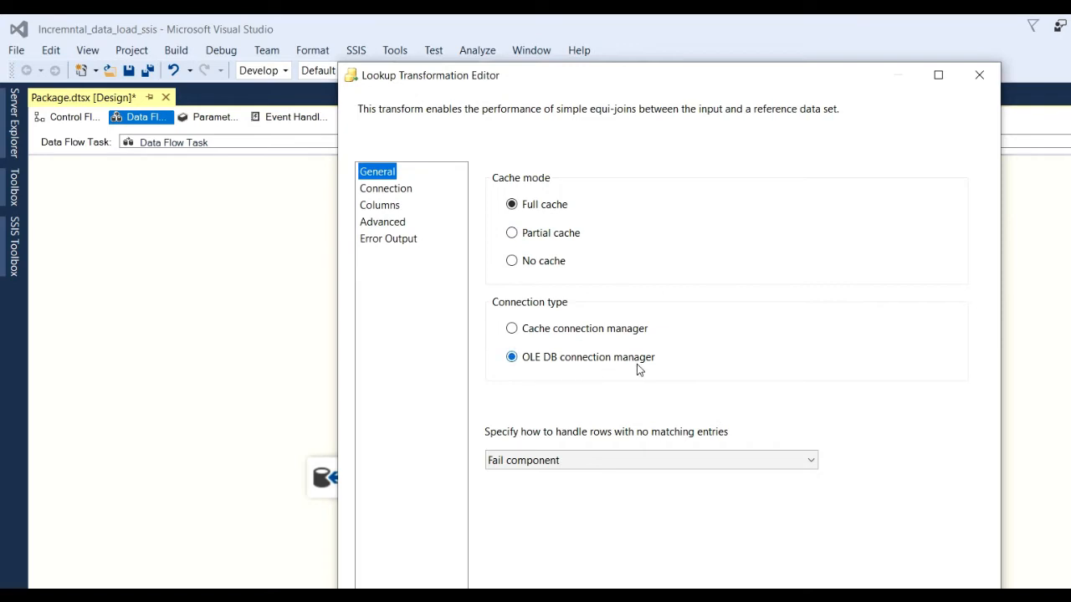
drag(636, 81, 616, 33)
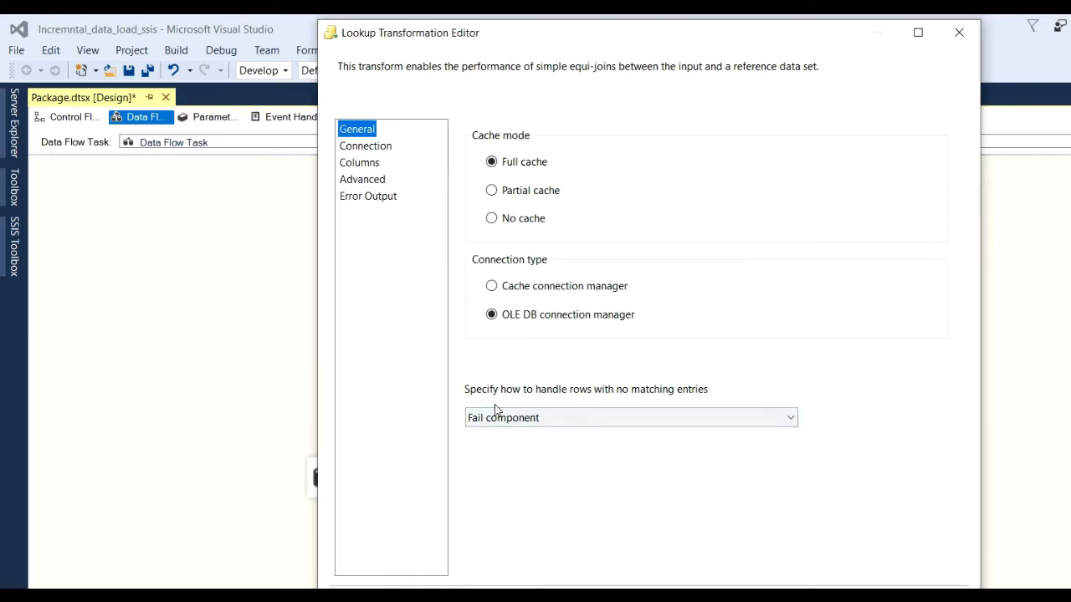
click(689, 421)
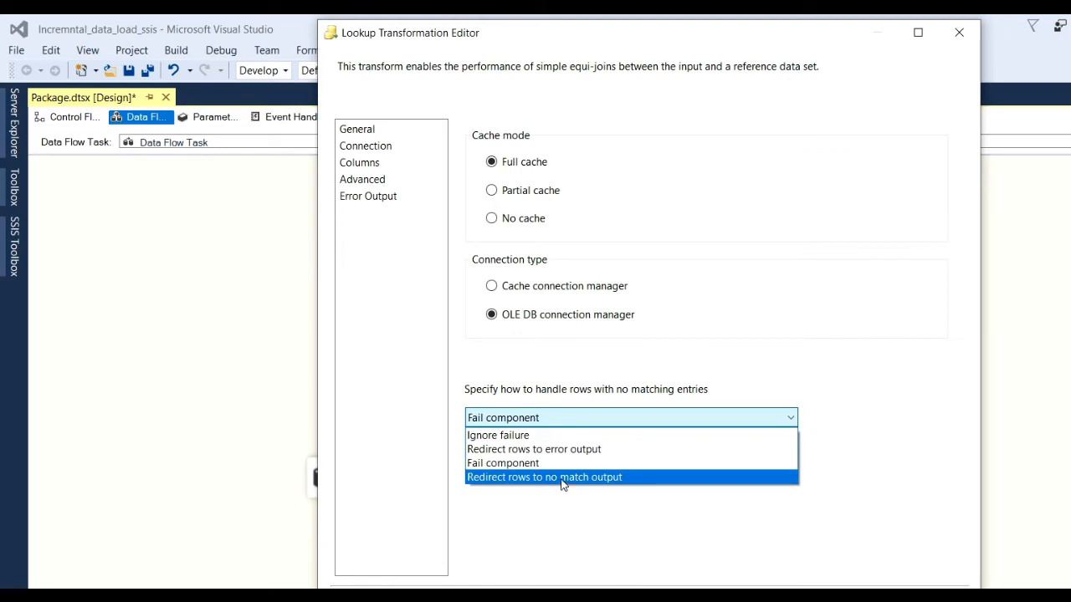
click(615, 479)
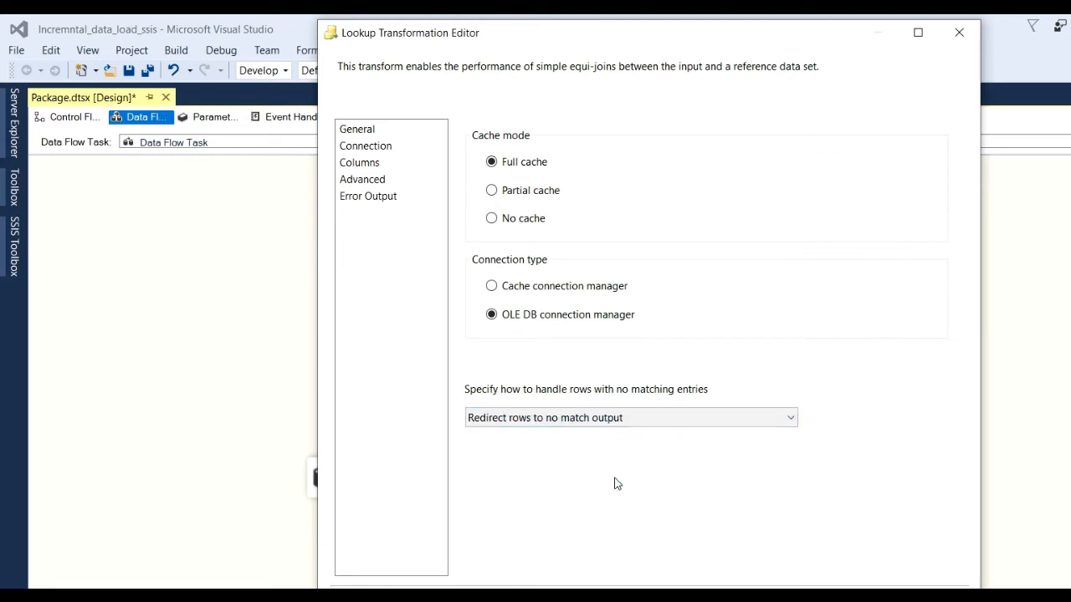
Step: Select [dbo].[tbl_emp_detail_destination] as the Lookup's reference table and preview its rows
click(390, 146)
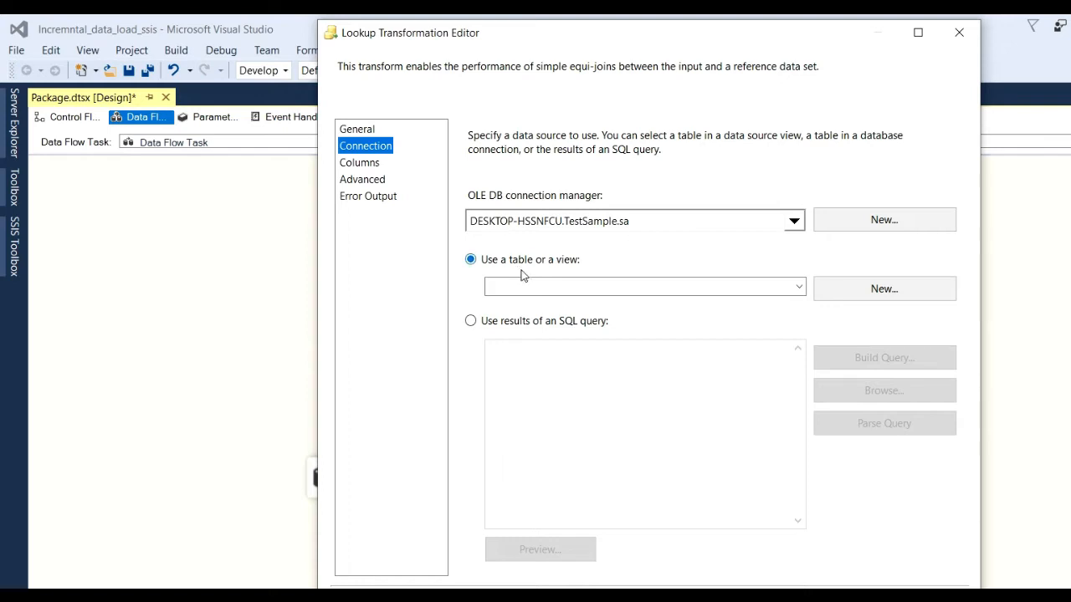
click(801, 289)
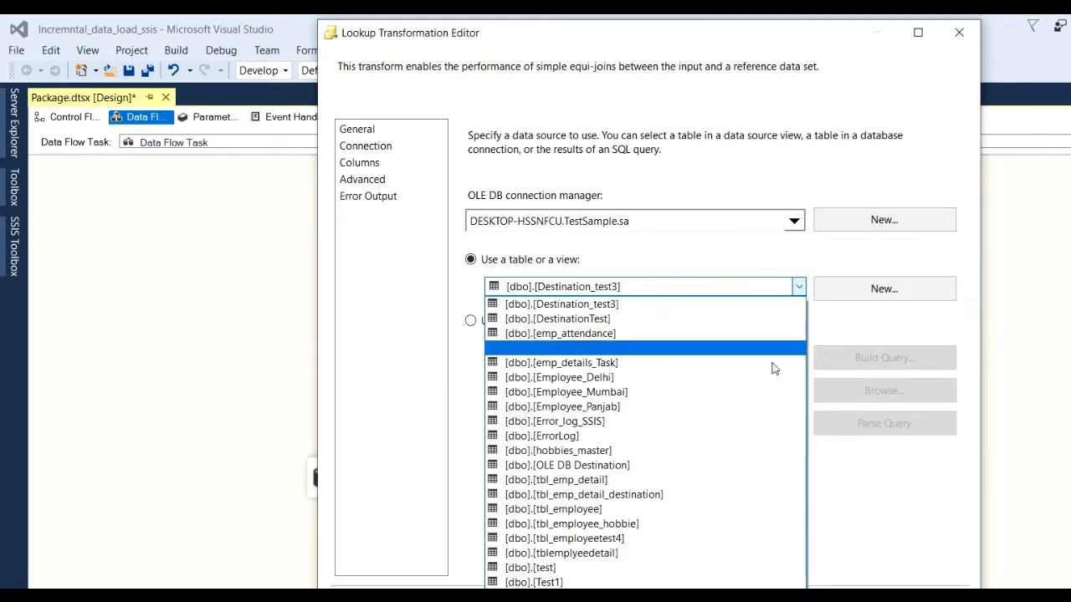
click(719, 494)
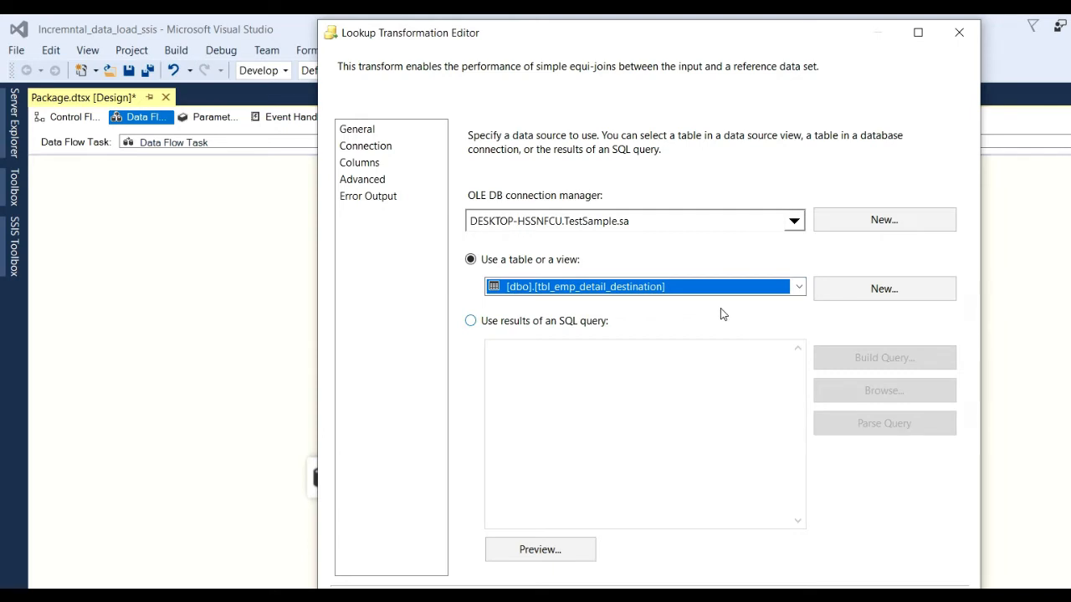
click(573, 548)
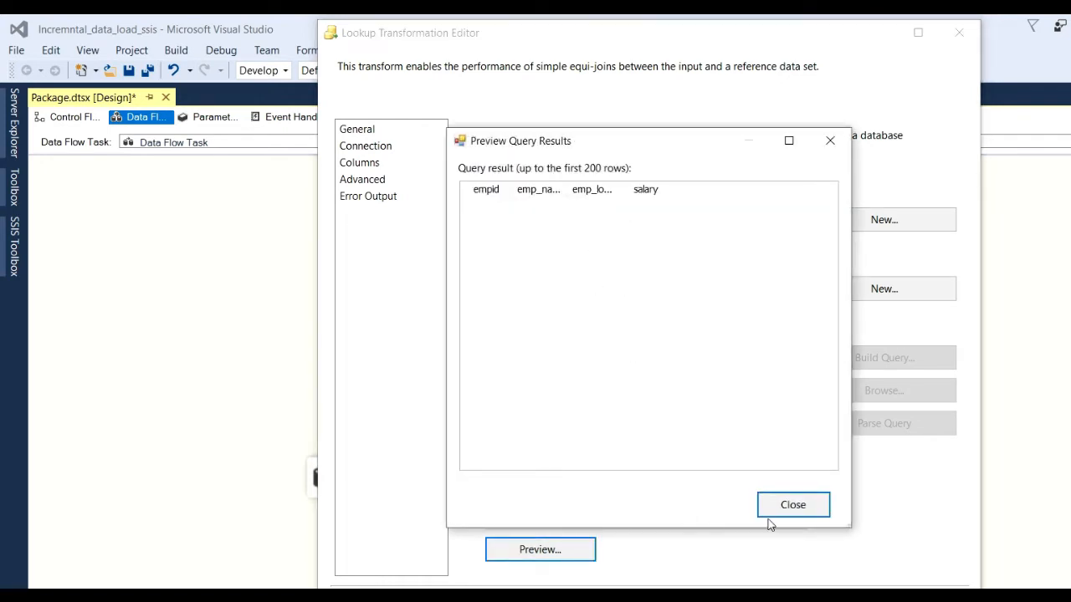
click(792, 505)
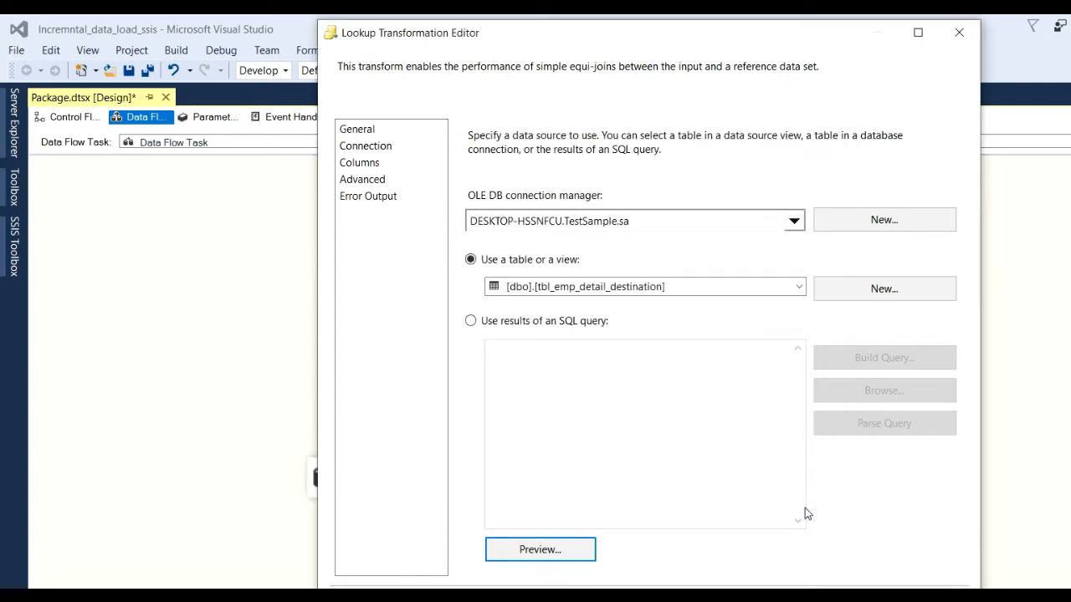
Step: Include empid as a lookup column and join the input empid column to the lookup empid column
click(358, 164)
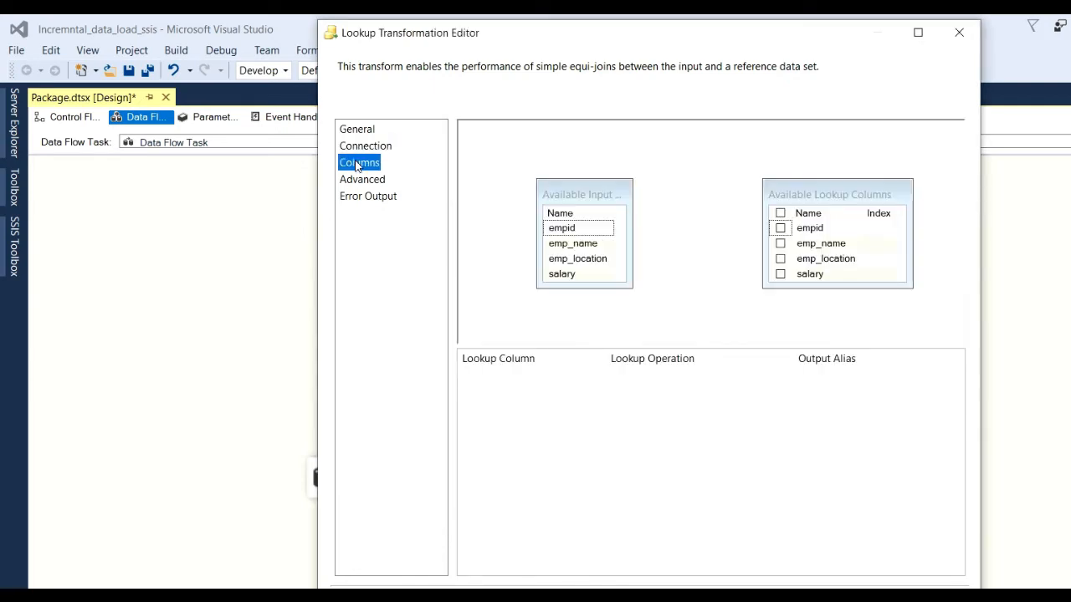
drag(511, 40, 477, 39)
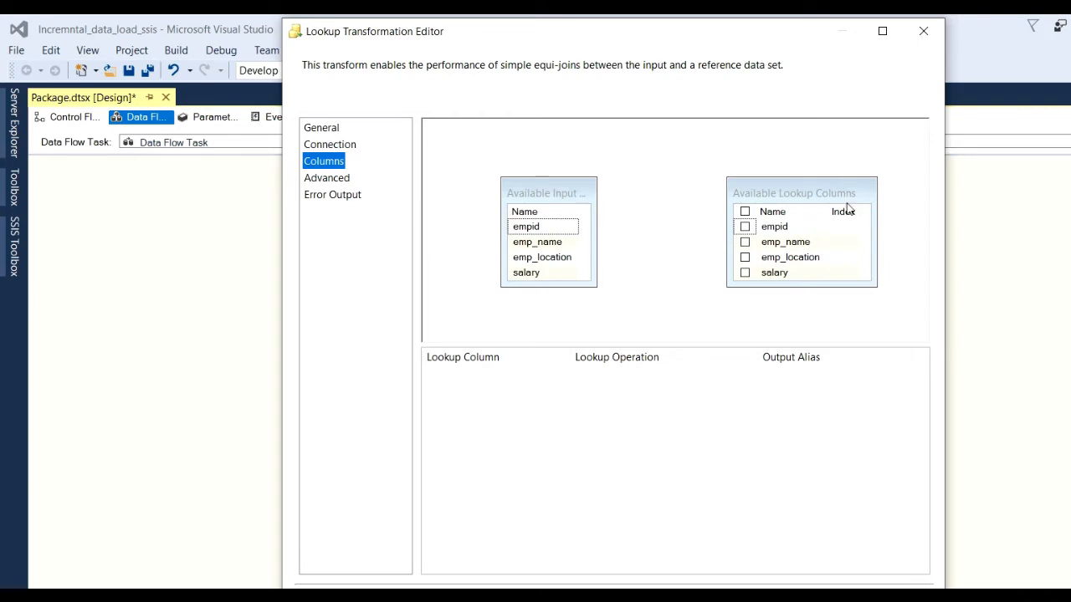
click(745, 227)
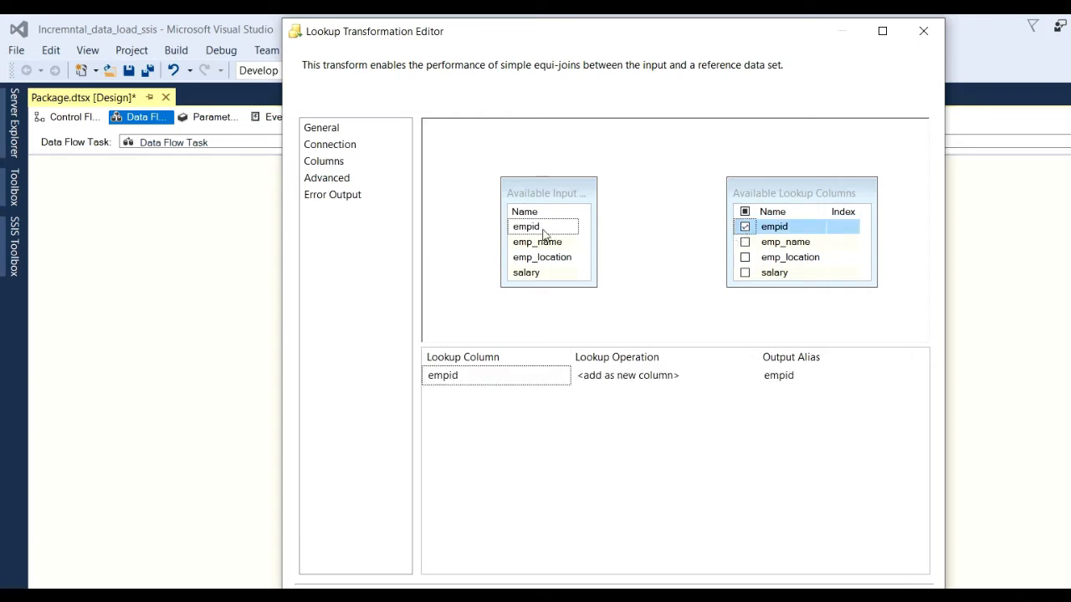
drag(543, 229, 747, 229)
drag(529, 231, 765, 232)
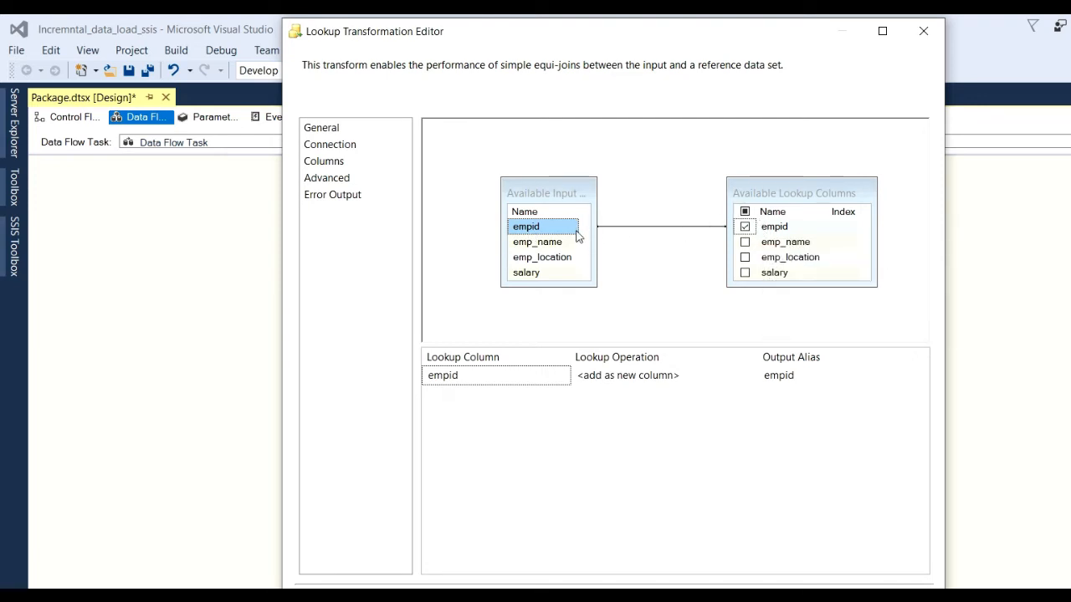
mouse_move(560, 240)
mouse_move(771, 251)
Step: Review the Lookup's advanced settings, keep Fail component for empid truncation in its error output, and accept the Lookup configuration
click(349, 180)
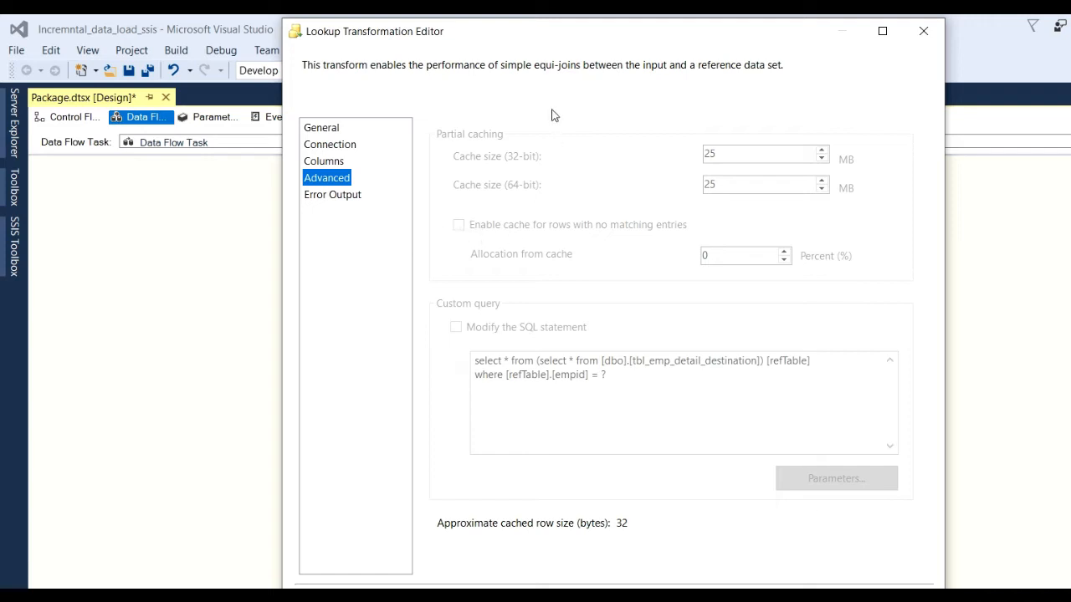
drag(536, 39, 534, 40)
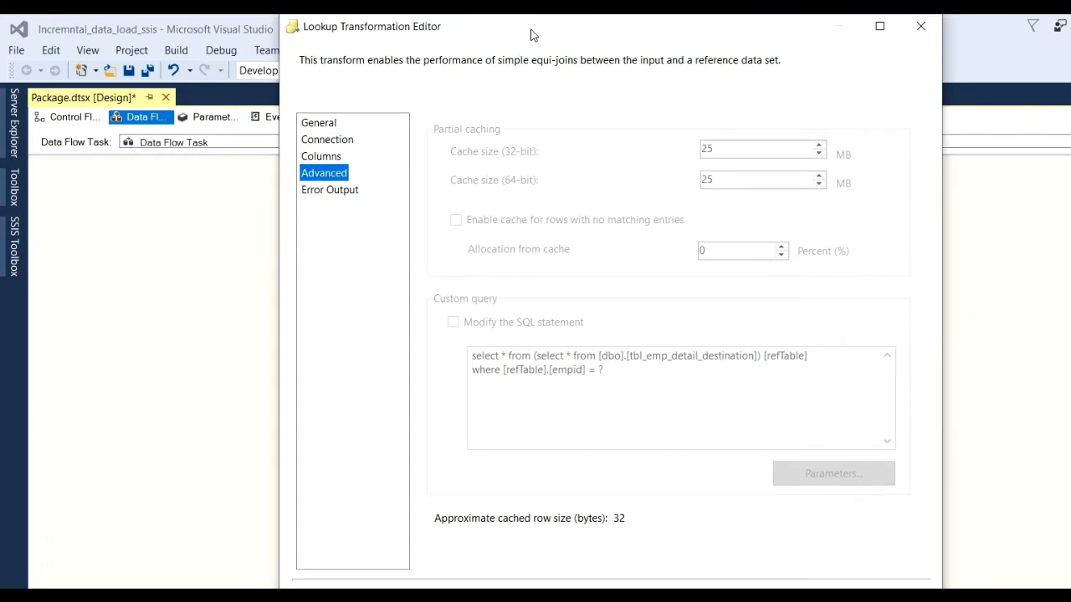
click(351, 196)
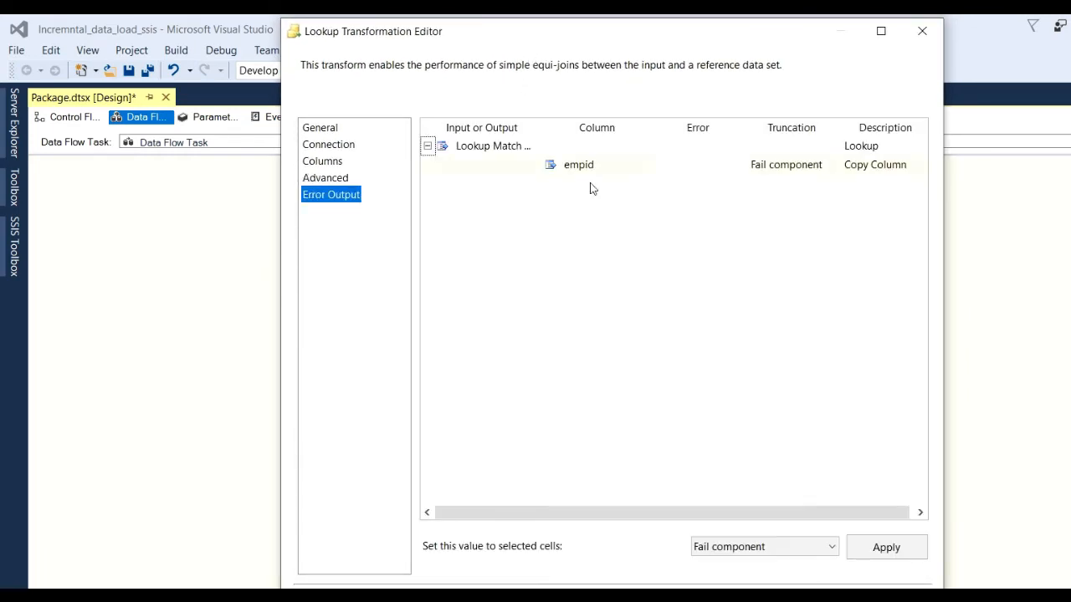
click(824, 168)
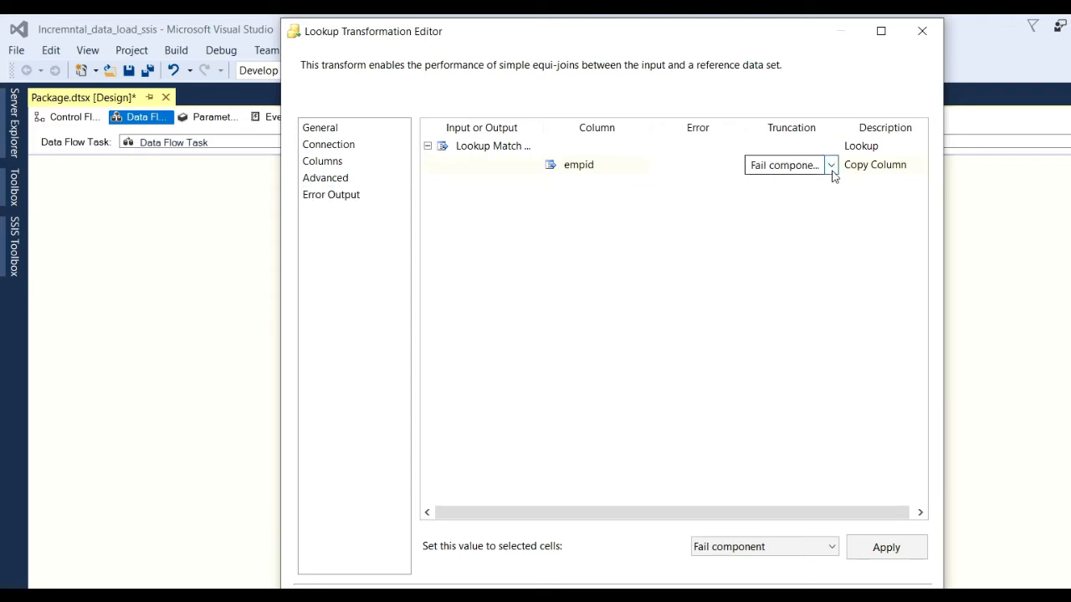
click(831, 167)
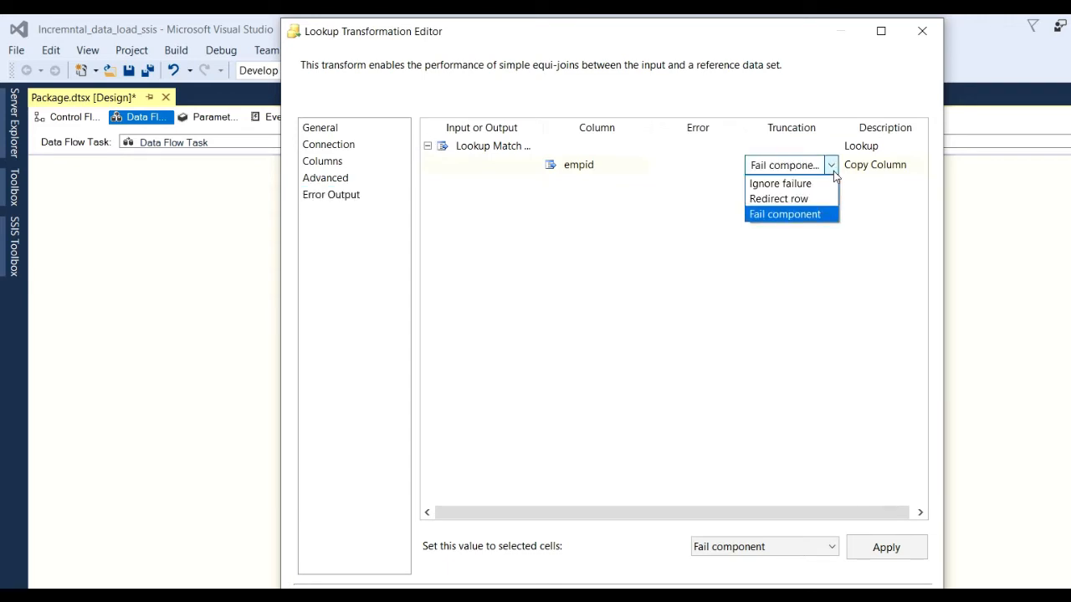
click(833, 171)
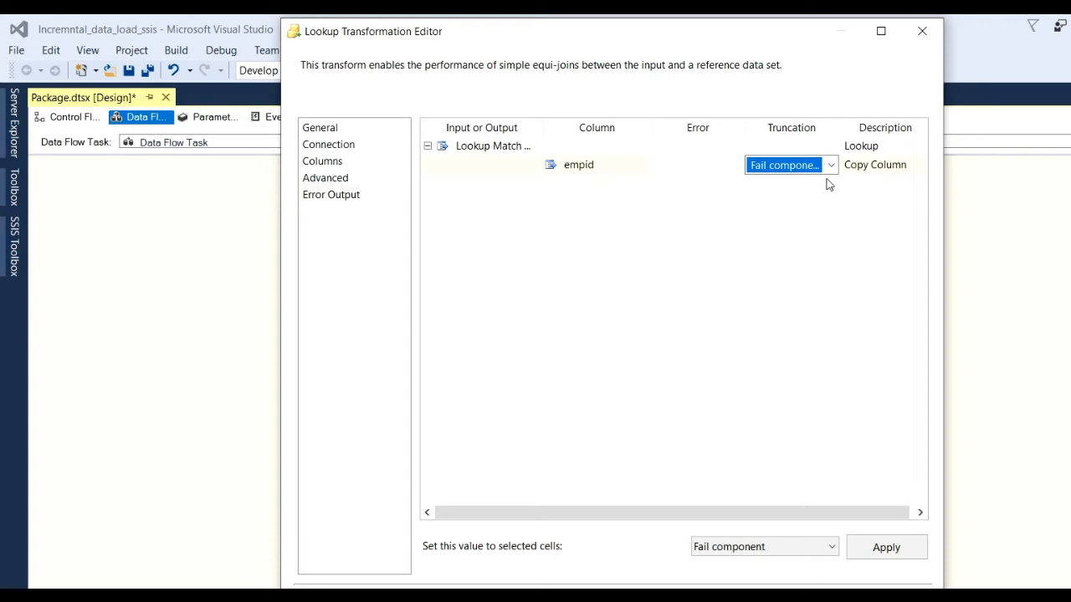
click(805, 218)
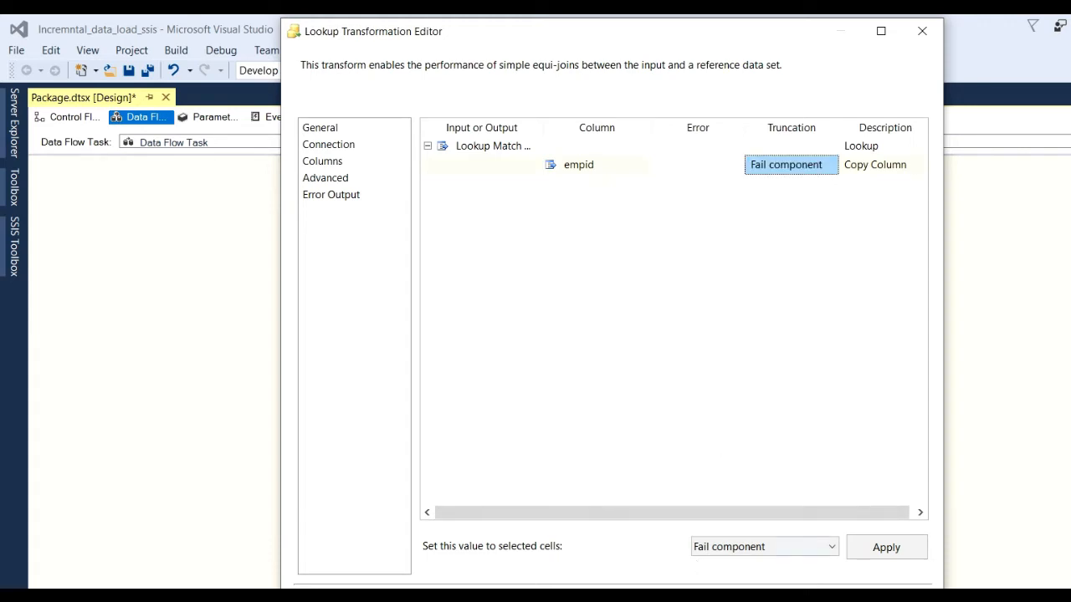
click(712, 600)
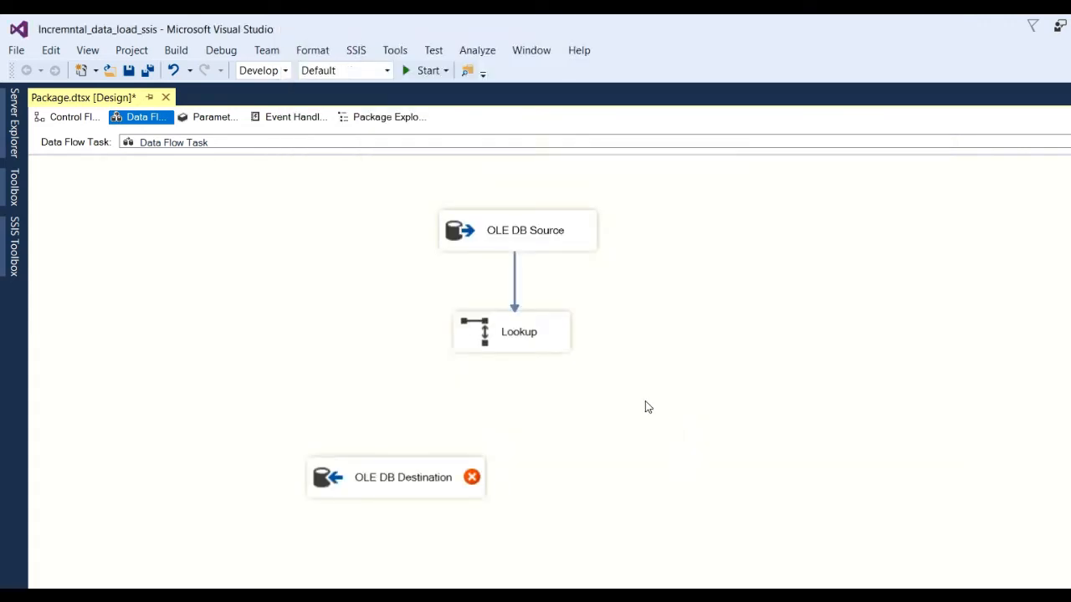
Step: Connect the Lookup No Match Output to the OLE DB Destination Input
click(535, 348)
drag(523, 375, 385, 461)
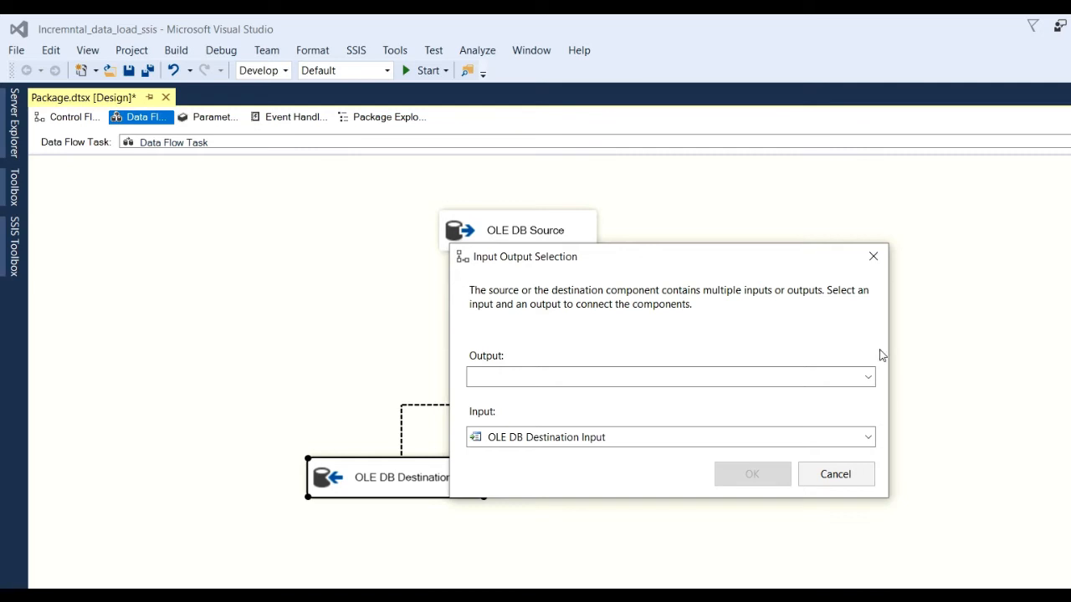
click(868, 378)
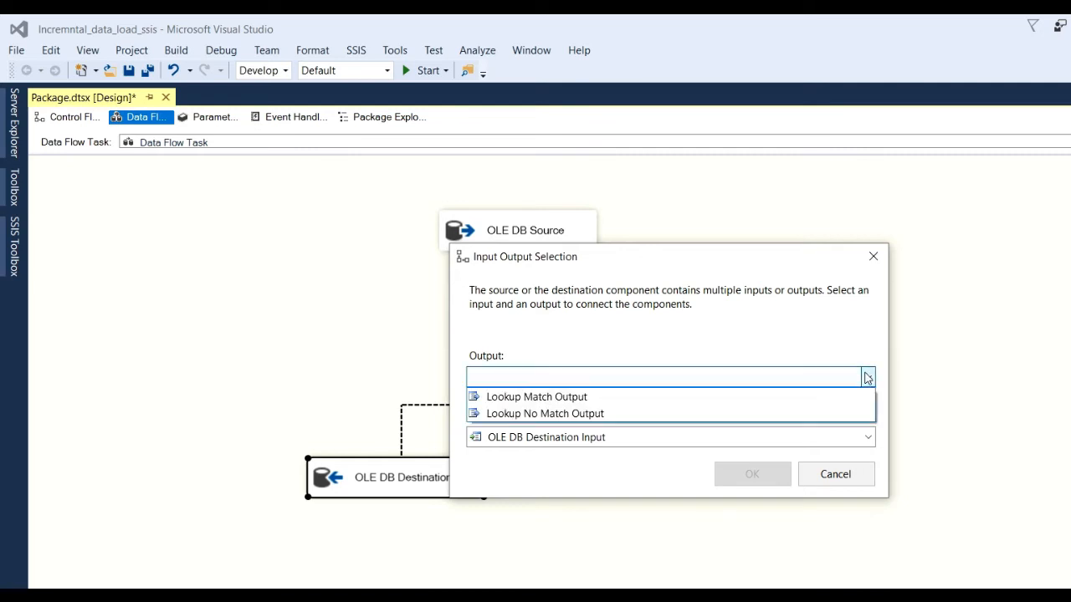
click(617, 415)
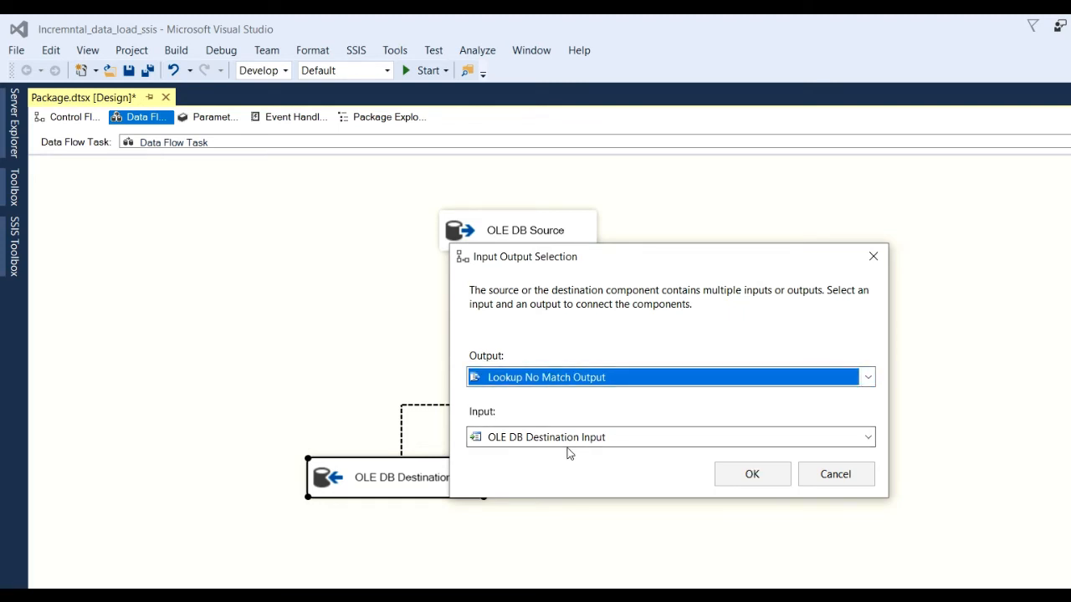
click(755, 474)
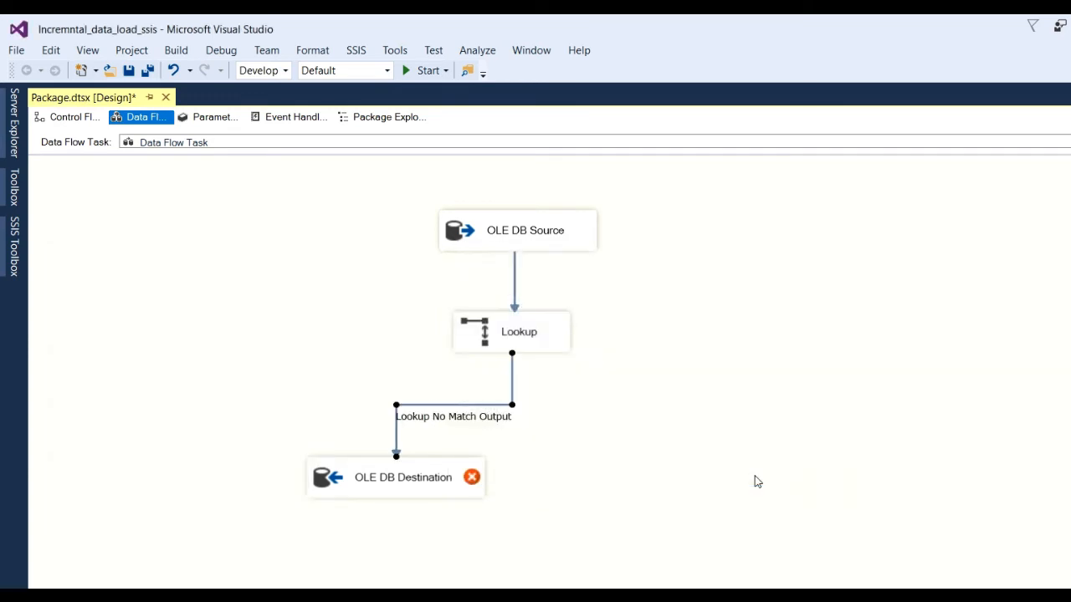
click(680, 449)
Step: Select [dbo].[tbl_emp_detail_destination] as the target table of the OLE DB Destination
click(408, 483)
double_click(409, 482)
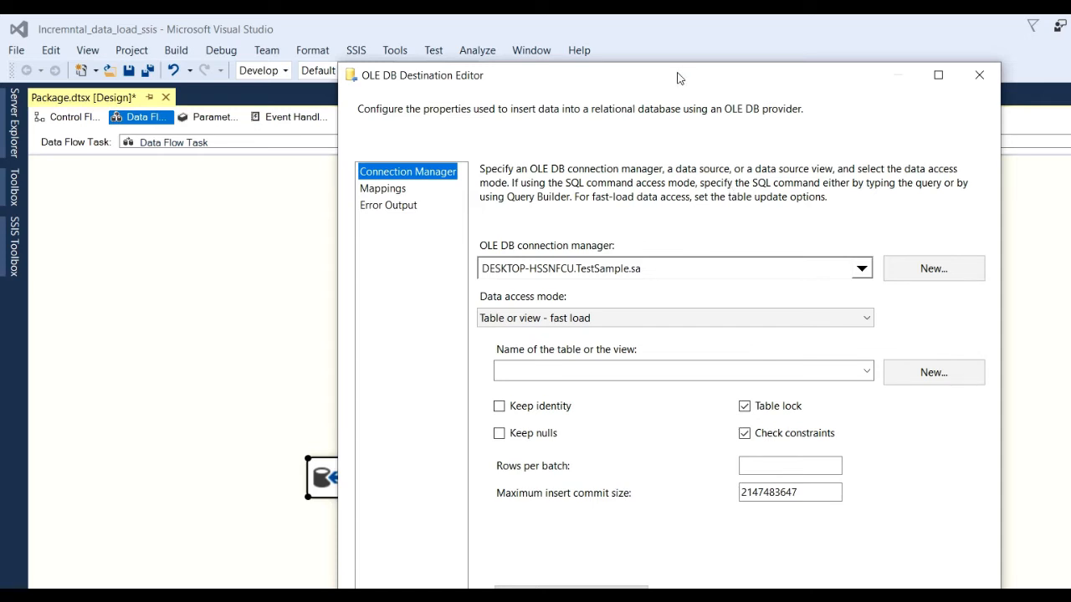
drag(677, 74, 658, 44)
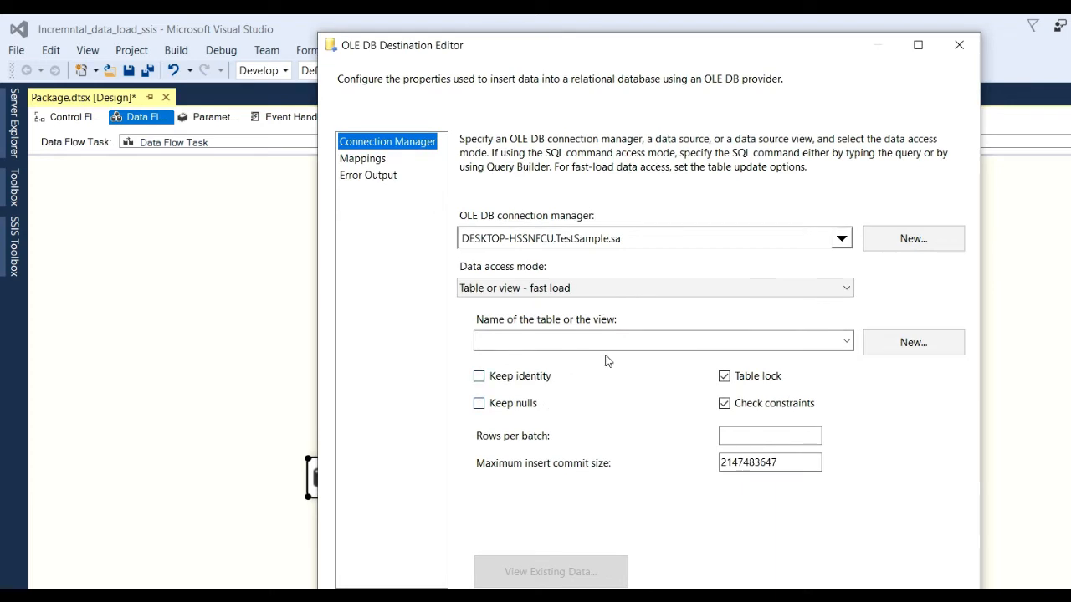
click(847, 343)
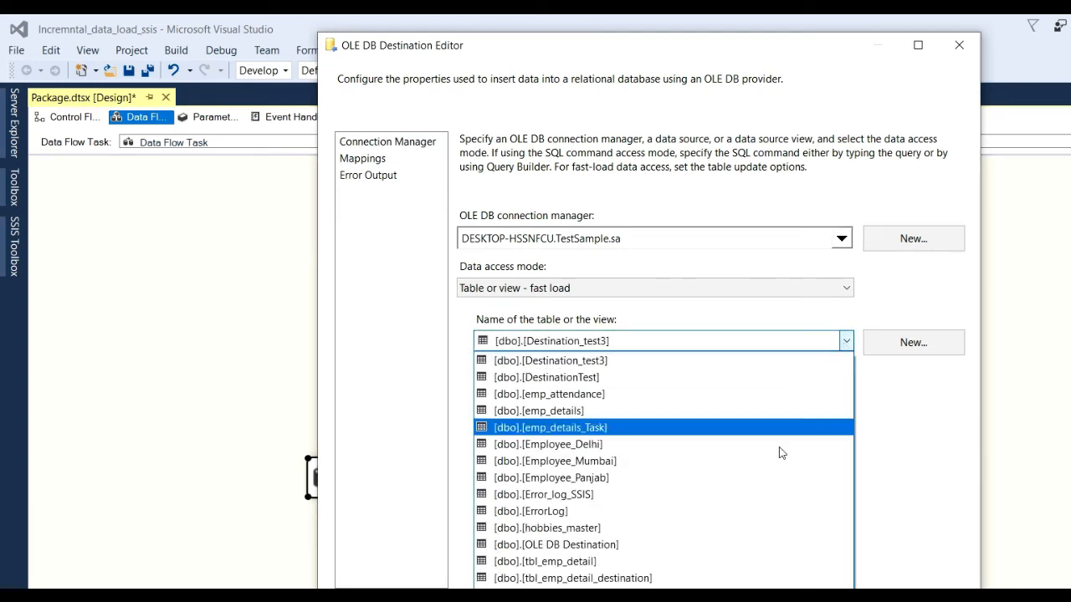
click(635, 578)
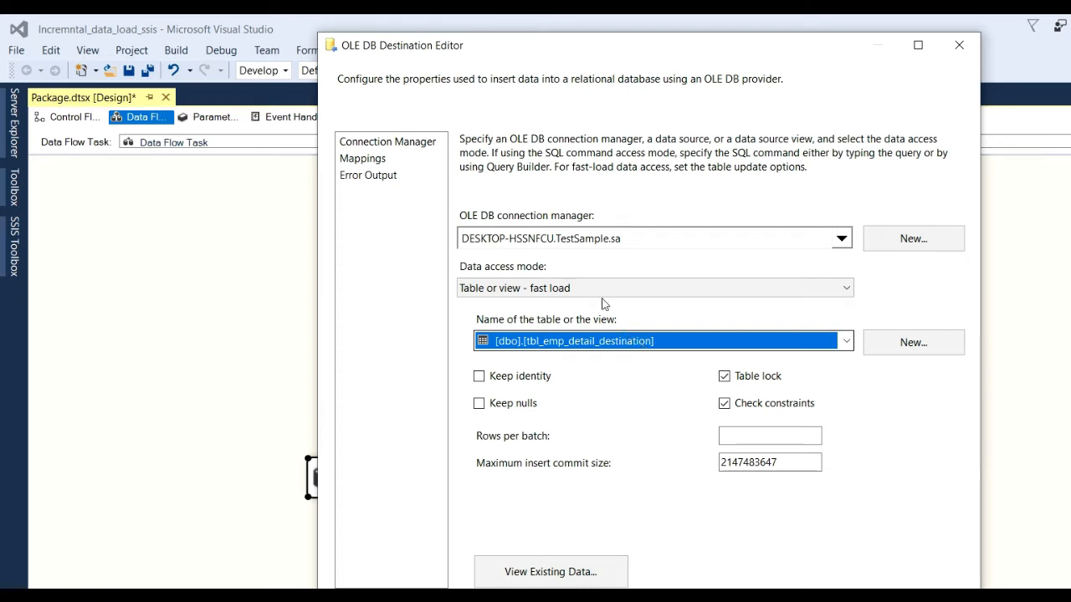
Step: Review the destination's column mappings and error output settings, and accept the OLE DB Destination configuration
click(367, 160)
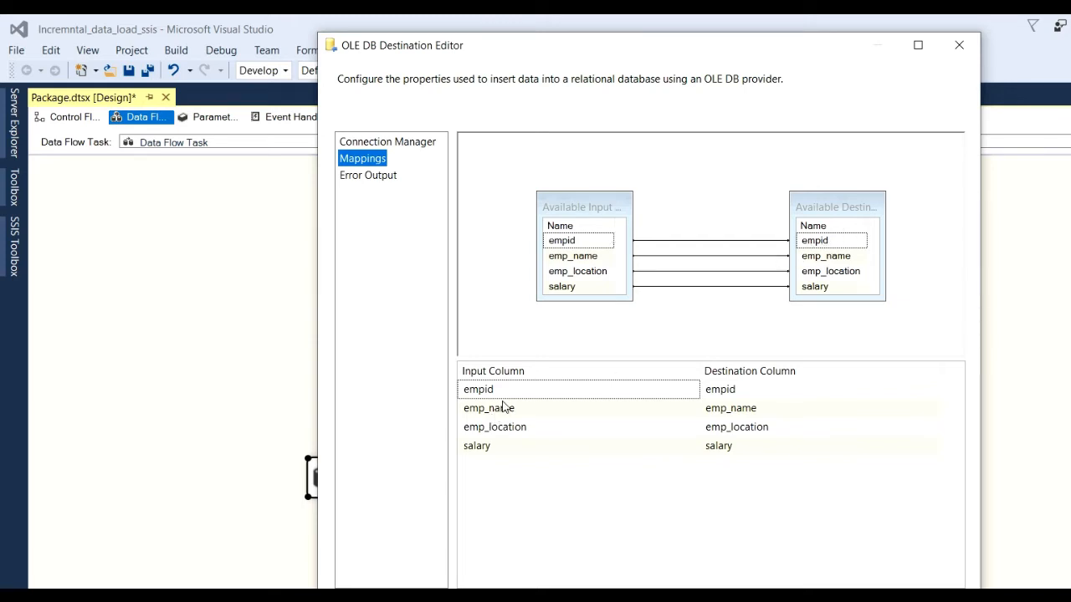
mouse_move(749, 399)
mouse_move(749, 454)
click(369, 177)
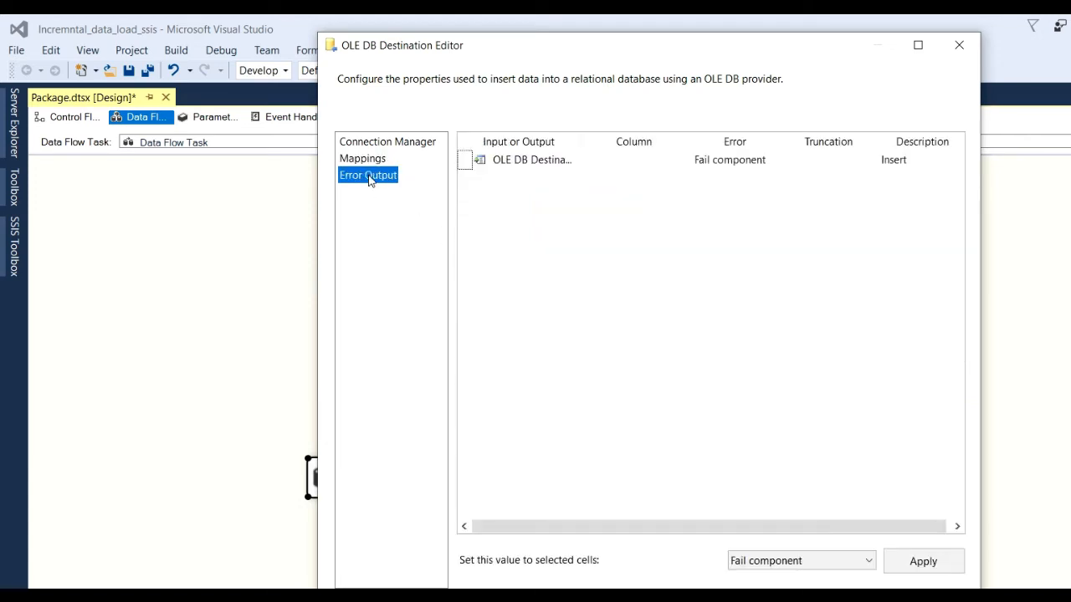
click(760, 167)
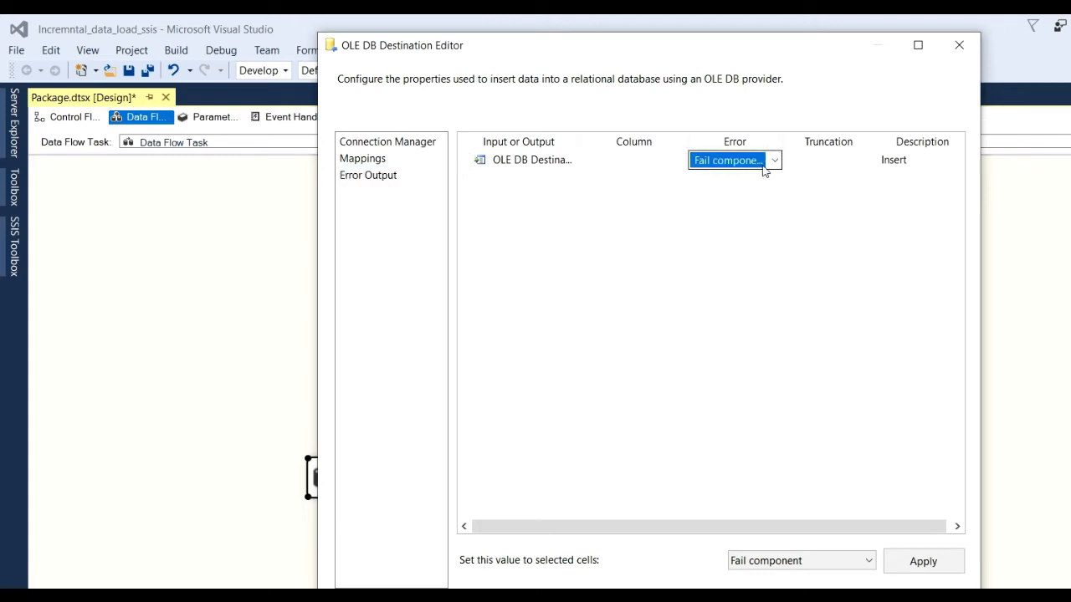
drag(752, 46, 740, 31)
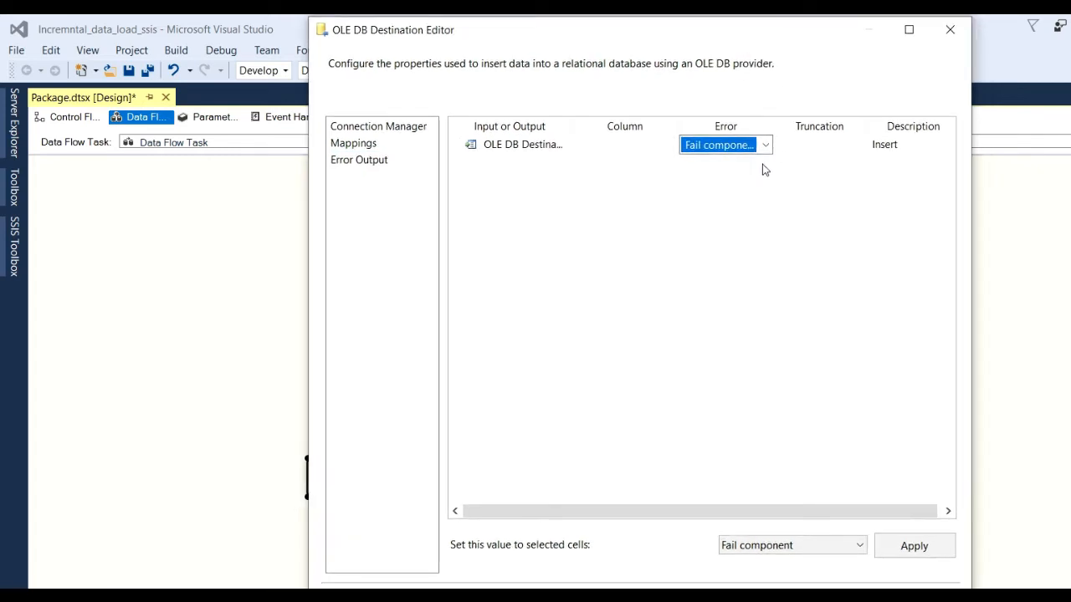
click(740, 601)
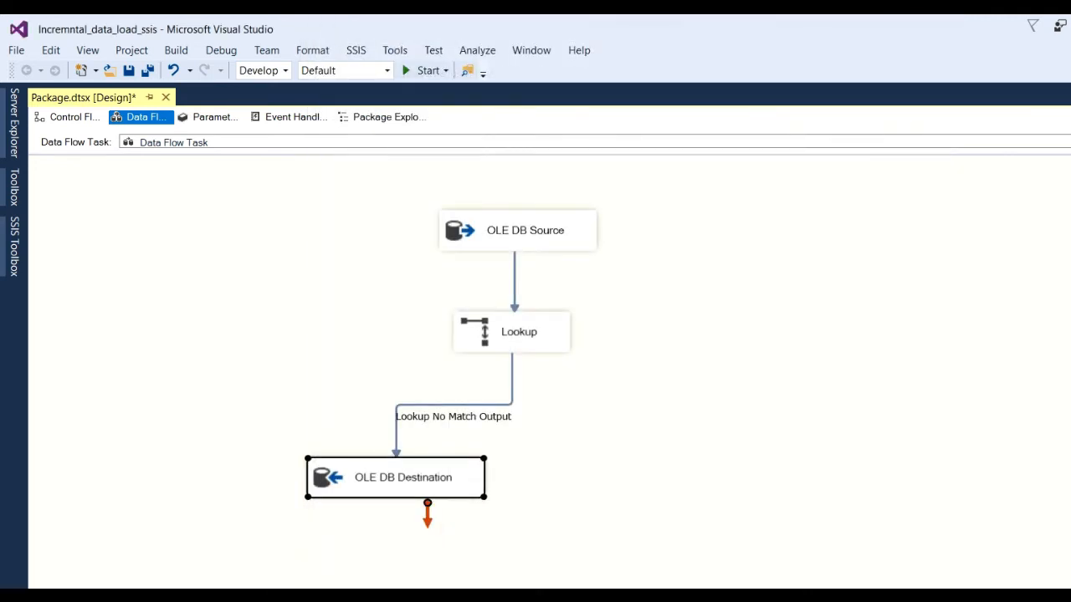
click(623, 410)
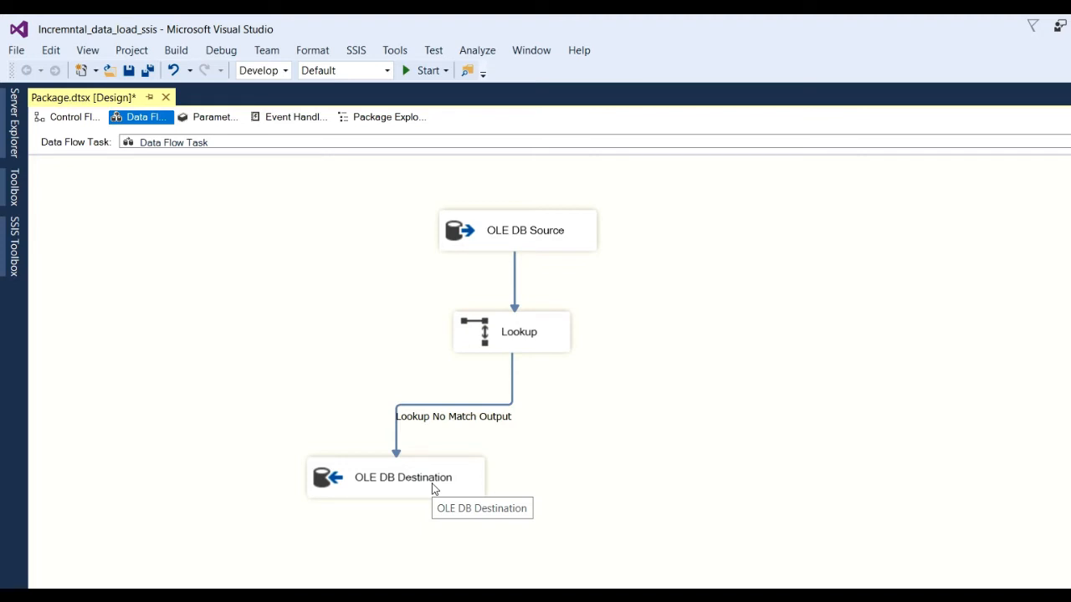
Step: Run the SSIS package, and query tbl_emp_detail_destination in SQL Server Management Studio to check the loaded rows
click(425, 72)
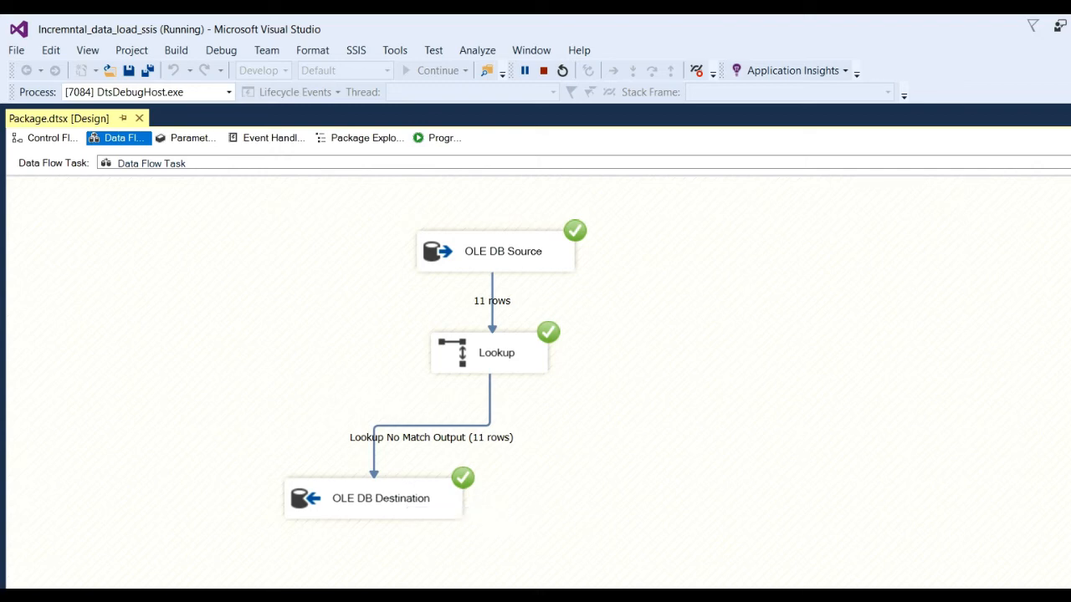
key(alt+Tab)
click(351, 327)
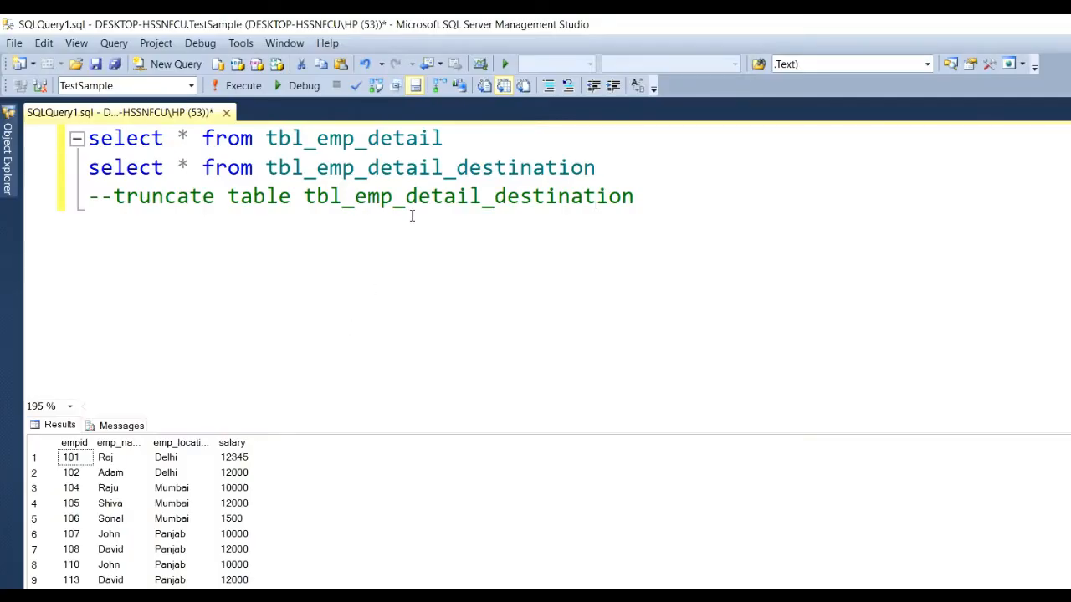
click(433, 171)
click(621, 167)
drag(621, 167, 75, 184)
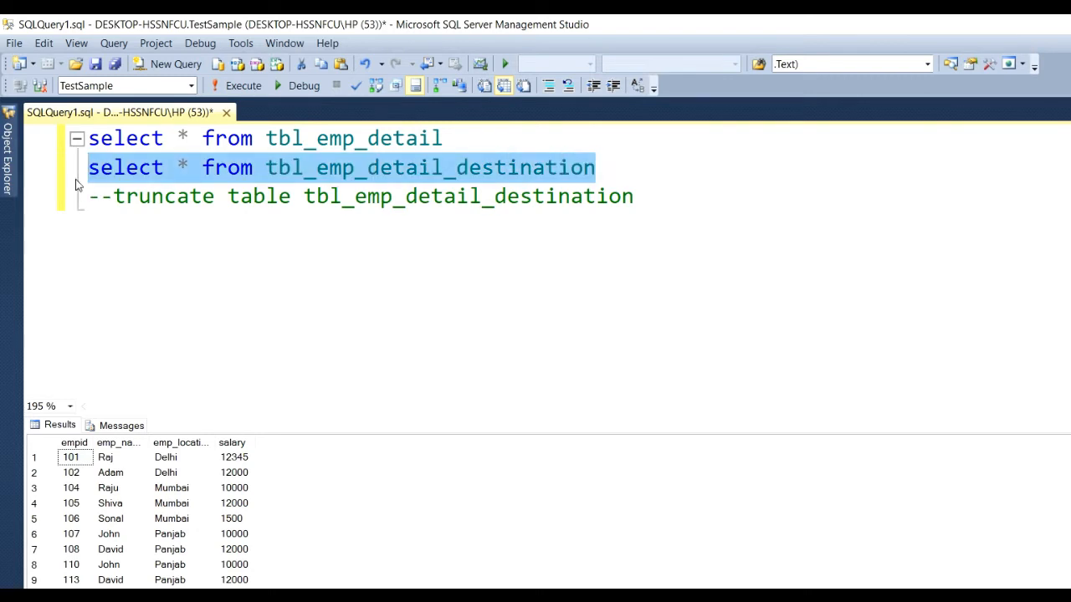
click(244, 86)
click(818, 304)
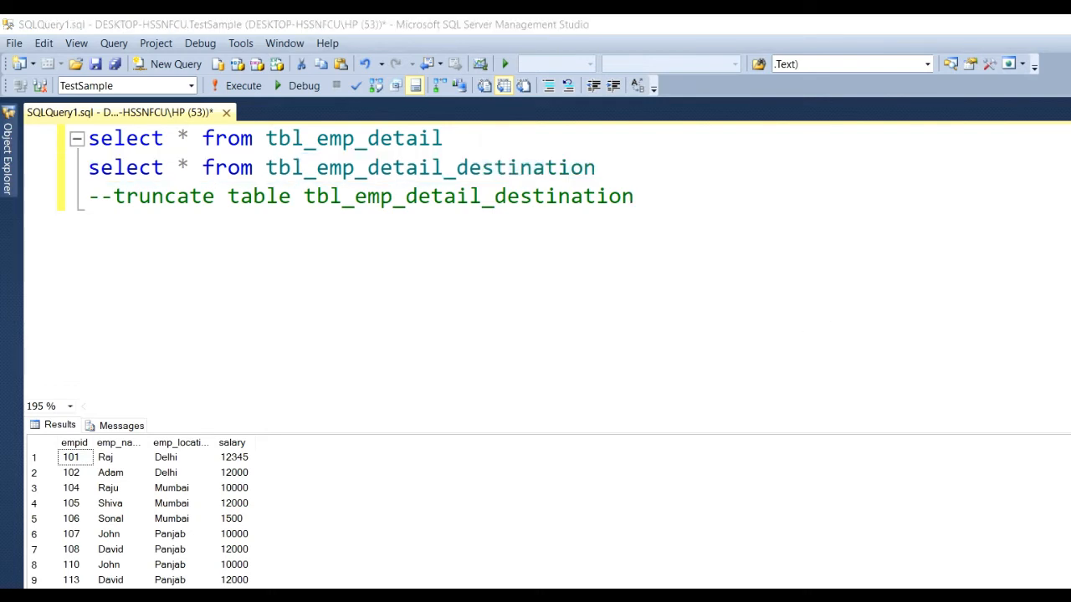
Step: Stop the package's debug run in Visual Studio, and query tbl_emp_detail and tbl_emp_detail_destination together in SQL Server Management Studio to compare their rows
click(674, 596)
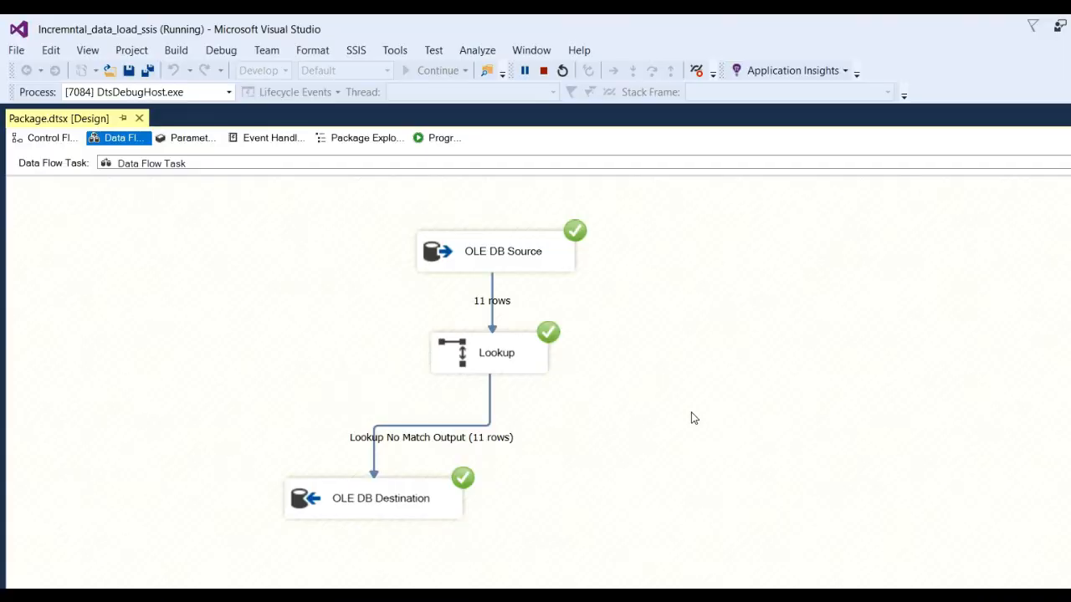
click(544, 70)
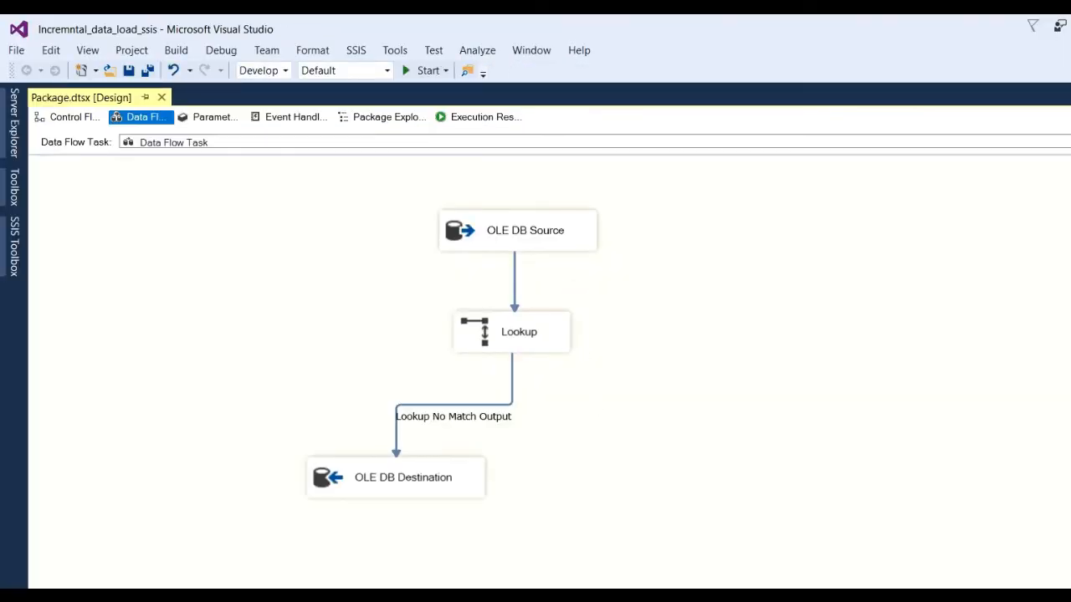
key(alt+Tab)
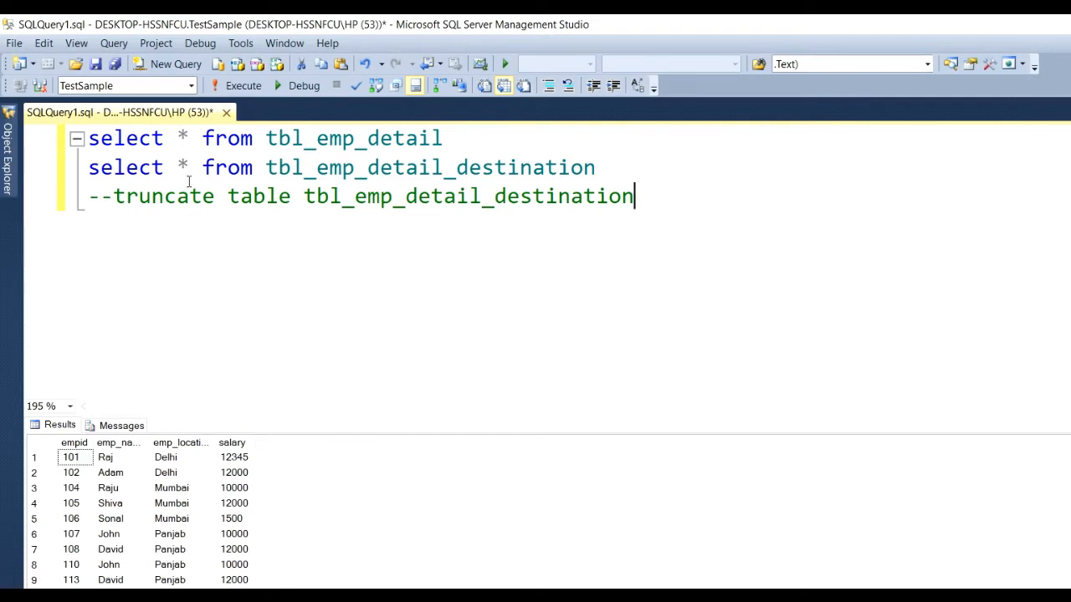
drag(455, 138, 67, 114)
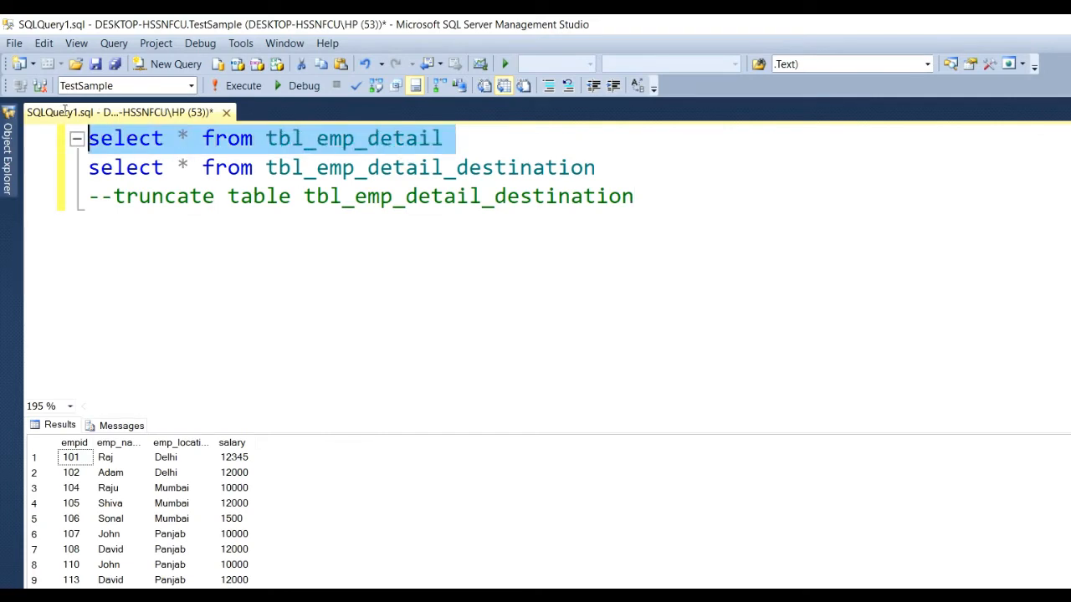
drag(595, 167, 87, 138)
click(243, 86)
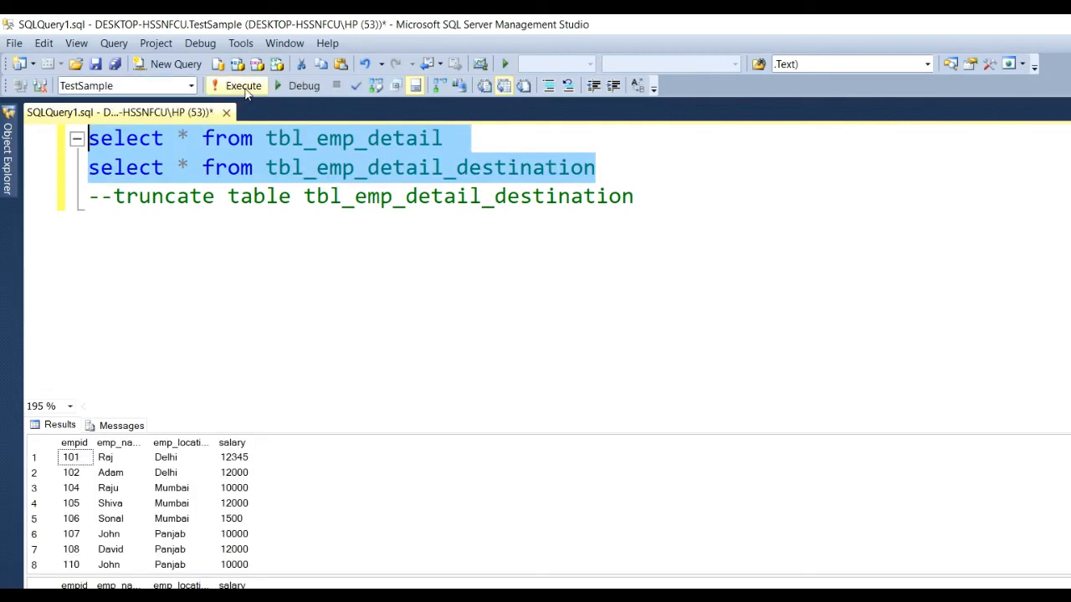
scroll(543, 502, down, 1)
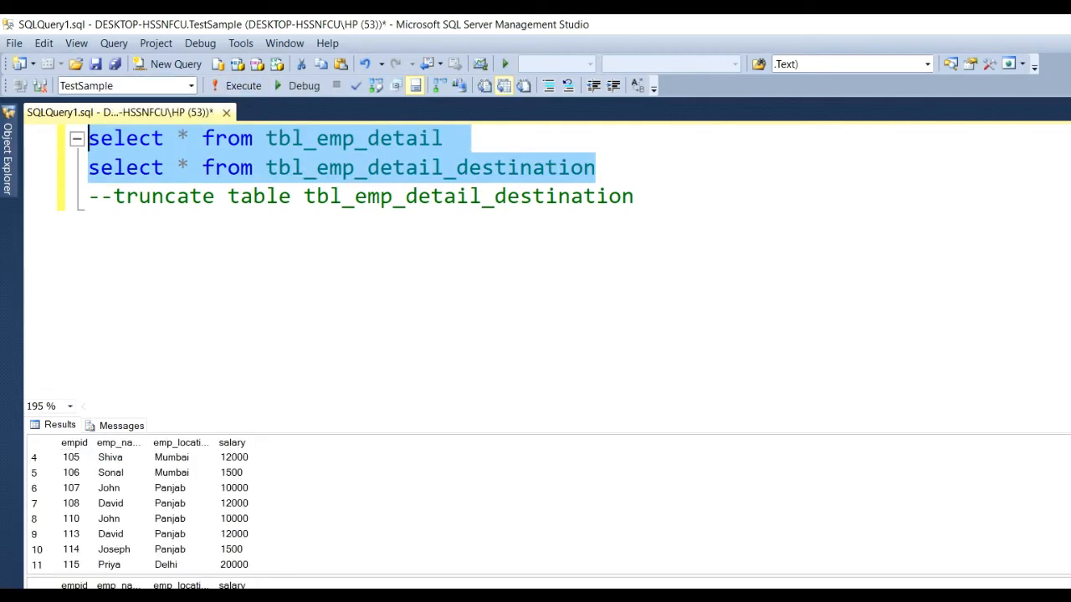
scroll(543, 502, down, 1)
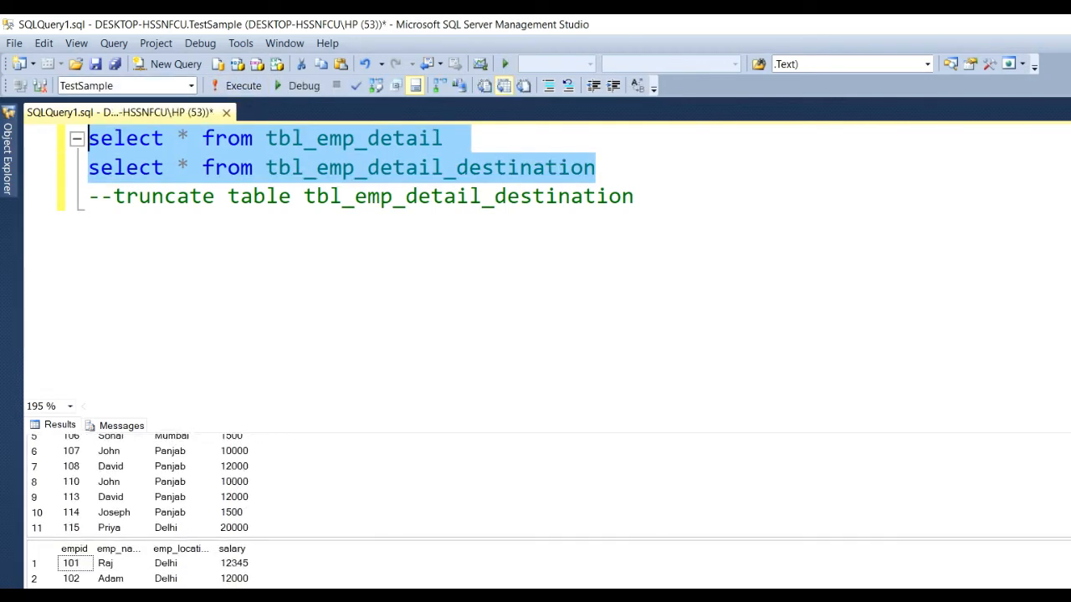
click(72, 564)
scroll(72, 564, down, 1)
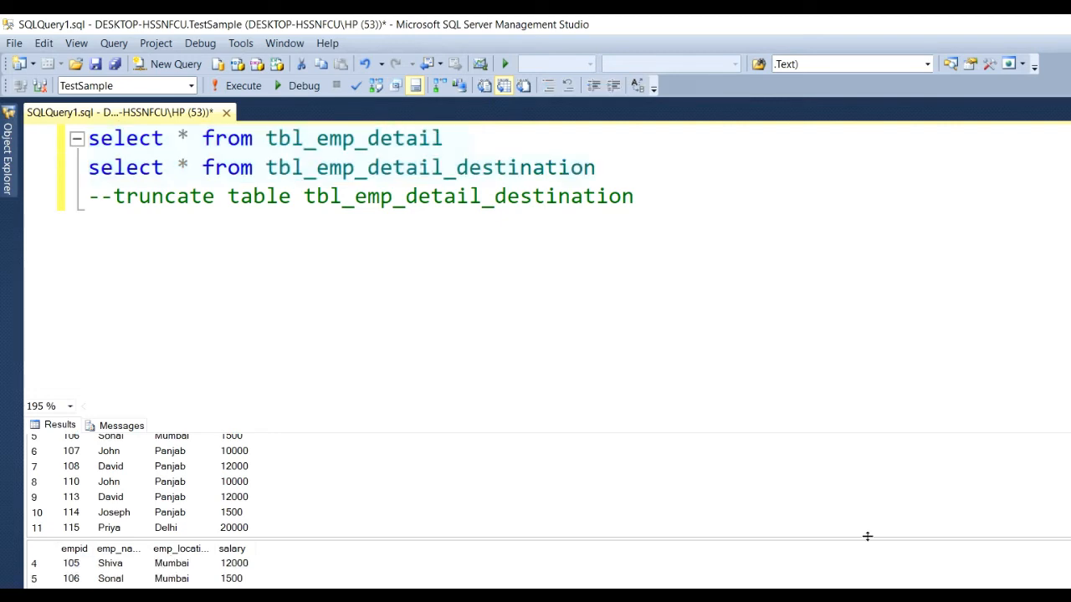
Step: Copy the two insert statements for tbl_emp_detail from the notes document into the SQL query, below the commented truncate line
click(663, 193)
key(Return)
key(Return)
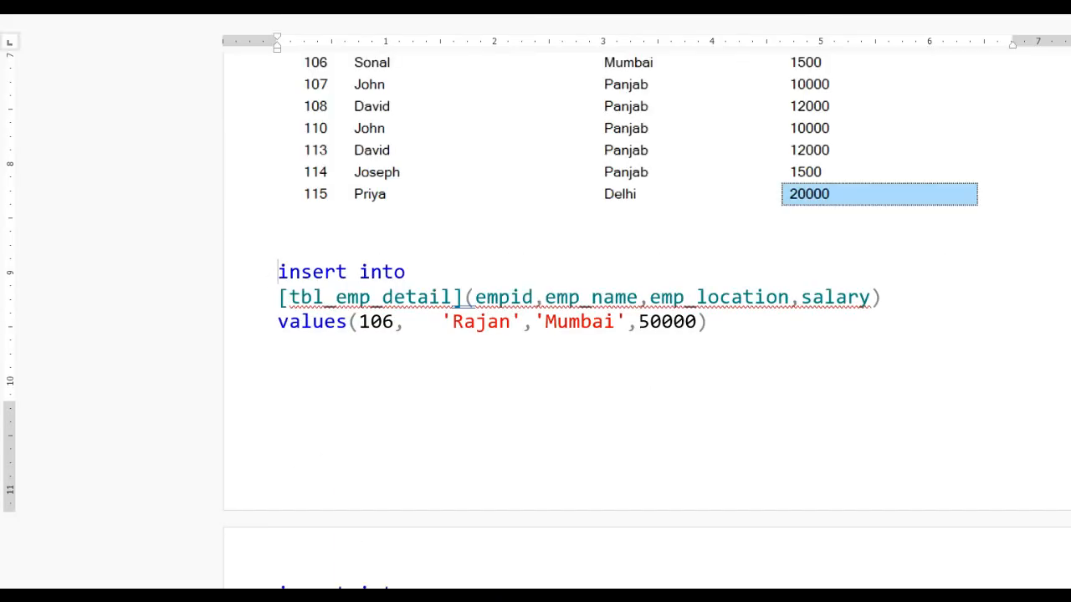
key(ctrl+shift+End)
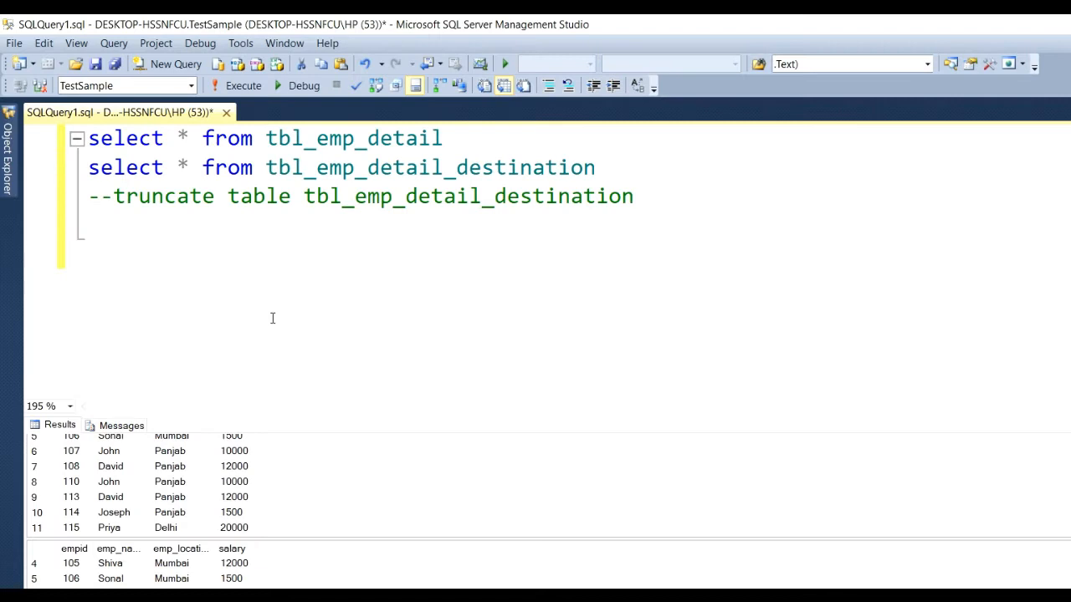
text(insert into [tbl_emp_detail](empid,emp_name,emp_location,salary) values(106, 'Rajan','Mumbai',50000)  insert into [tbl_emp_detail](empid,emp_name,emp_location,salary) values(106, 'Ramesh','Delhi',4000))
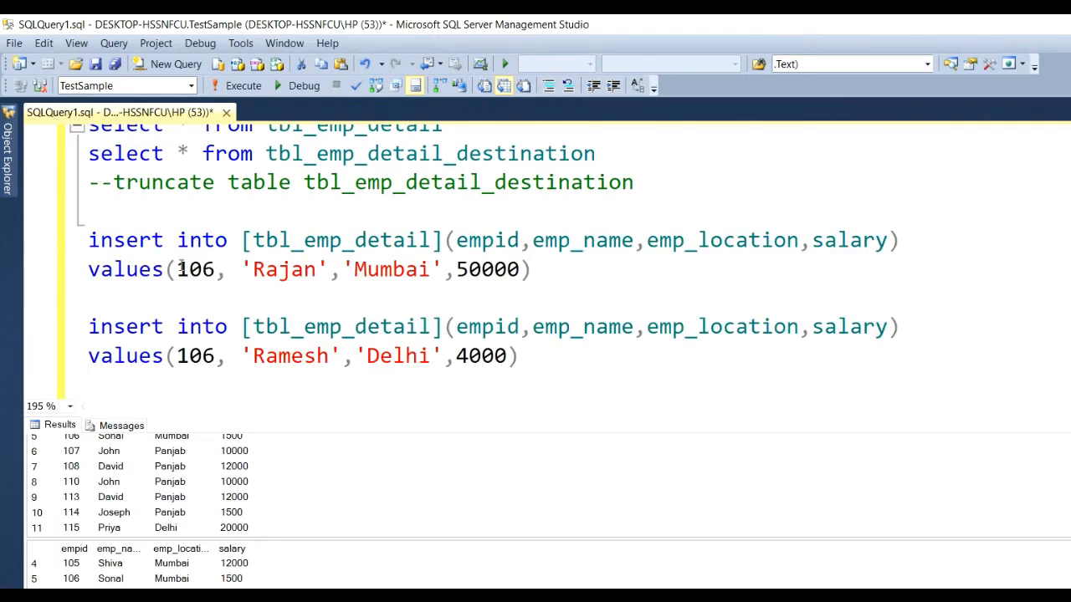
Step: Set the empid values to 120 in the first insert statement and 121 in the second
drag(177, 269, 215, 270)
text(120)
drag(177, 356, 215, 357)
text(12)
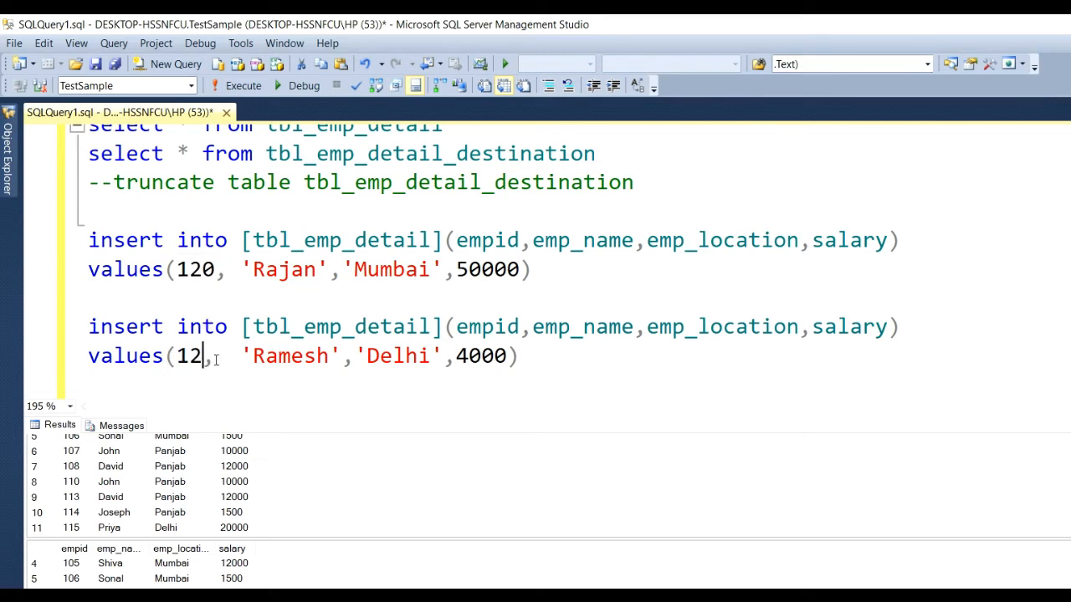
text(1)
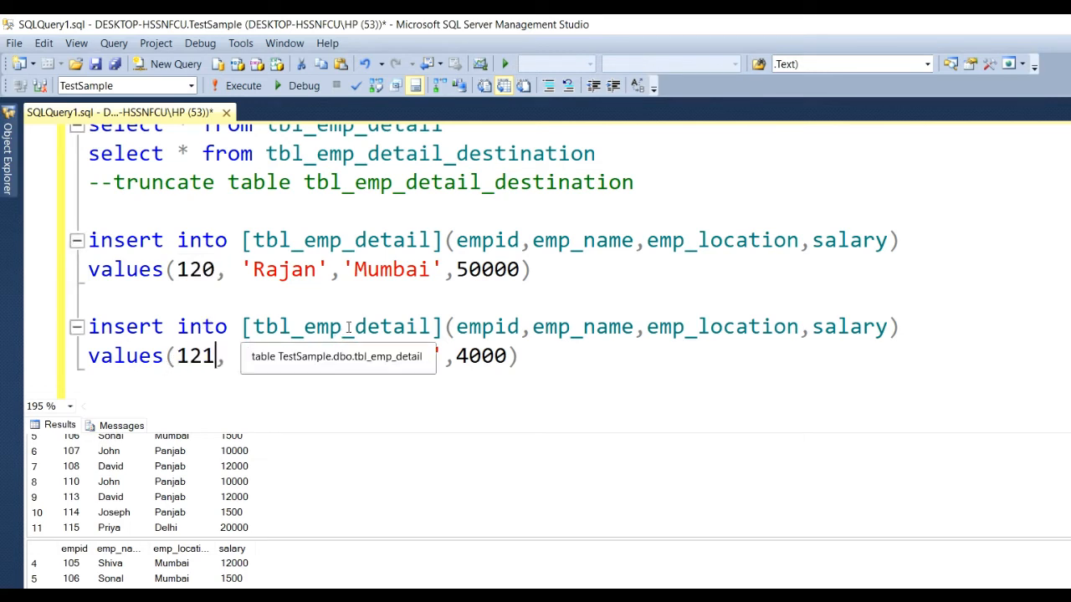
Step: Execute only the two insert statements to add the new employee rows to tbl_emp_detail
drag(547, 356, 79, 240)
click(239, 86)
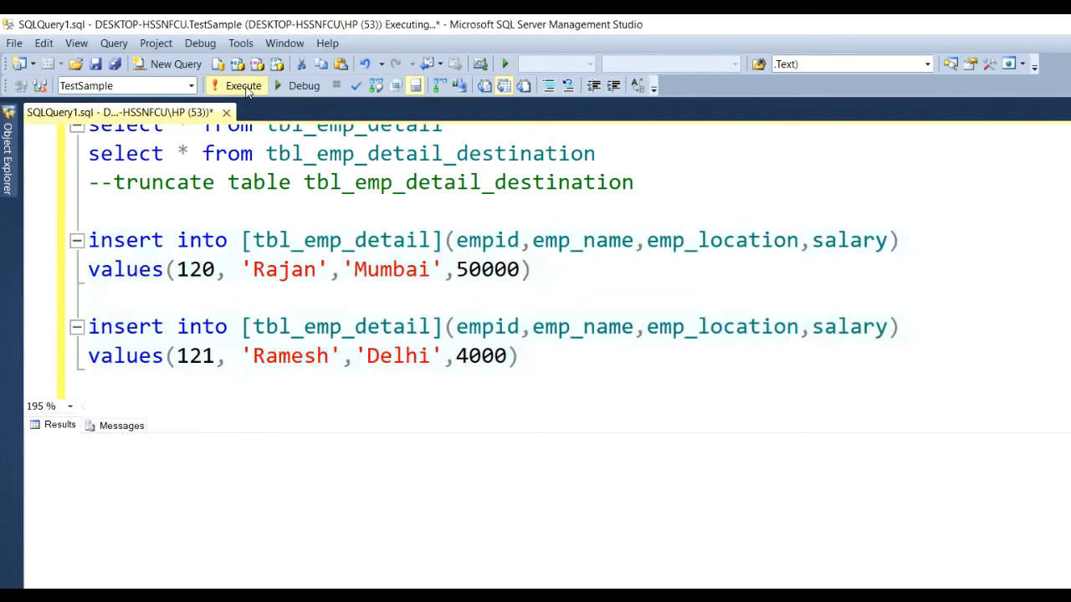
click(343, 355)
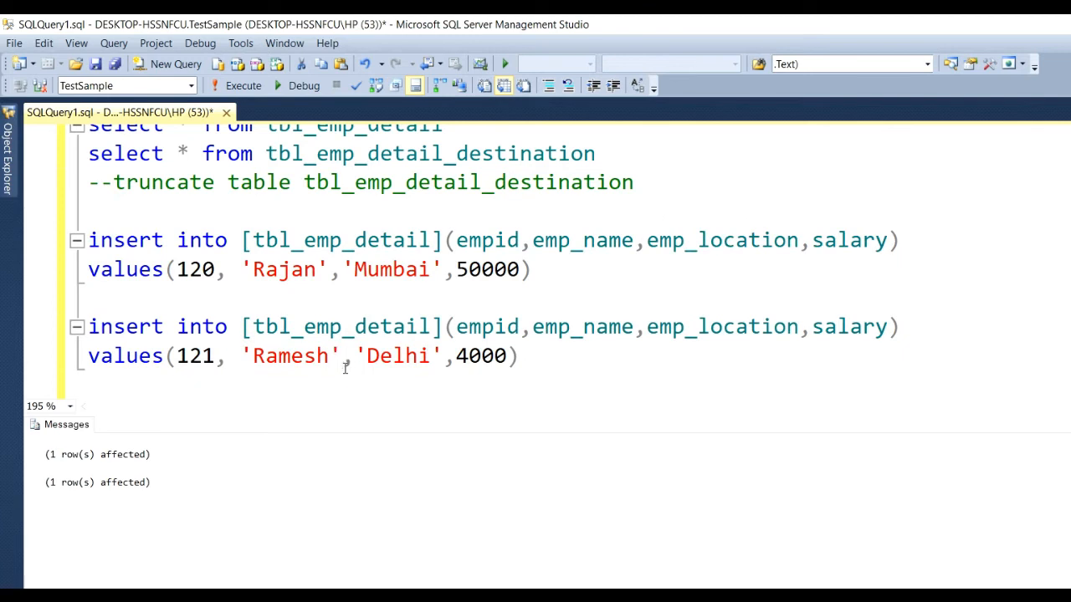
Step: Query tbl_emp_detail, enlarge the results area, and inspect the rows for empid 120 and 121
scroll(468, 142, up, 1)
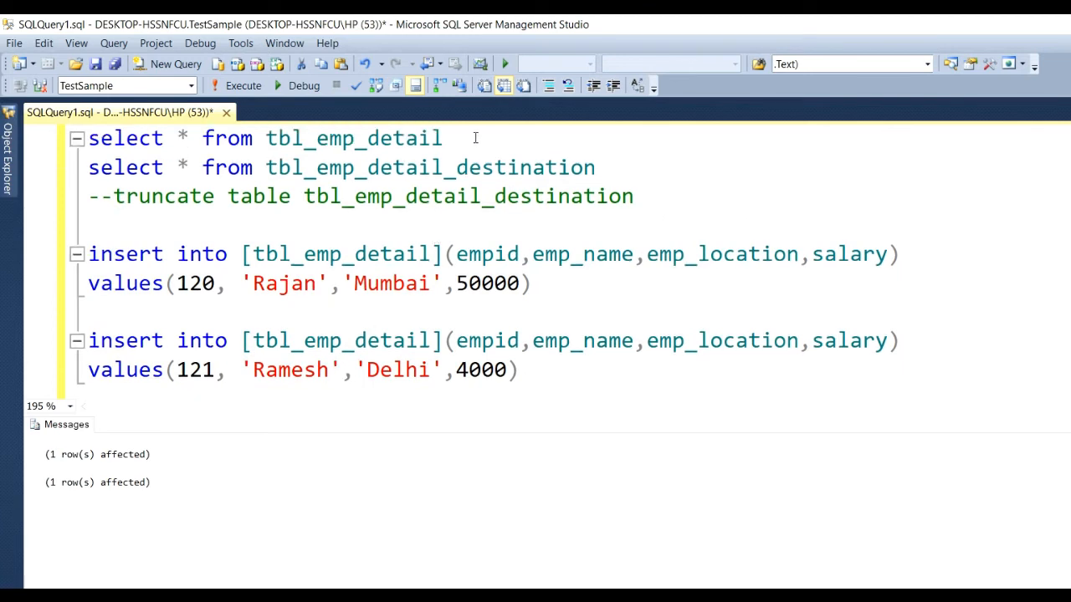
drag(456, 138, 60, 114)
key(F5)
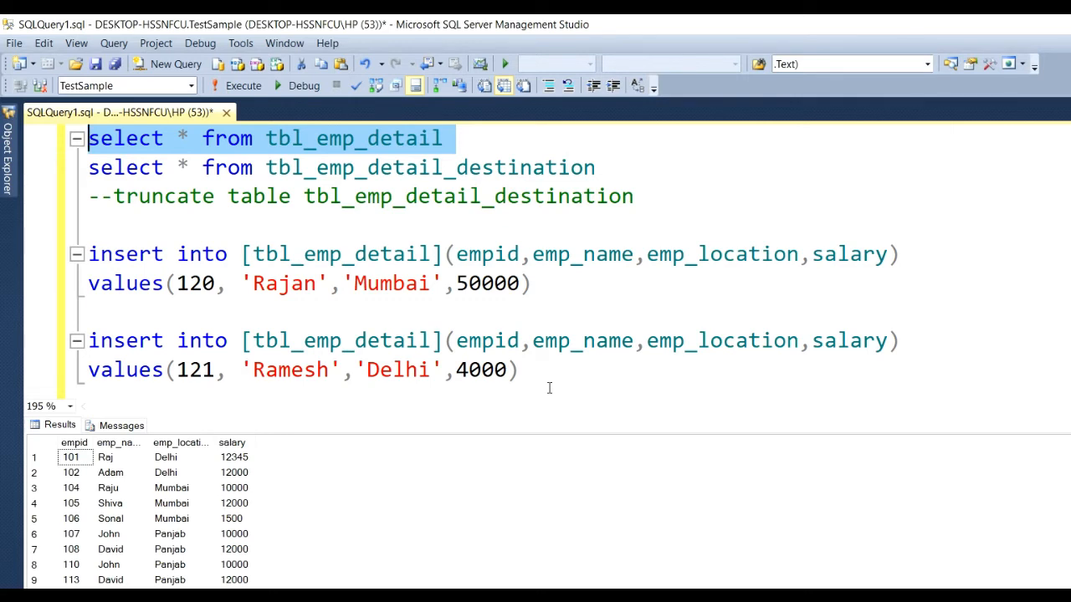
drag(549, 413, 539, 247)
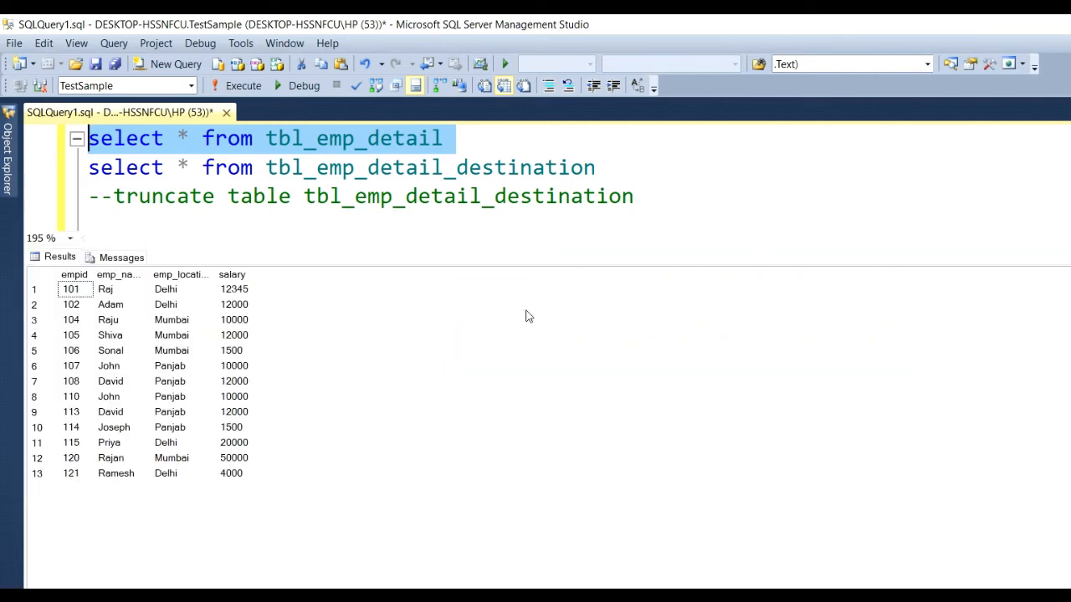
click(89, 462)
drag(92, 473, 233, 475)
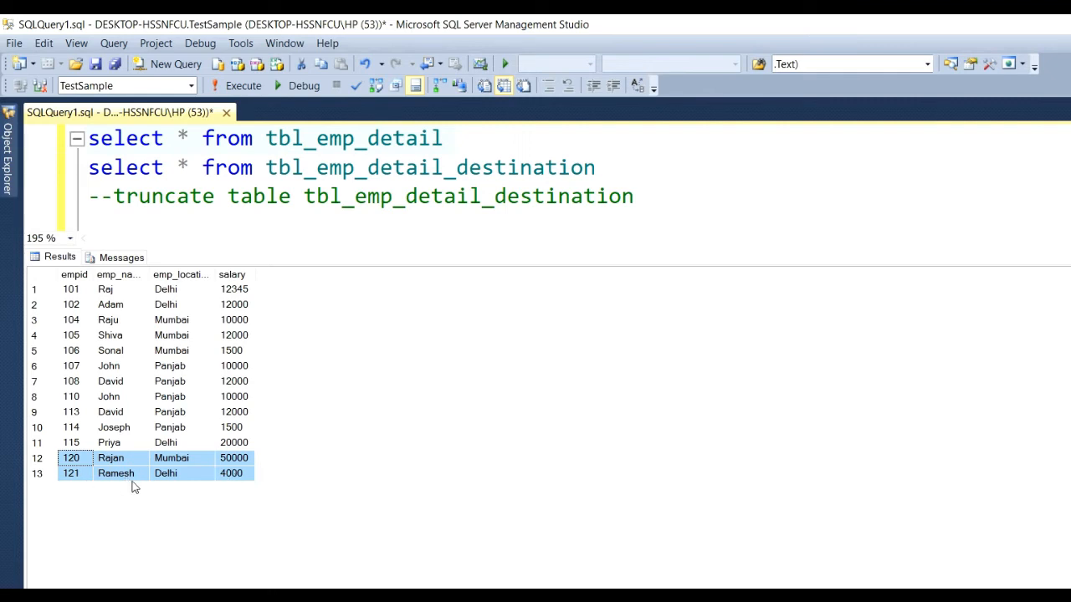
Step: Query tbl_emp_detail_destination and check which employee rows it holds before the package is rerun
drag(596, 168, 31, 169)
key(F5)
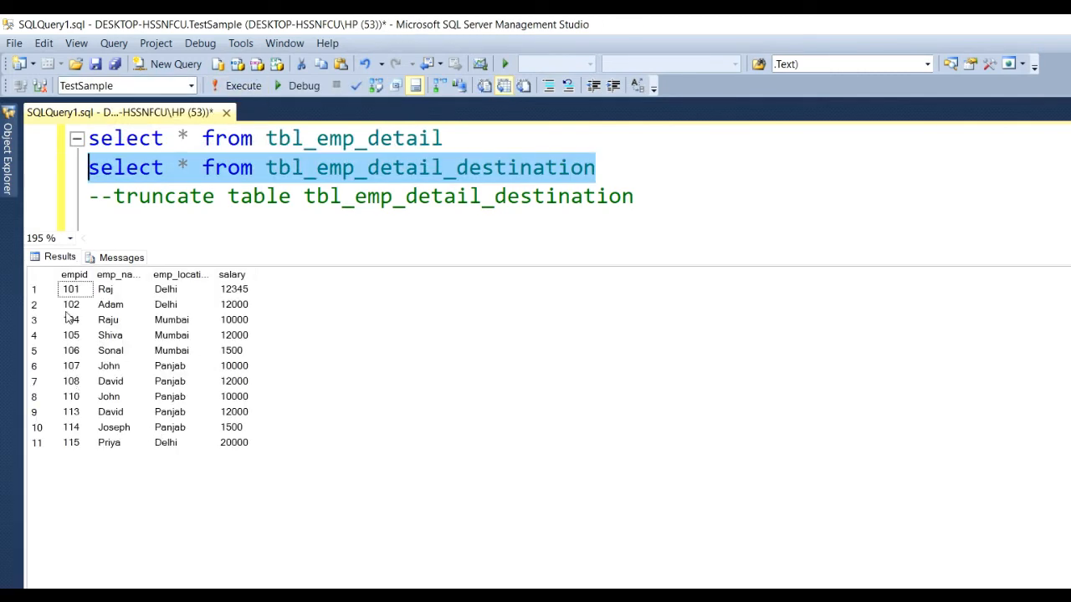
click(77, 448)
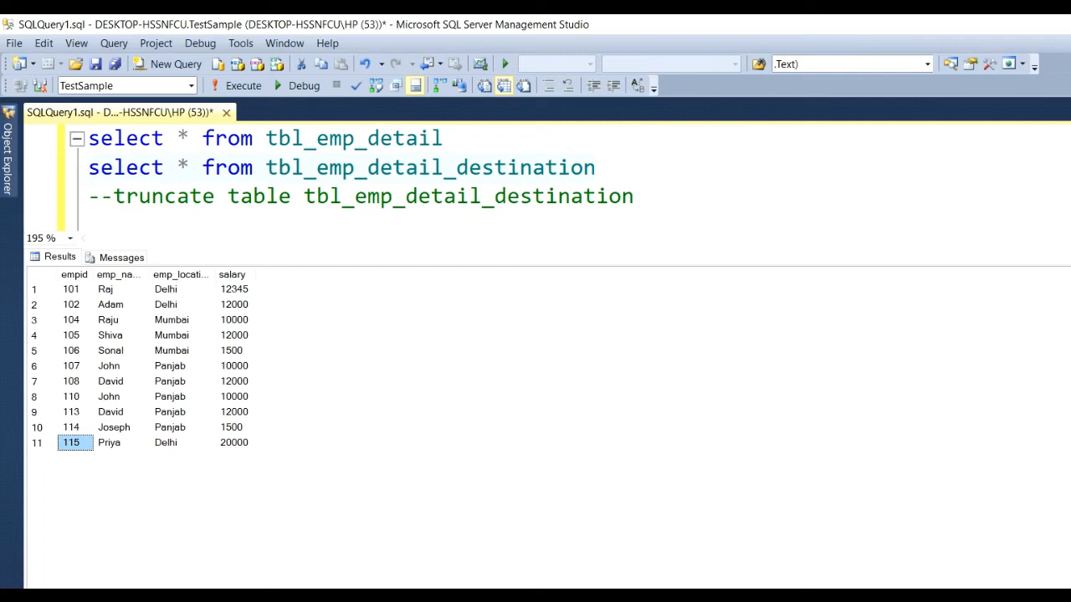
Step: Rerun the package in Visual Studio, and query tbl_emp_detail_destination in SQL Server Management Studio to check the rows for empid 120 and 121
key(alt+Tab)
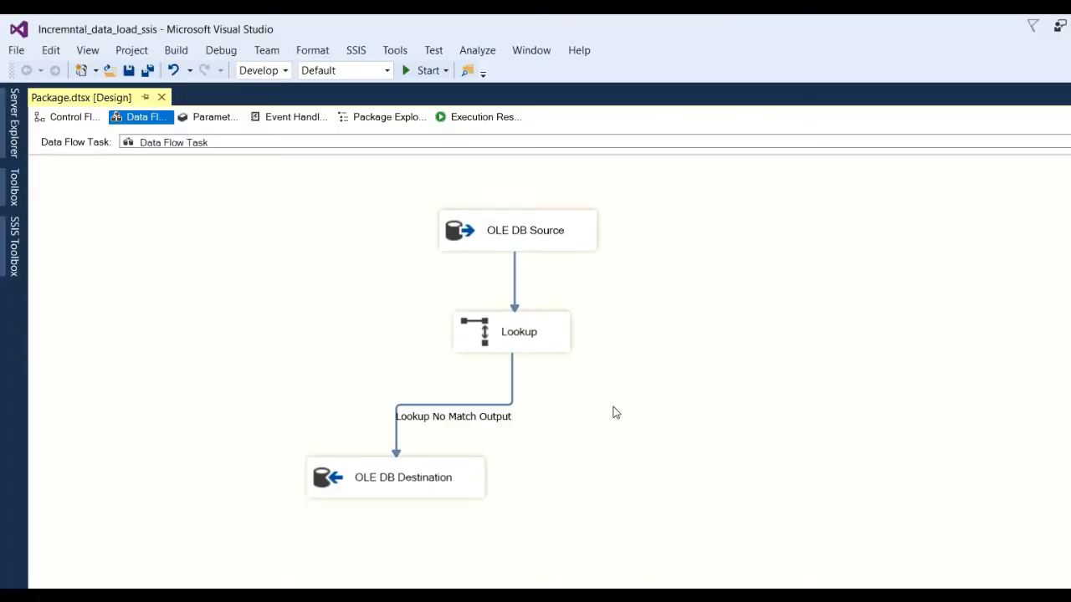
click(421, 75)
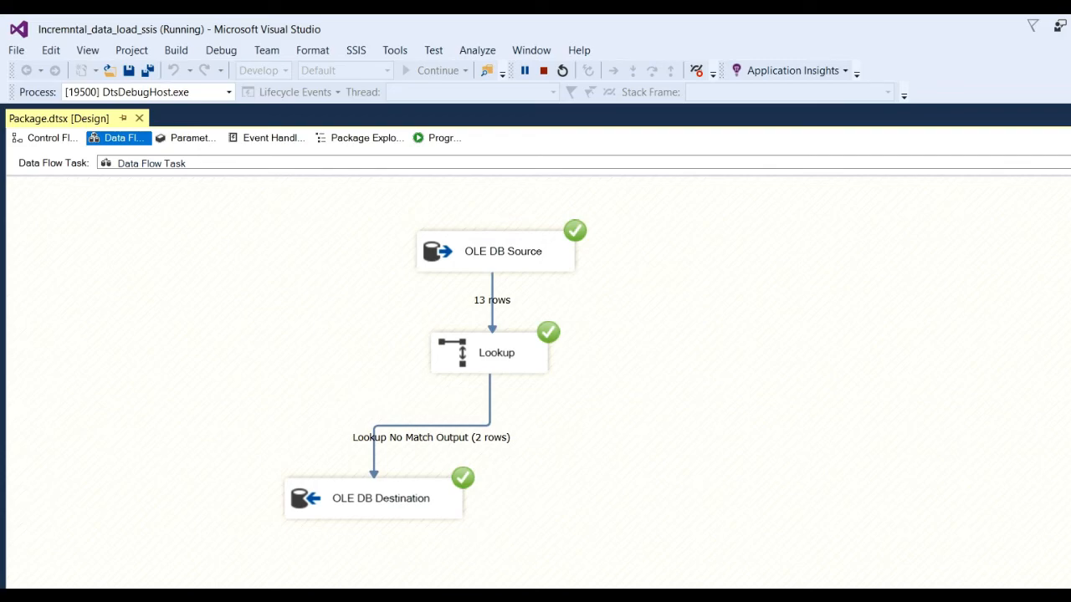
click(562, 596)
click(447, 192)
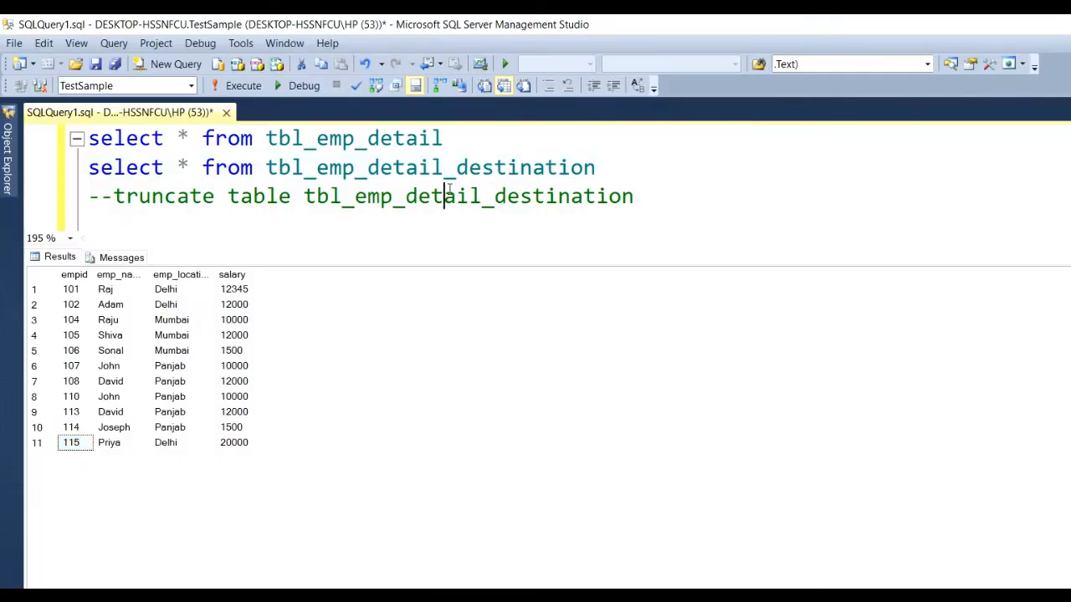
drag(597, 167, 83, 172)
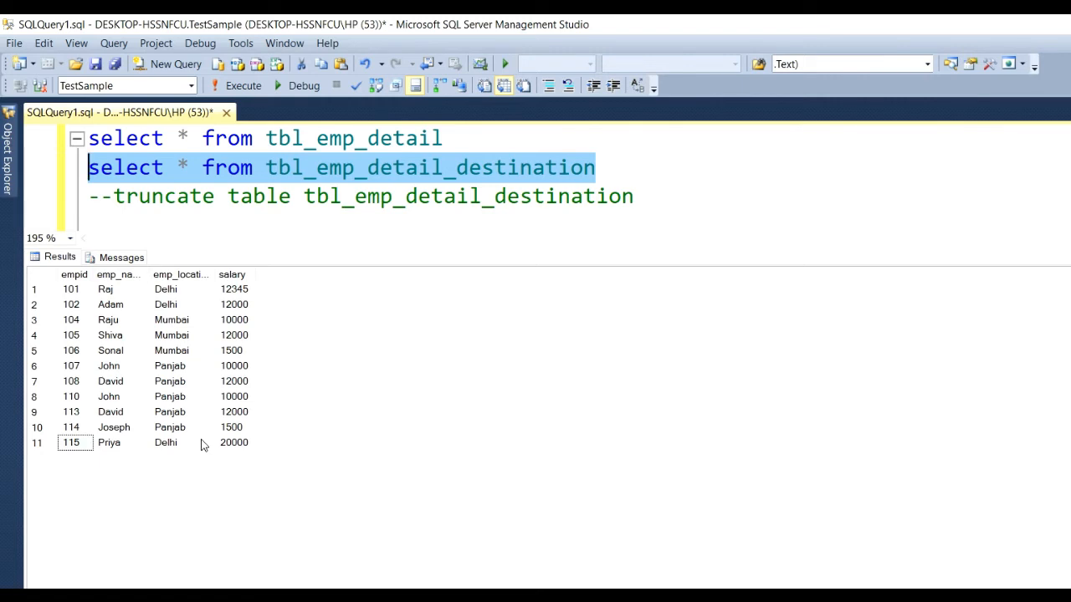
click(242, 87)
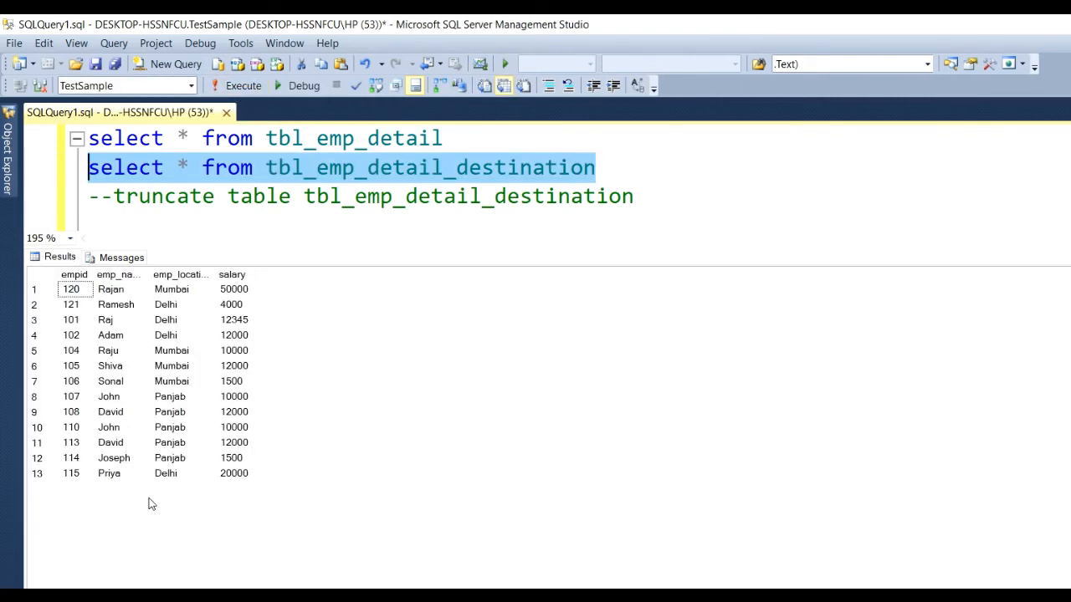
click(80, 293)
click(78, 308)
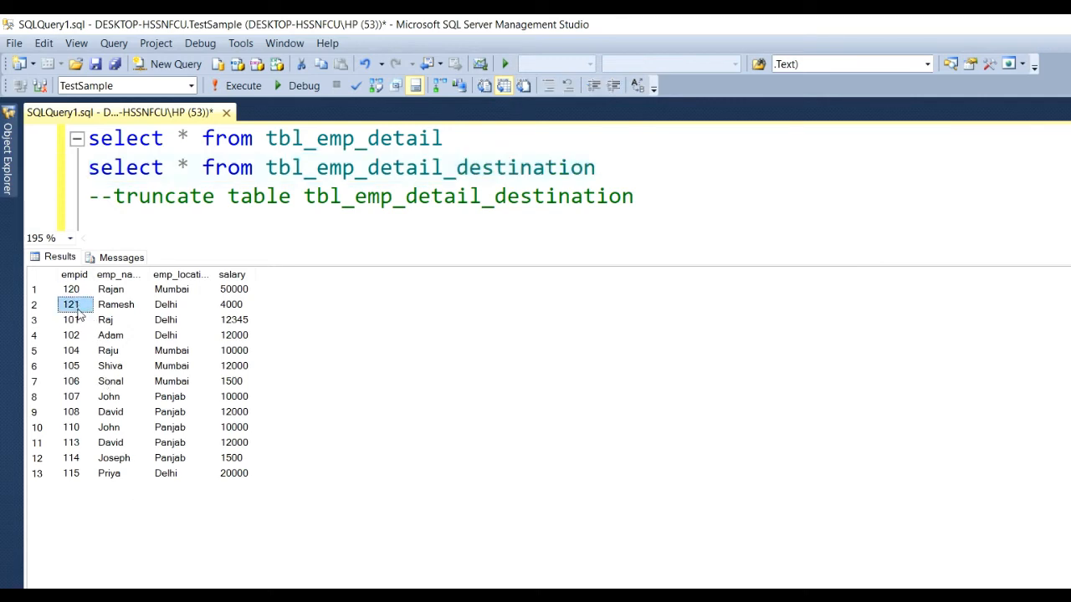
drag(74, 291, 237, 311)
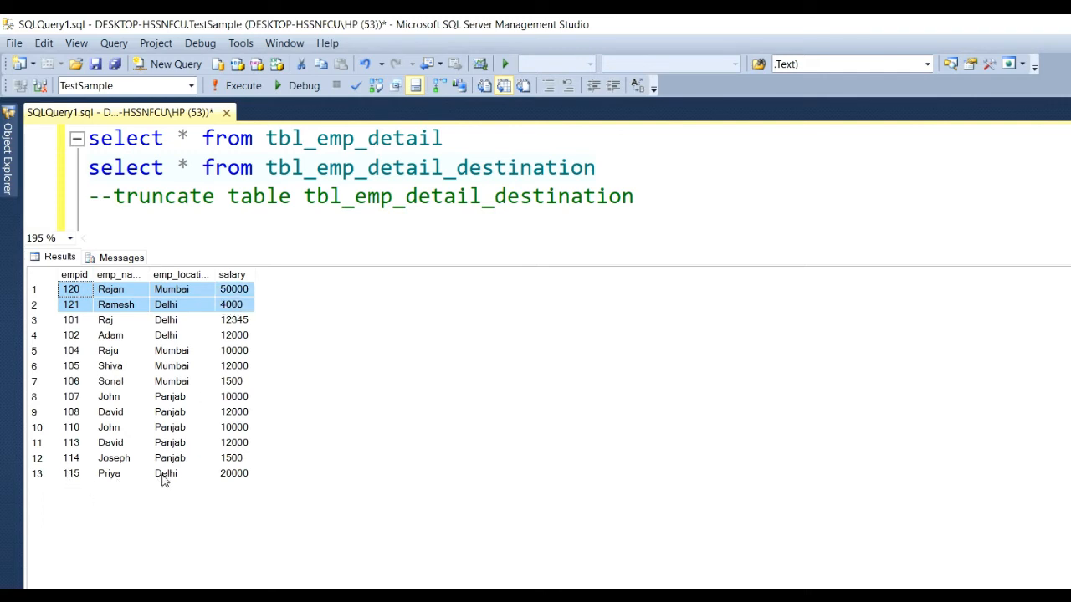
click(186, 428)
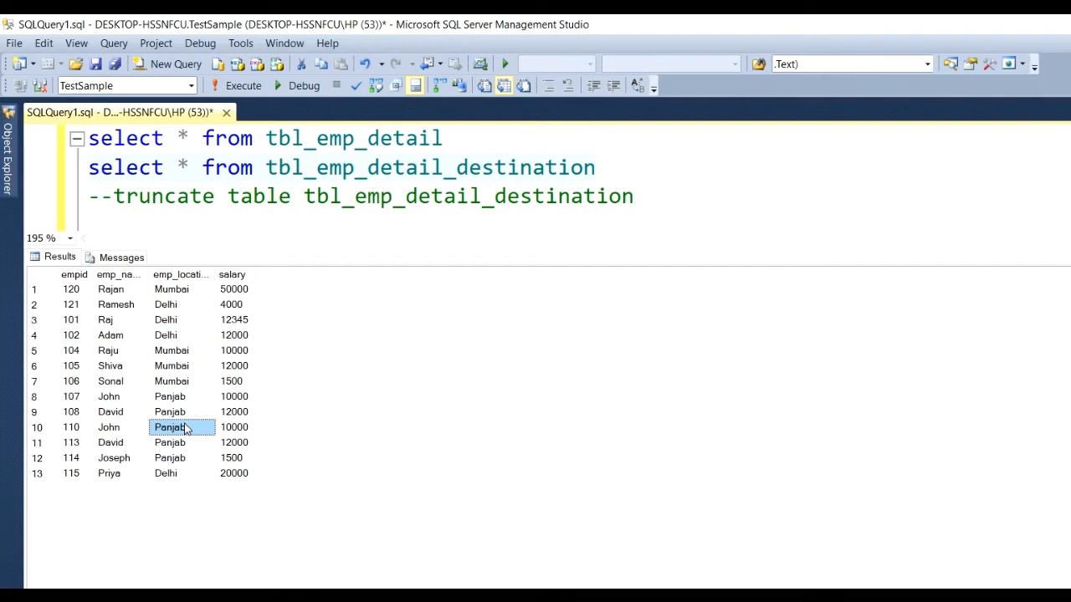
Step: Switch to Visual Studio and stop debugging the Incremntal_data_load_ssis package
click(495, 596)
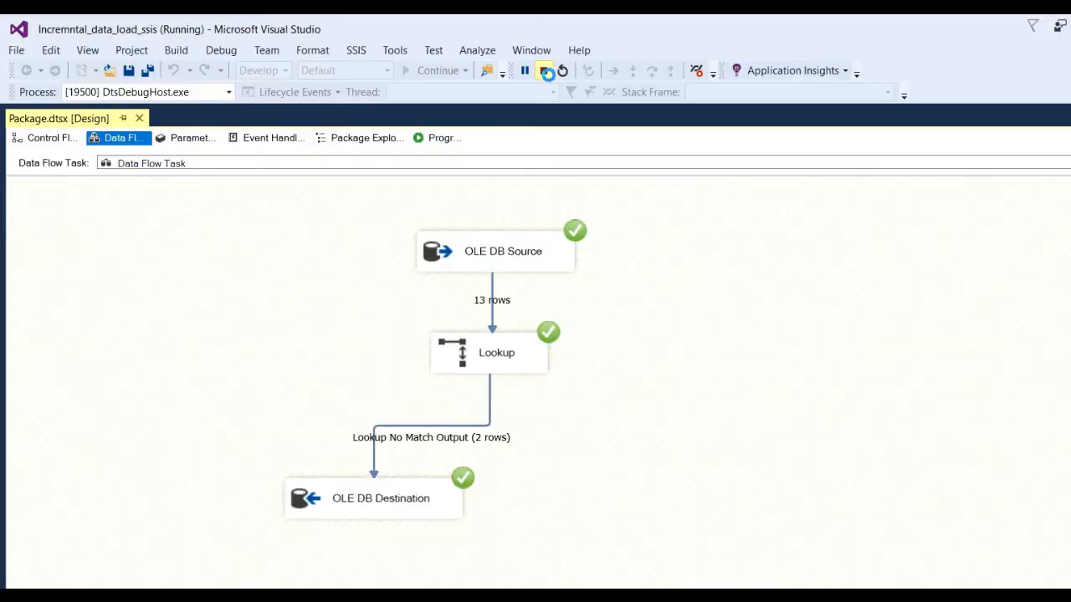
click(546, 72)
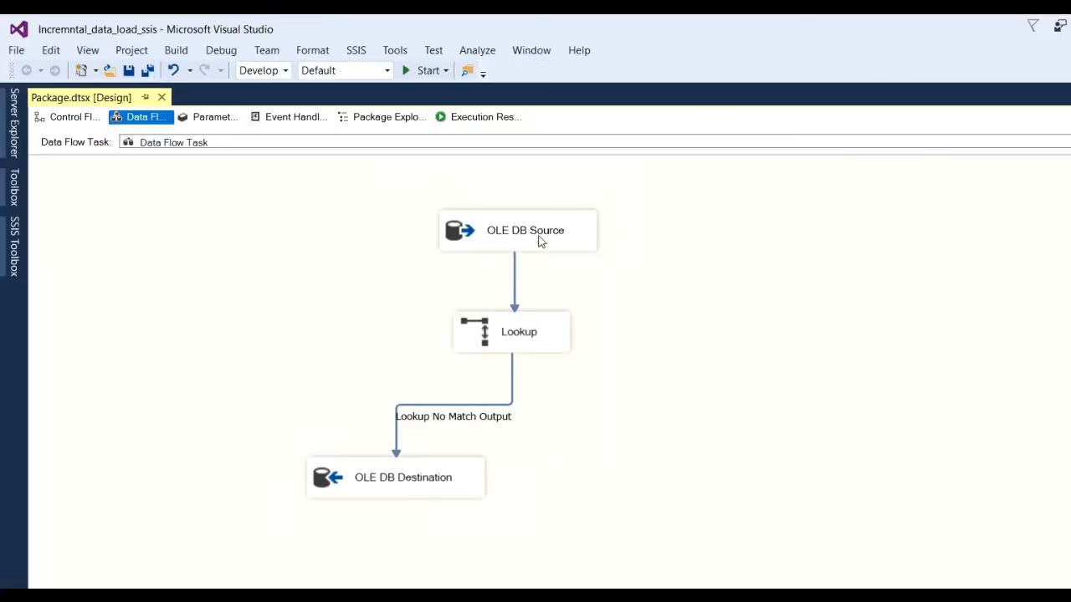
Step: Add an OLE DB Command to the data flow beside the OLE DB Destination and connect the Lookup Match Output to it
click(15, 243)
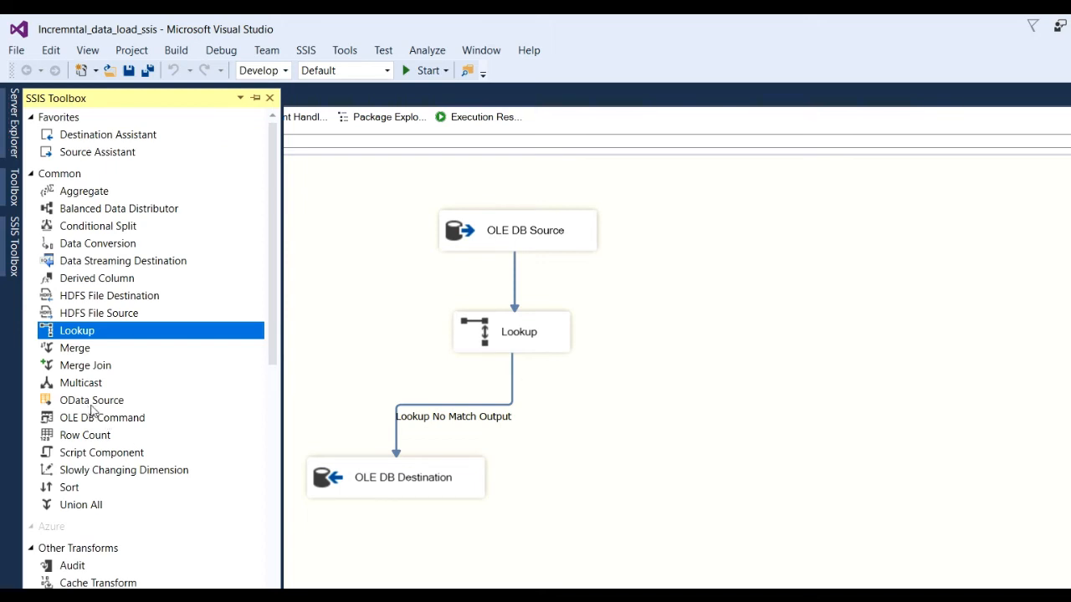
drag(101, 417, 648, 480)
click(543, 334)
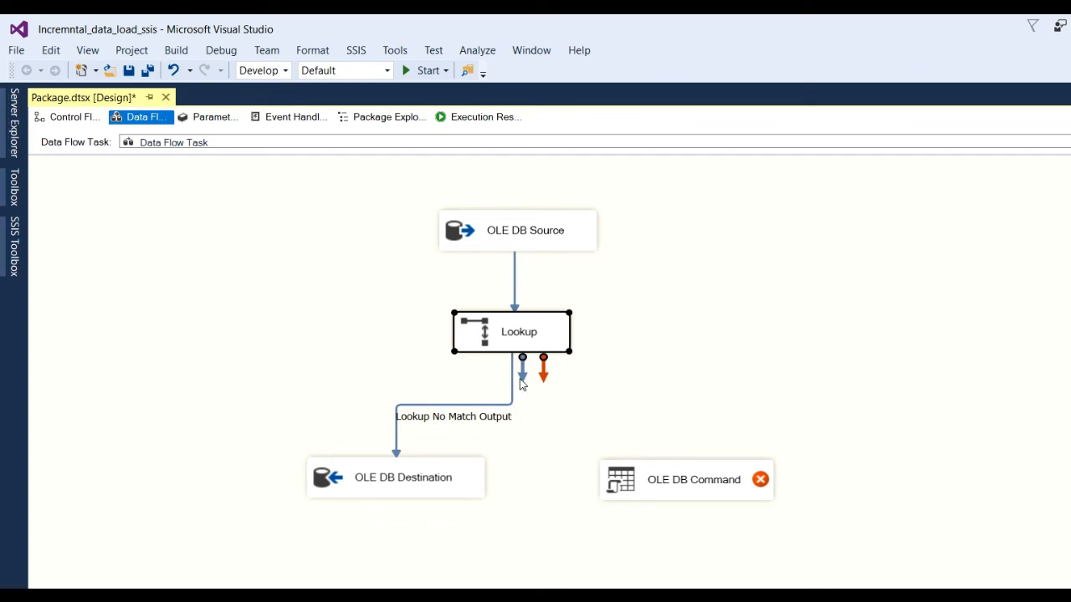
drag(522, 374, 688, 475)
click(780, 426)
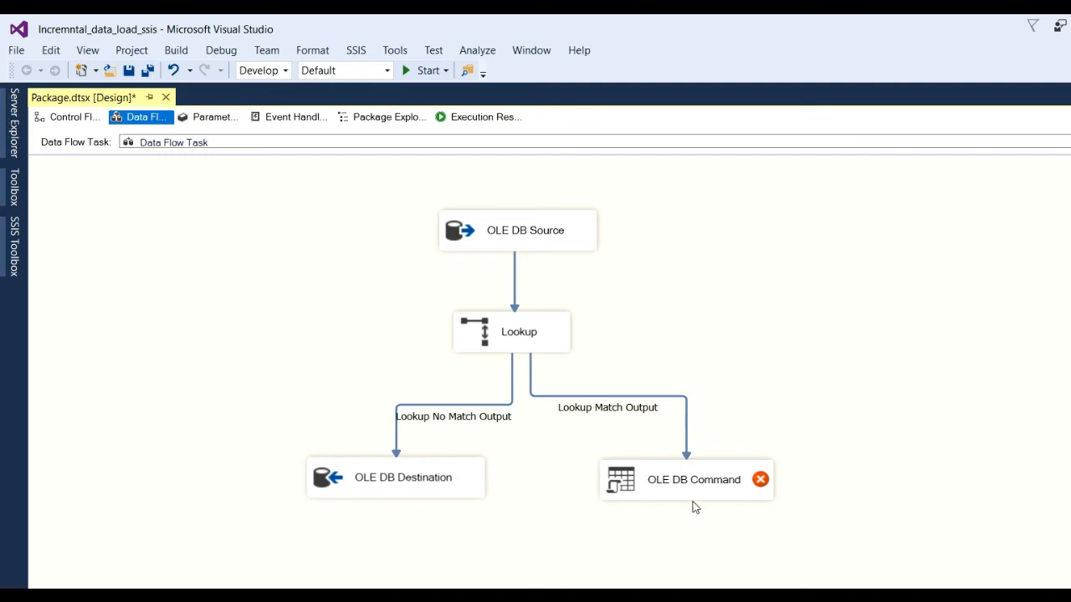
Step: Open the OLE DB Command's advanced editor and assign the existing DESKTOP-HSSNFCU connection manager to OleDbConnection
mouse_move(707, 502)
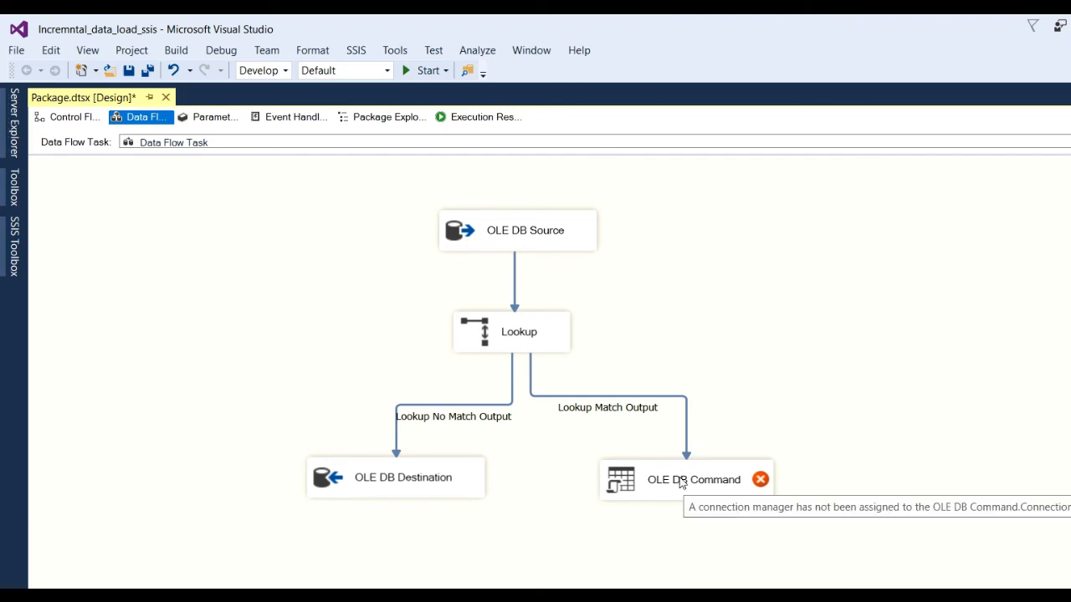
double_click(683, 487)
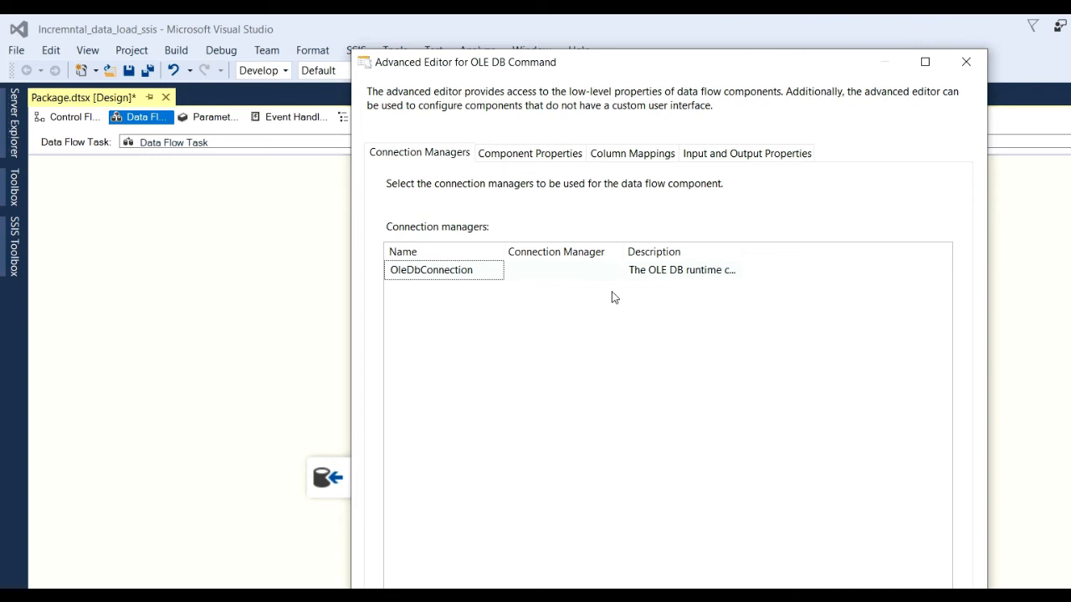
click(598, 270)
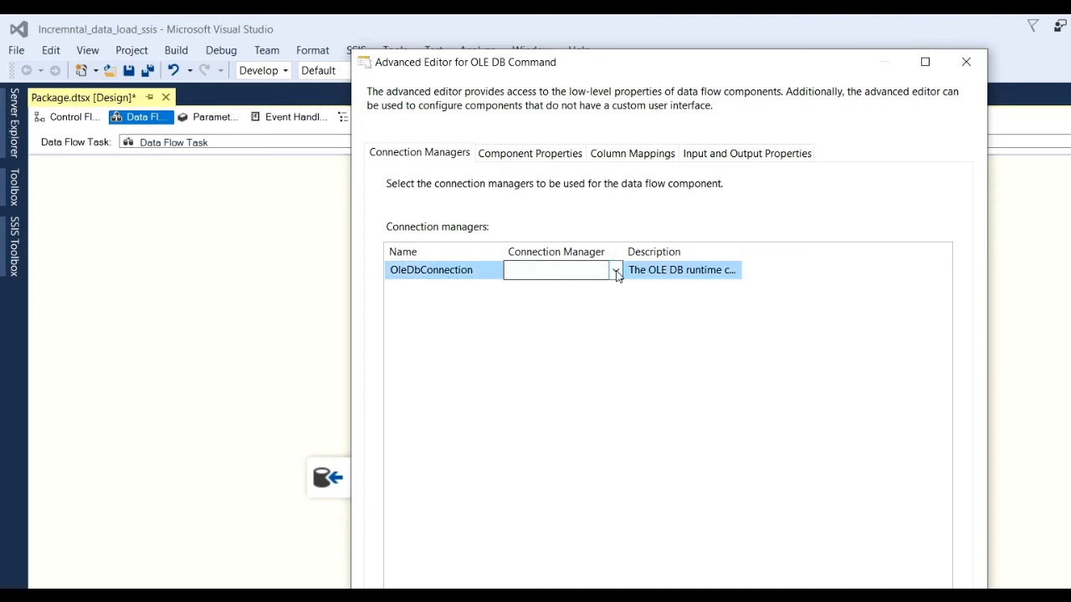
click(616, 270)
click(597, 288)
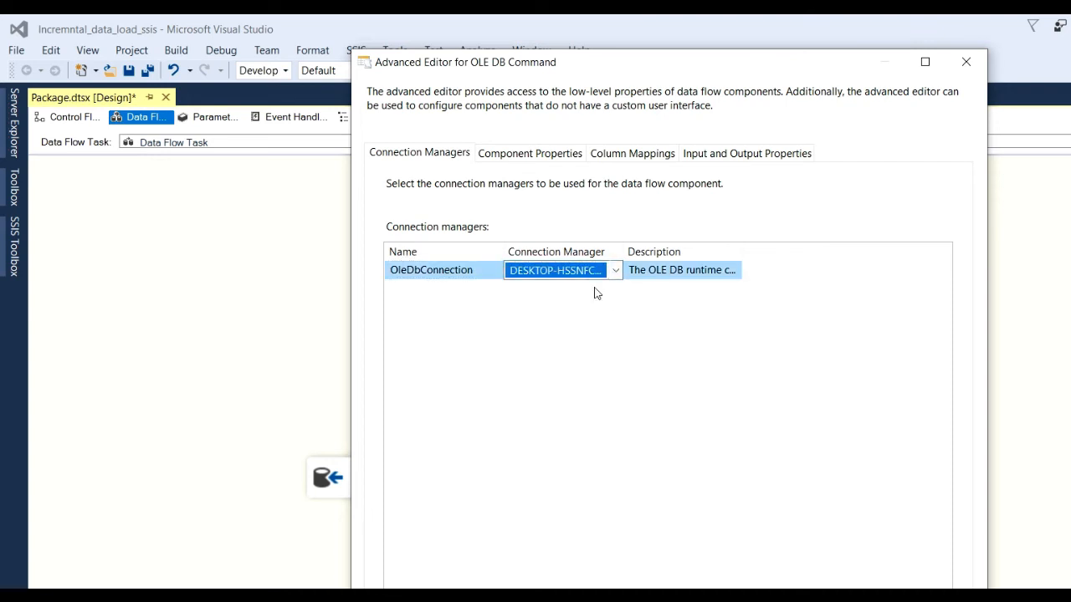
Step: Open the OLE DB Command's SqlCommand property in the String Value Editor
click(540, 153)
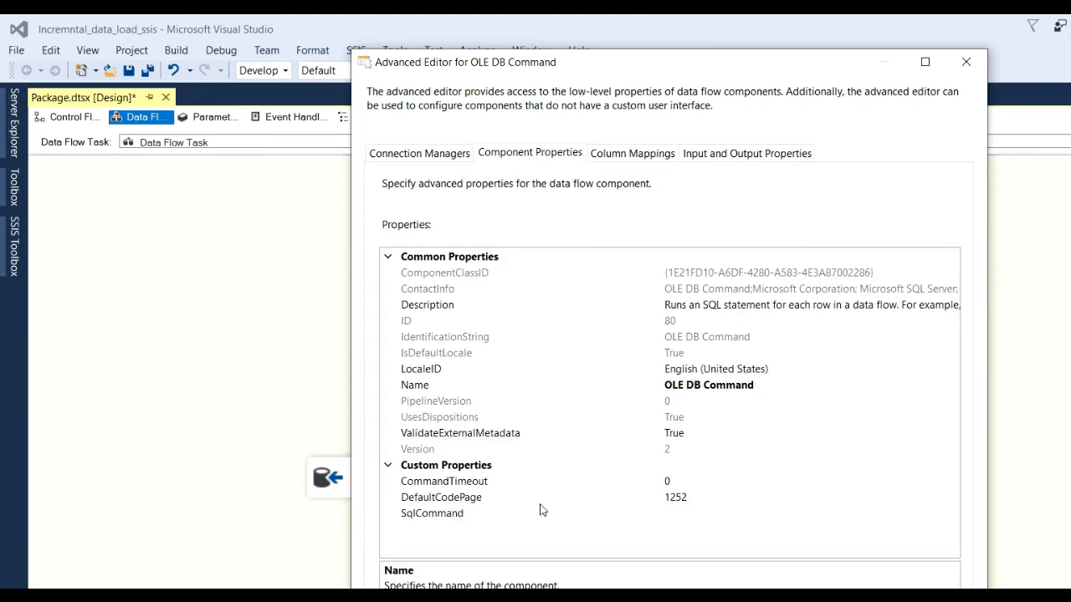
click(491, 519)
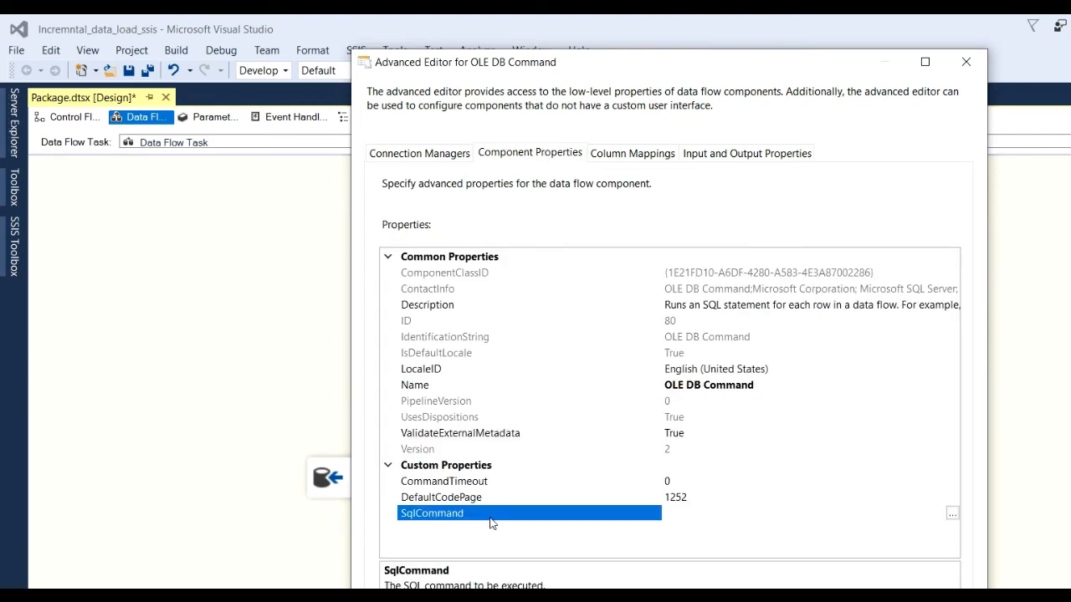
click(953, 513)
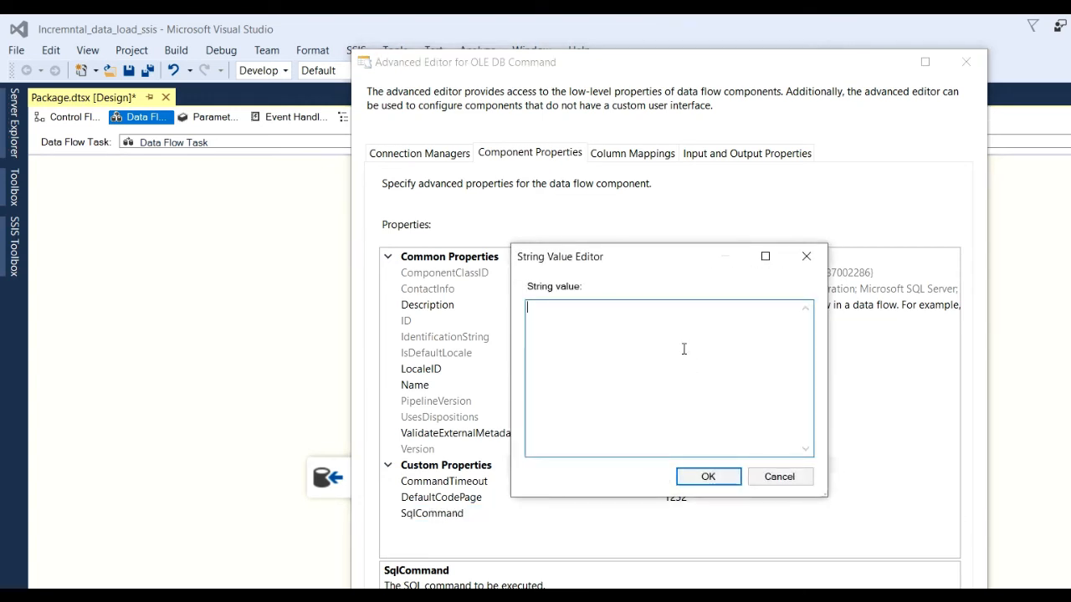
Step: Switch to SQL Server Management Studio and start an update statement on tbl_emp_detail_destination below the truncate comment
key(alt+Tab)
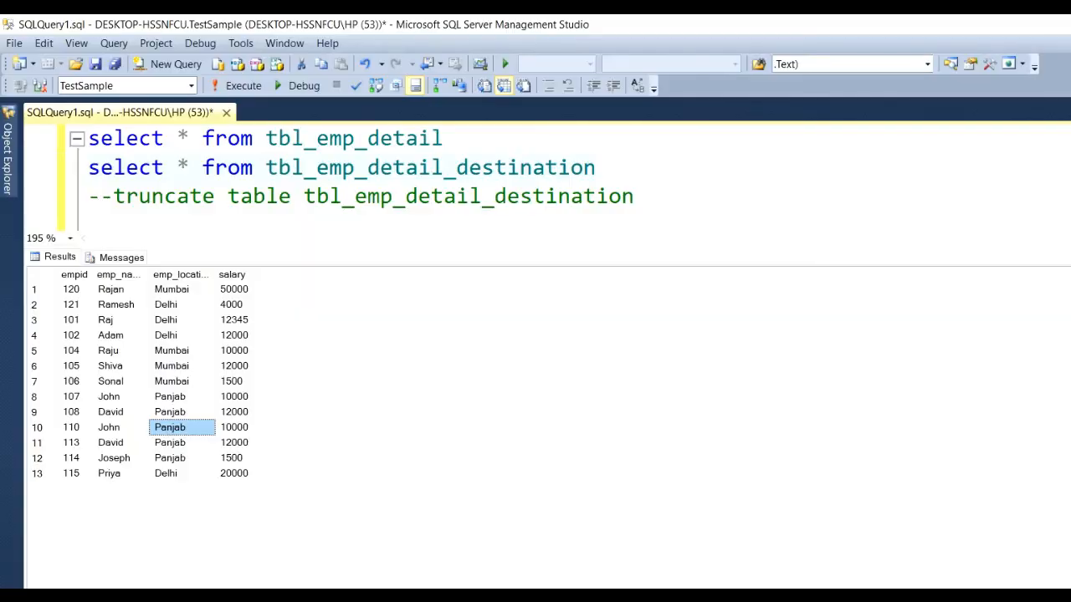
click(665, 182)
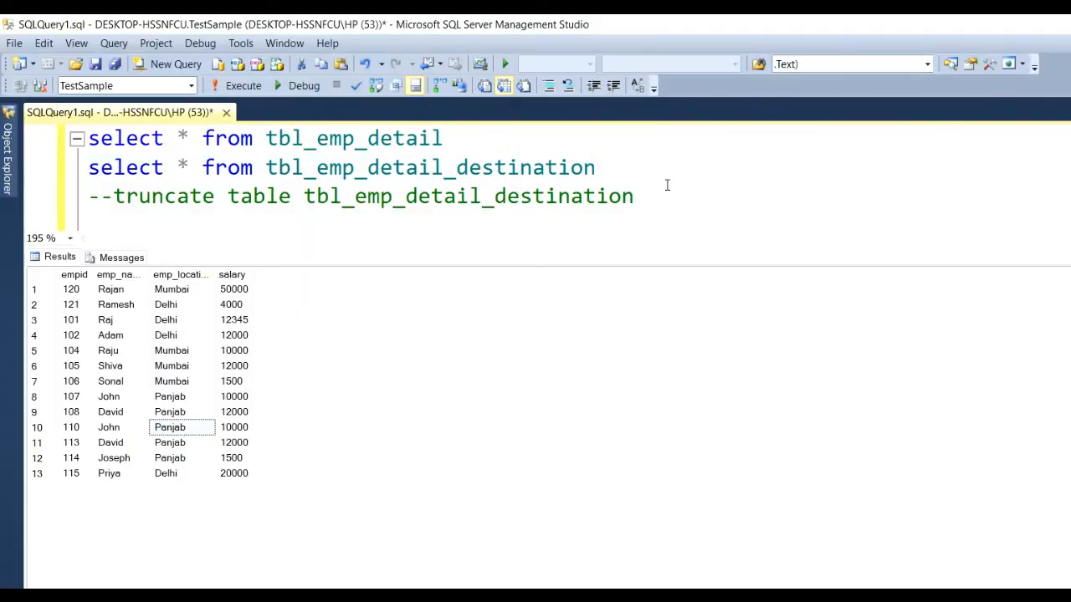
key(Return)
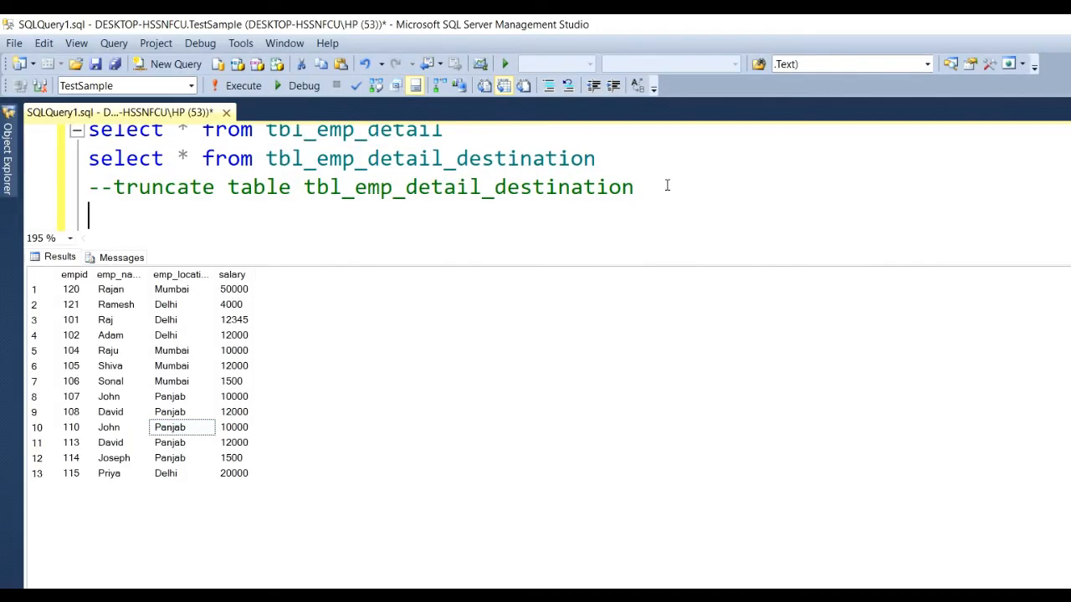
text(update)
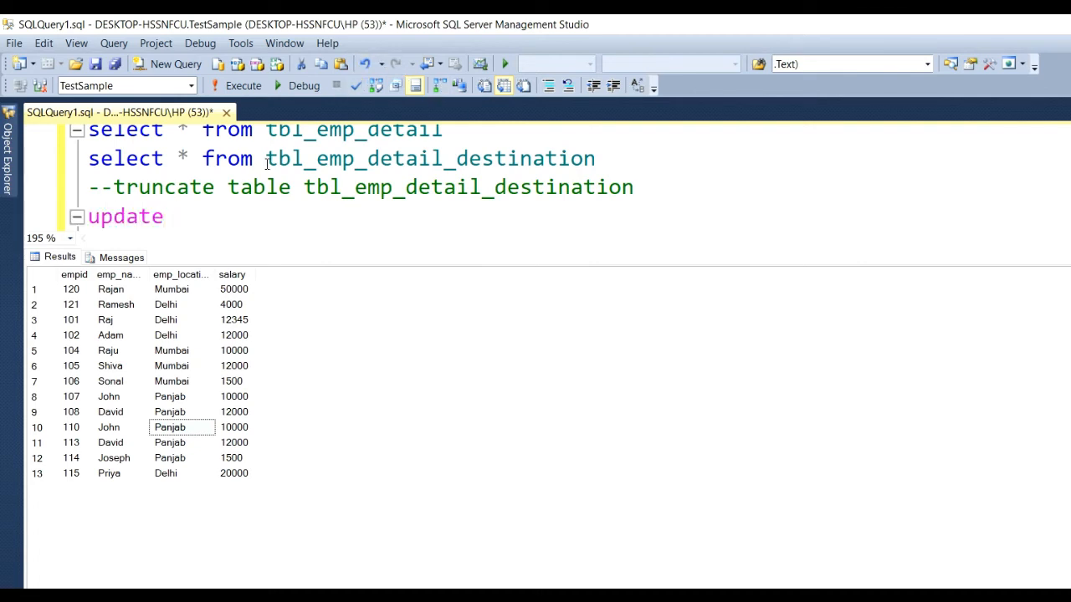
drag(266, 158, 596, 159)
key(ctrl+c)
click(293, 202)
key(ctrl+v)
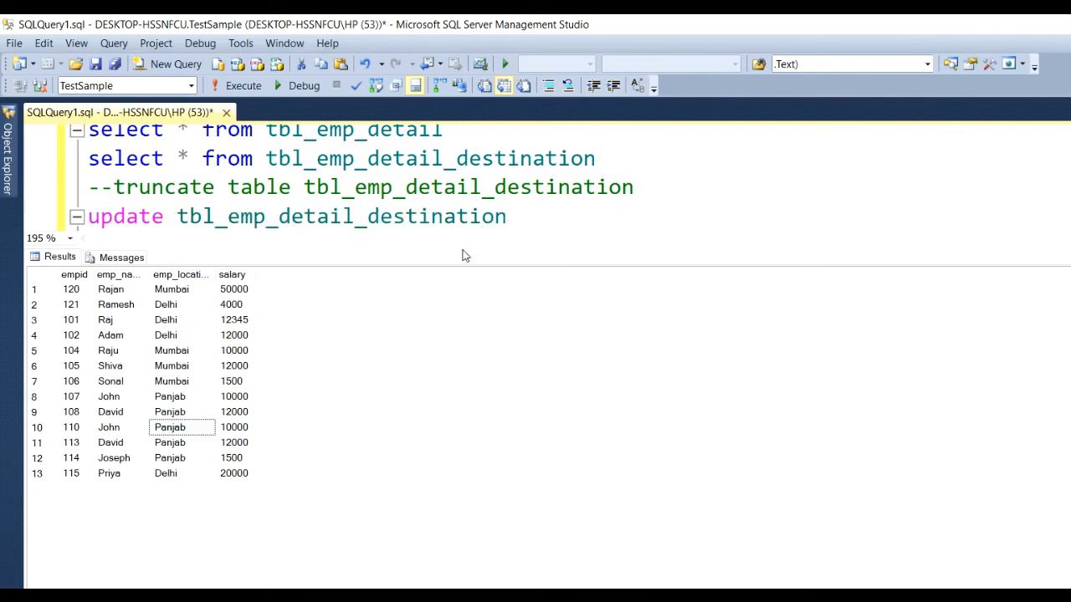
Step: Enlarge the query area and delete the two insert statements for tbl_emp_detail
drag(468, 247, 496, 457)
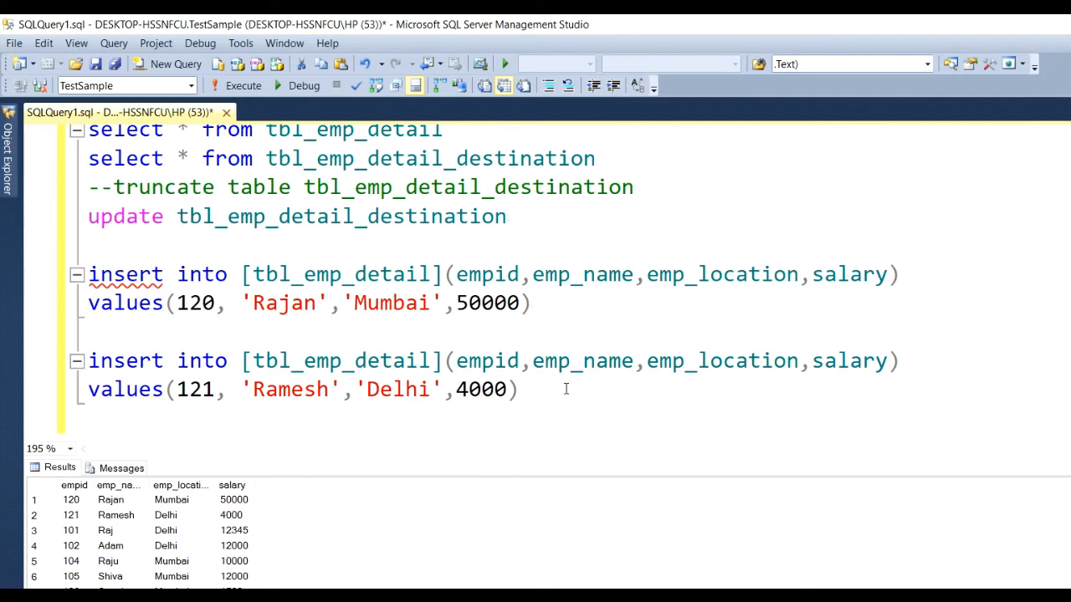
drag(555, 389, 44, 279)
key(Delete)
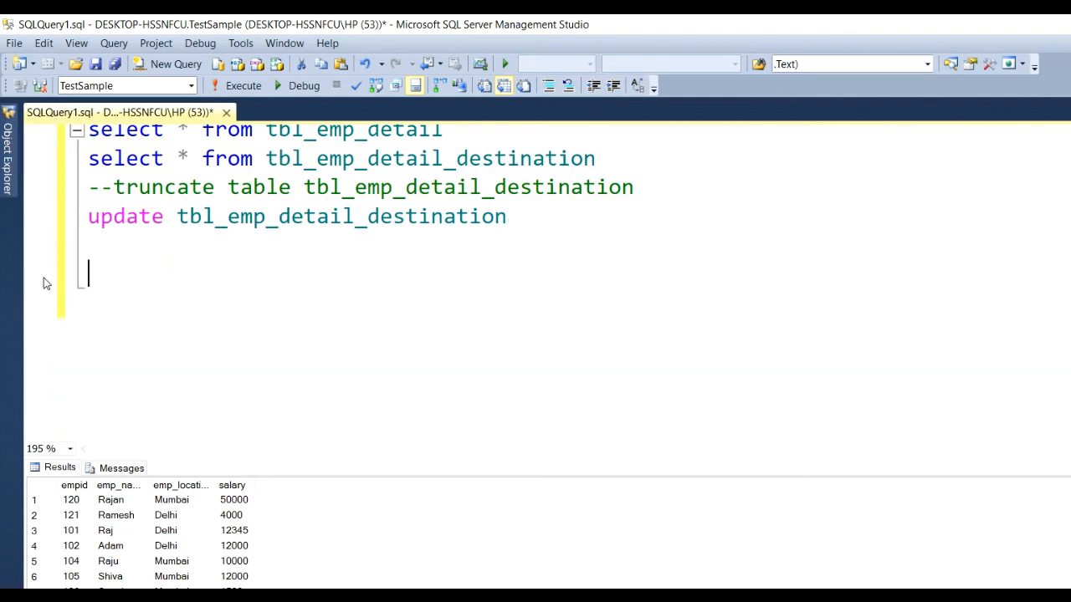
Step: Add set to the update statement, followed by the column names empid, emp_name, emp_location and salary copied from the results without row data
click(542, 215)
text(set)
drag(84, 499, 255, 499)
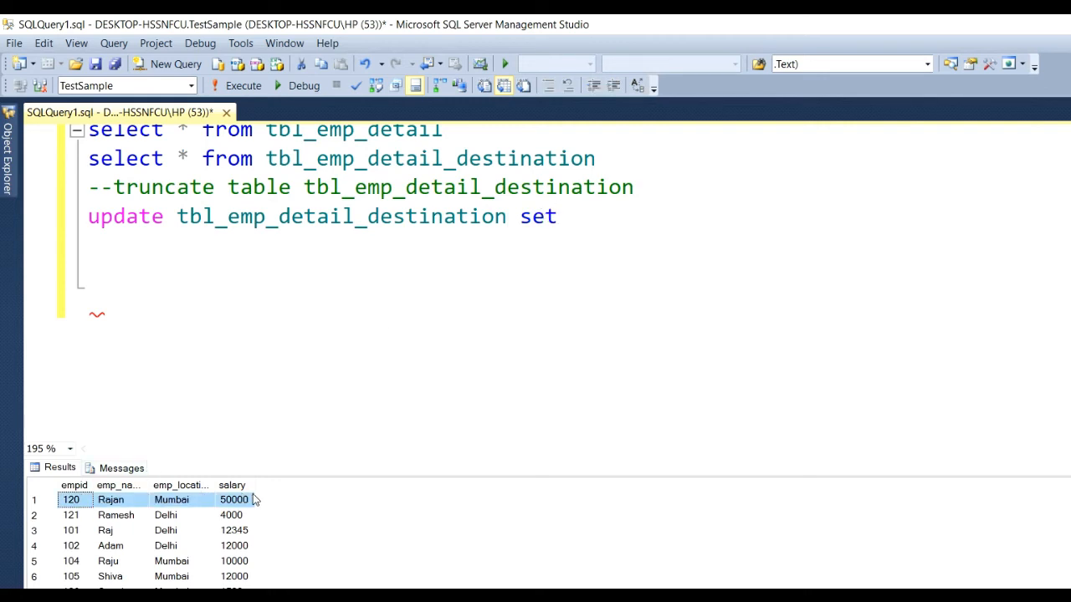
right_click(255, 500)
click(335, 529)
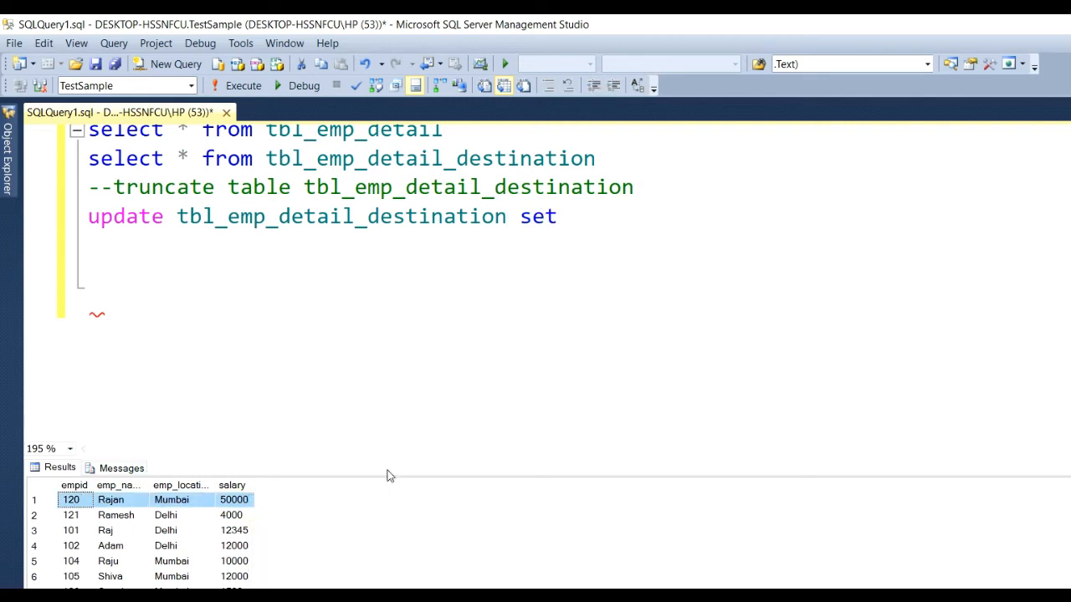
click(615, 239)
text(empid	emp_name	emp_location	salary 120	Rajan	Mumbai	50000)
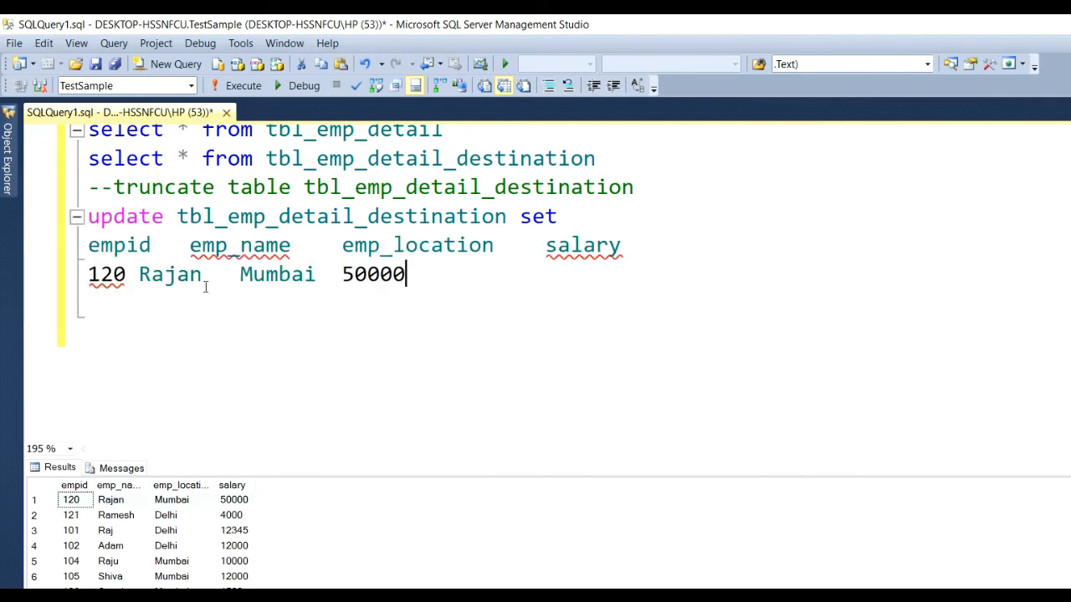
drag(433, 279, 87, 280)
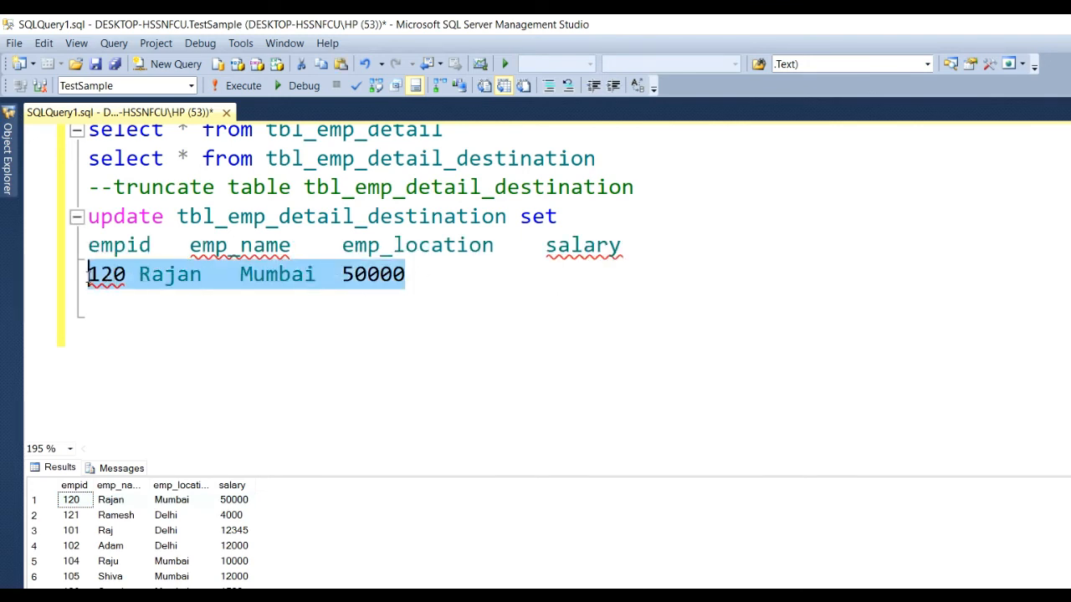
key(BackSpace)
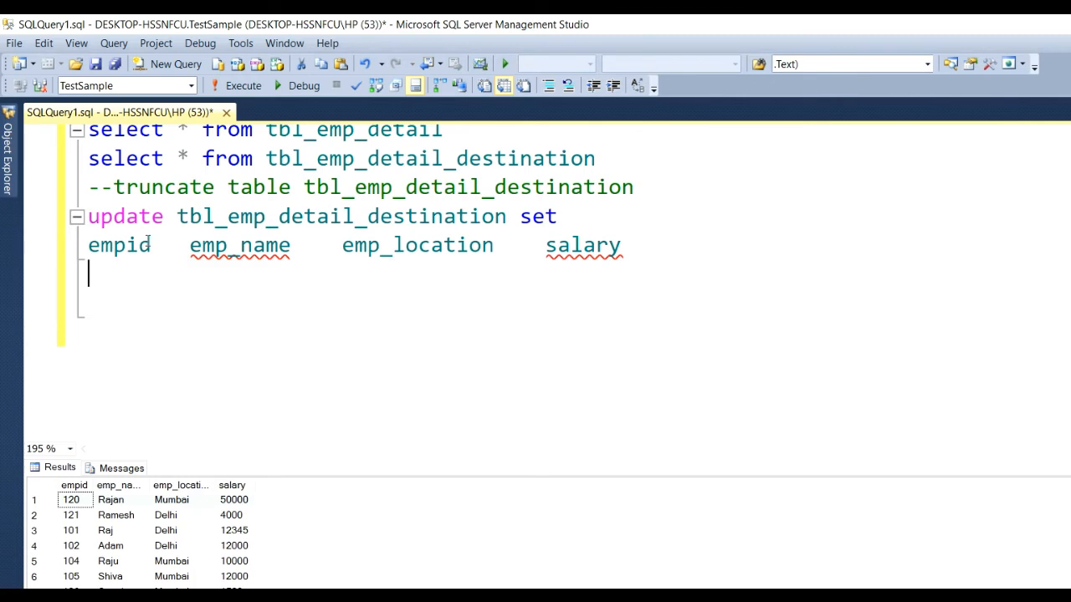
Step: Parameterize the first two columns of the set clause as empid=?,emp_name=?, and remove the gaps between them
click(154, 244)
text(=)
key(shift+Right)
text(?)
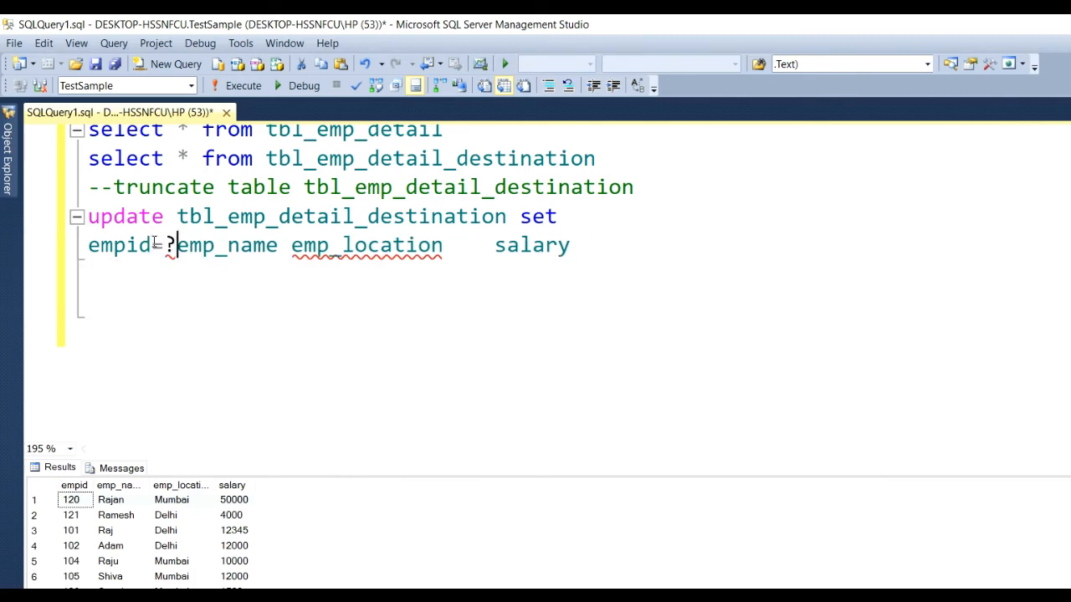
text(,)
click(293, 246)
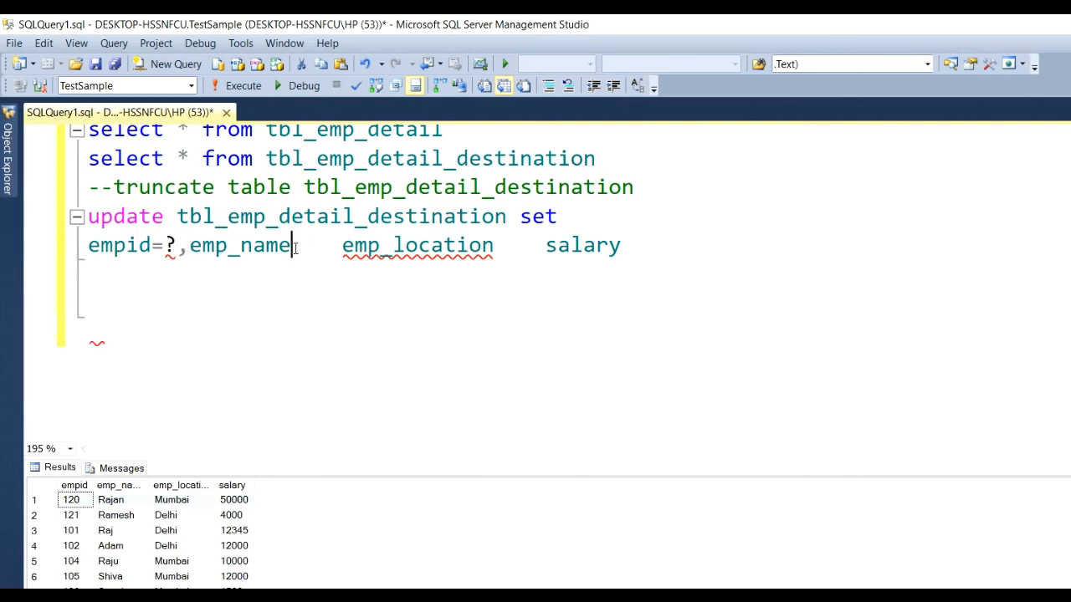
text(=?,)
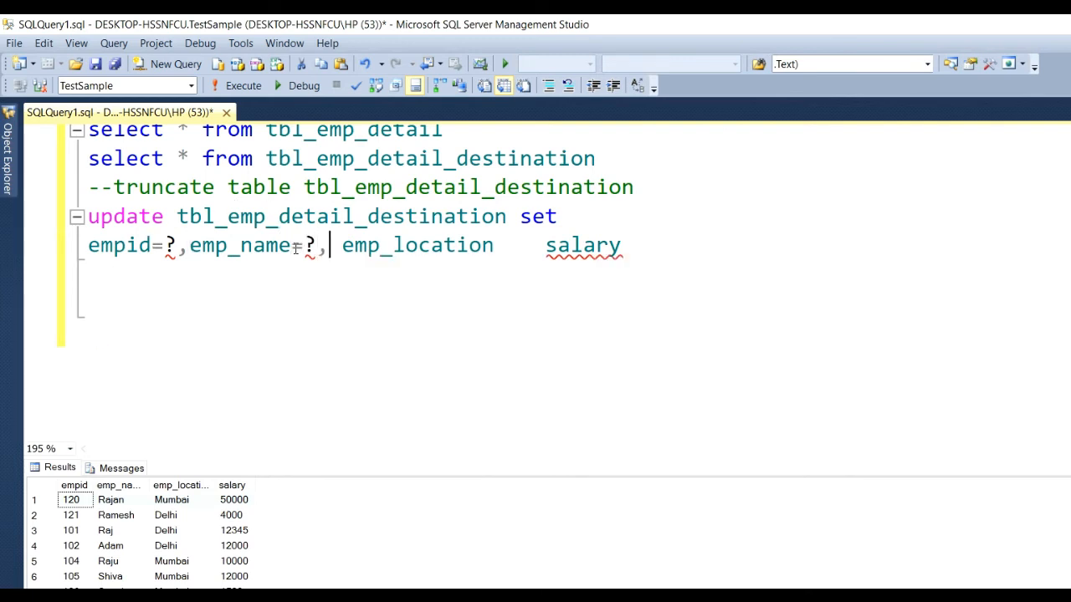
key(Delete)
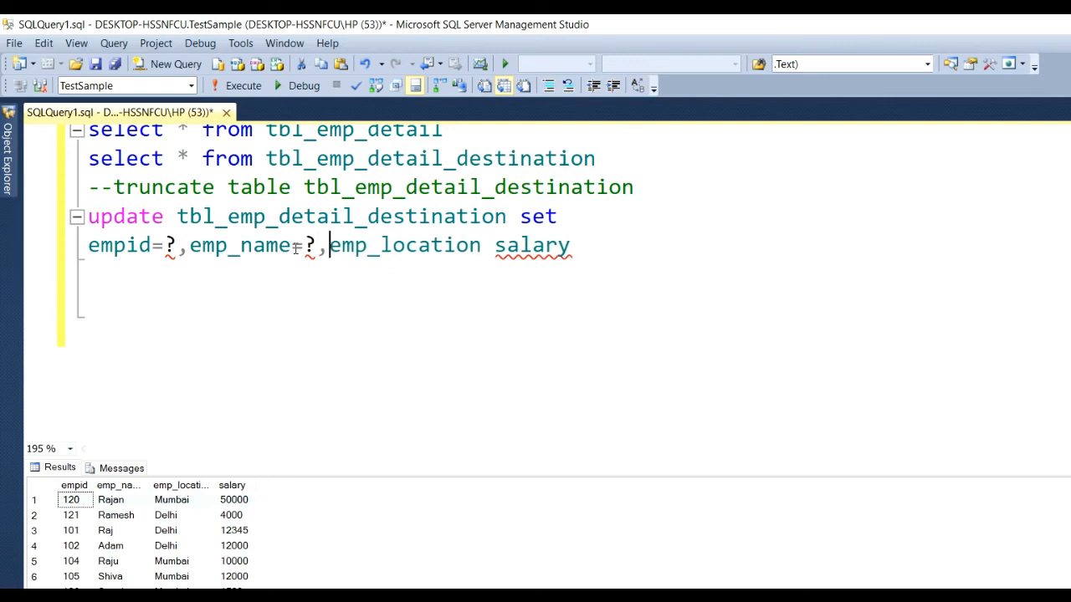
Step: Complete the set clause with emp_location=?,salary=? for the last two columns
click(484, 245)
text(=?)
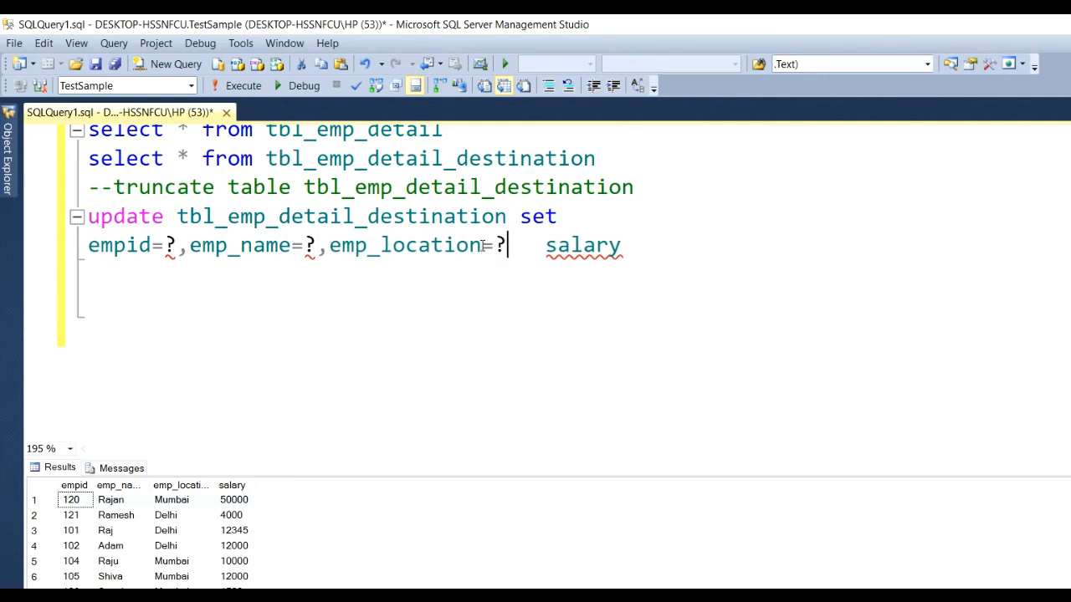
key(Delete)
text(,)
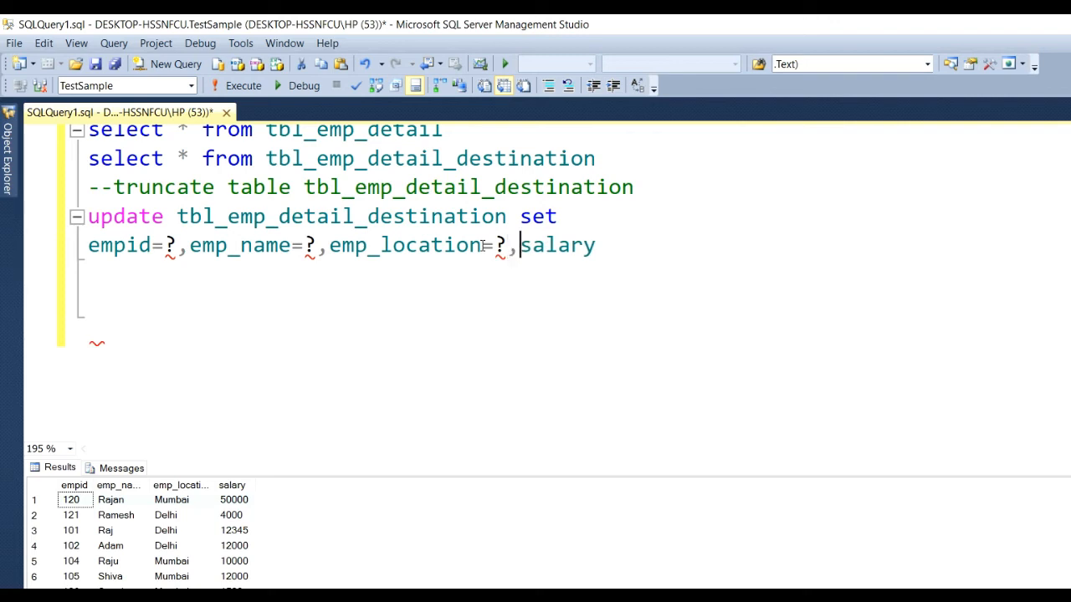
click(601, 245)
text(=?)
Step: Add the condition where empid=? on a new line of the update statement
drag(644, 251, 602, 216)
click(537, 278)
click(669, 246)
key(Return)
text(whe)
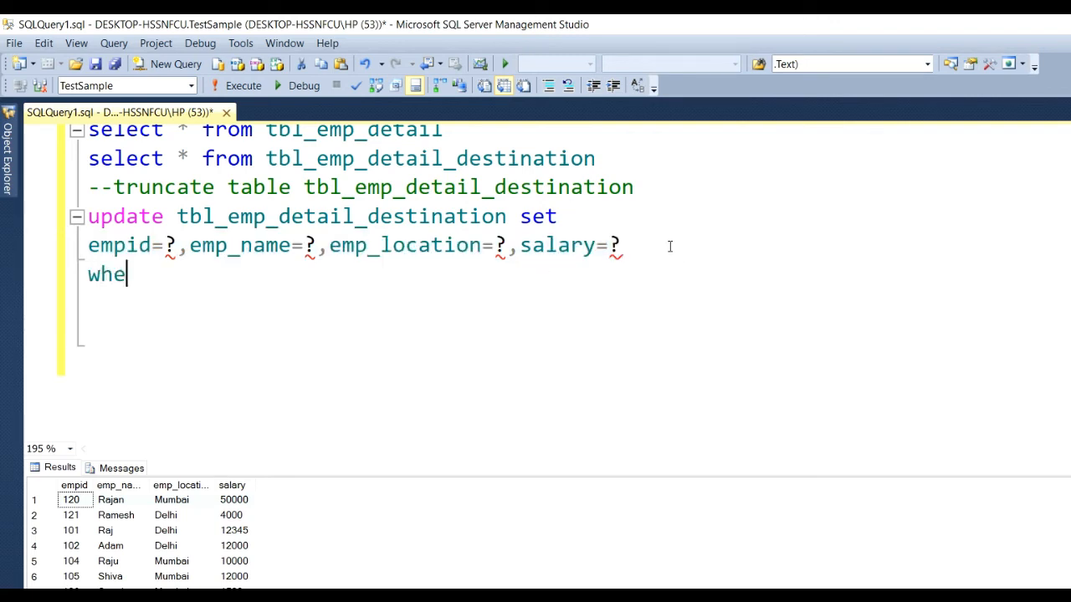
text(re empi=)
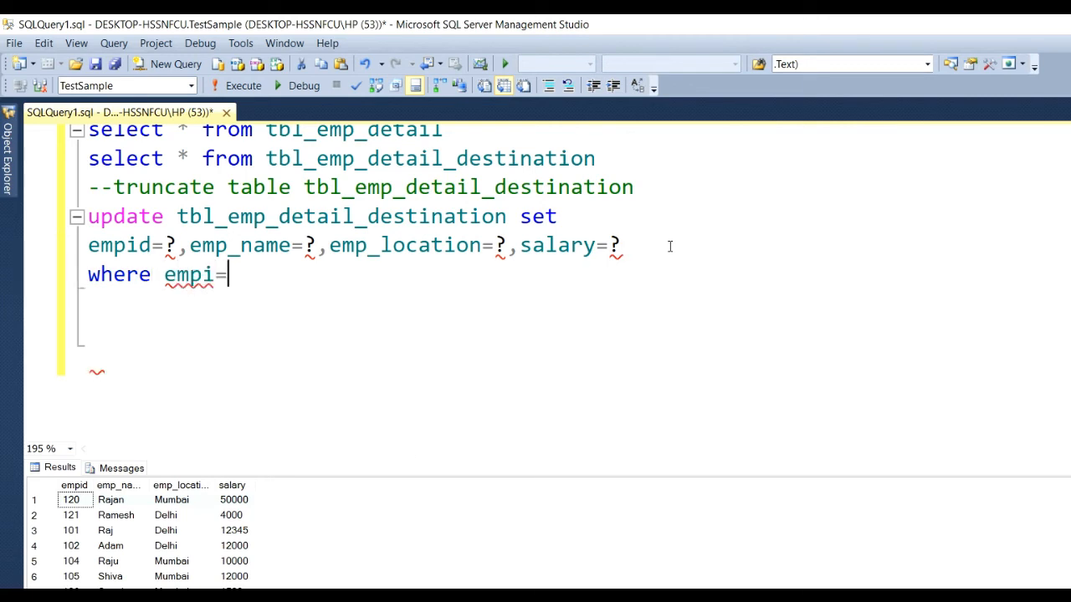
key(BackSpace)
text(d=?)
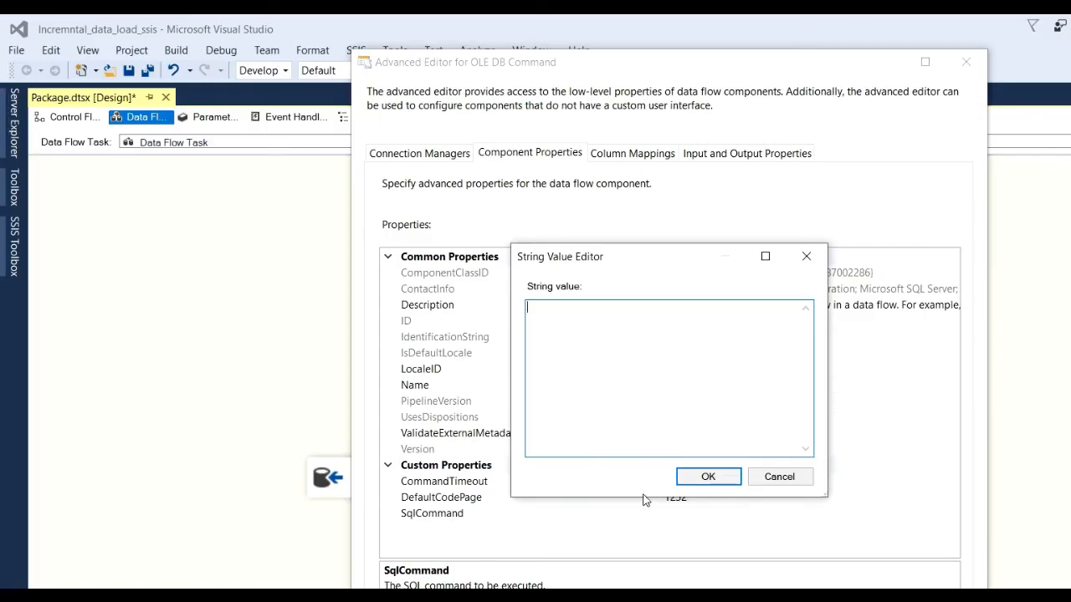
Step: Switch to Visual Studio, cancel the SqlCommand String Value Editor, and reposition the advanced editor to show more of it
click(805, 477)
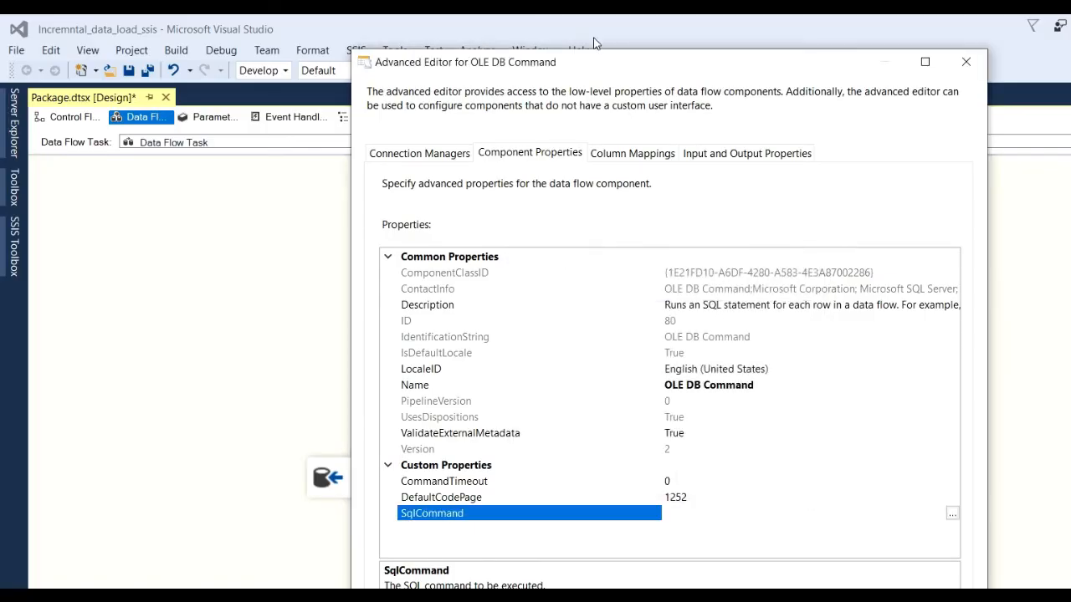
drag(593, 67, 544, 30)
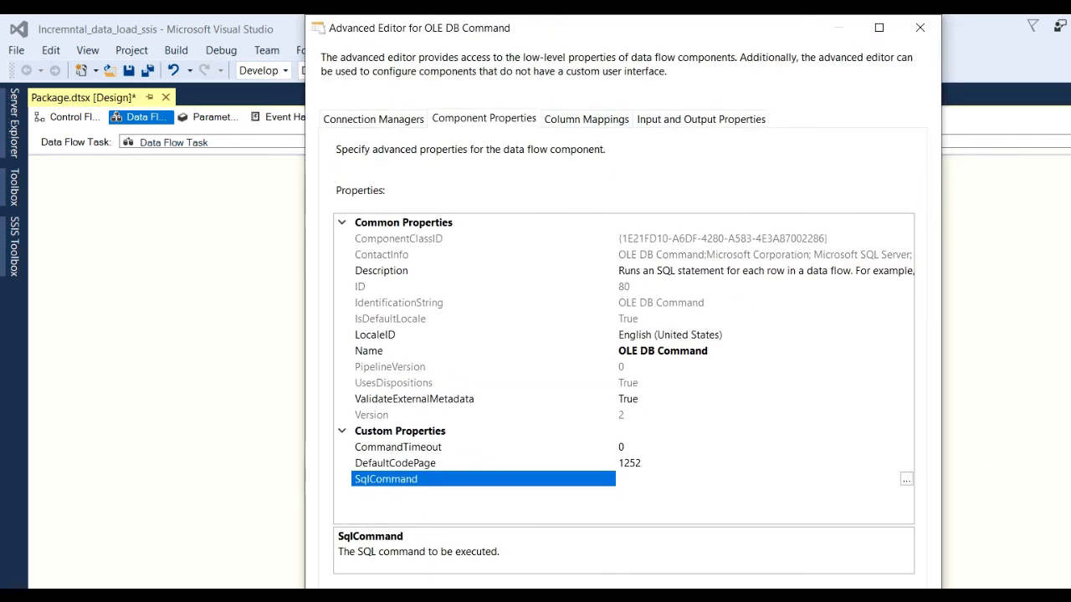
Step: Switch to SQL Server Management Studio and remove empid=?, from the set clause of the update statement
key(alt+Tab)
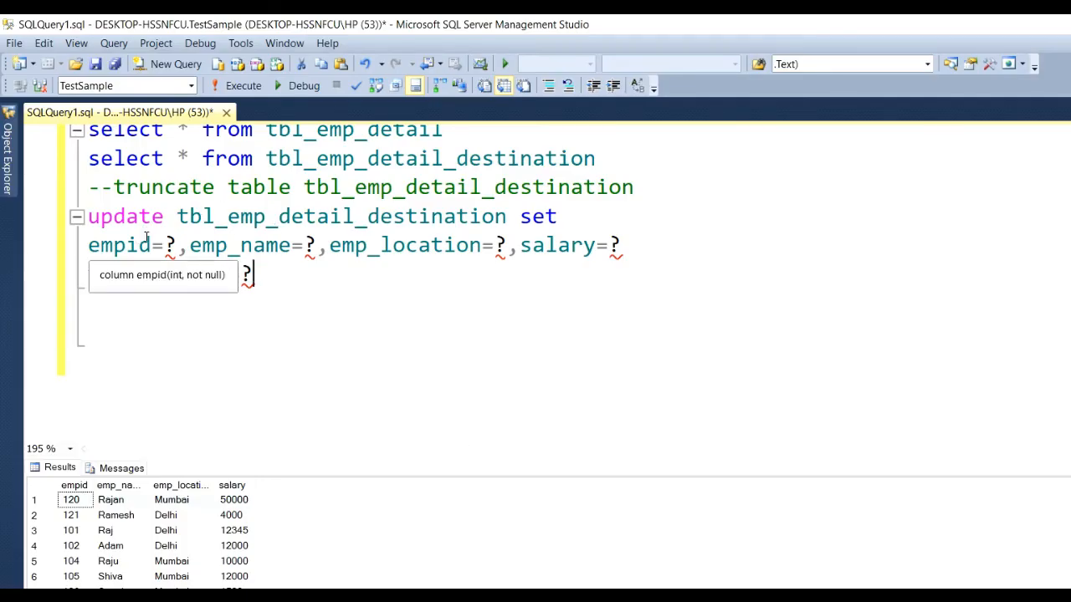
double_click(256, 218)
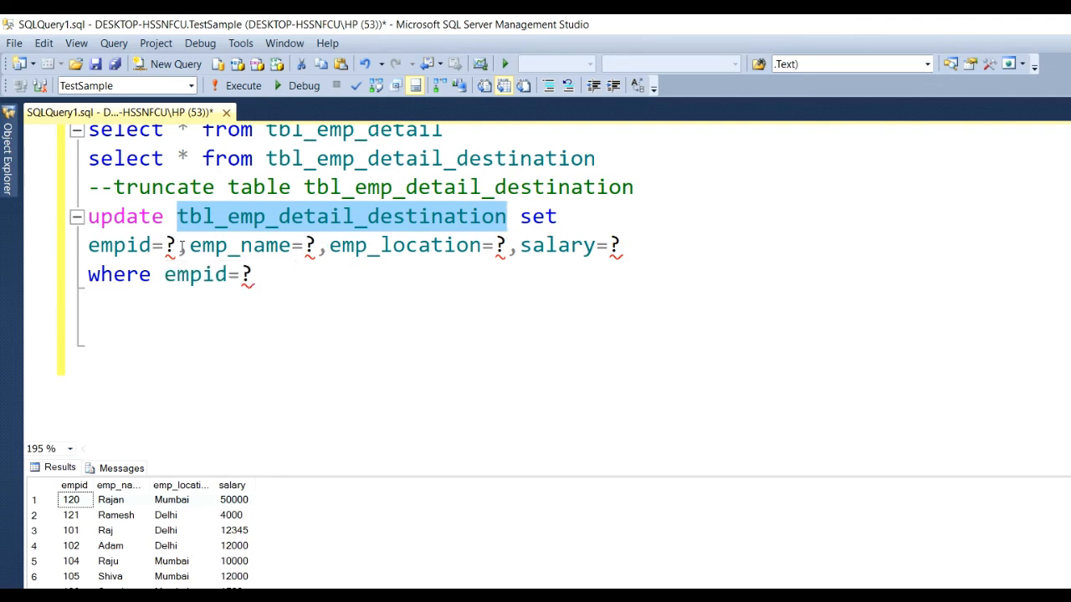
drag(180, 246, 87, 245)
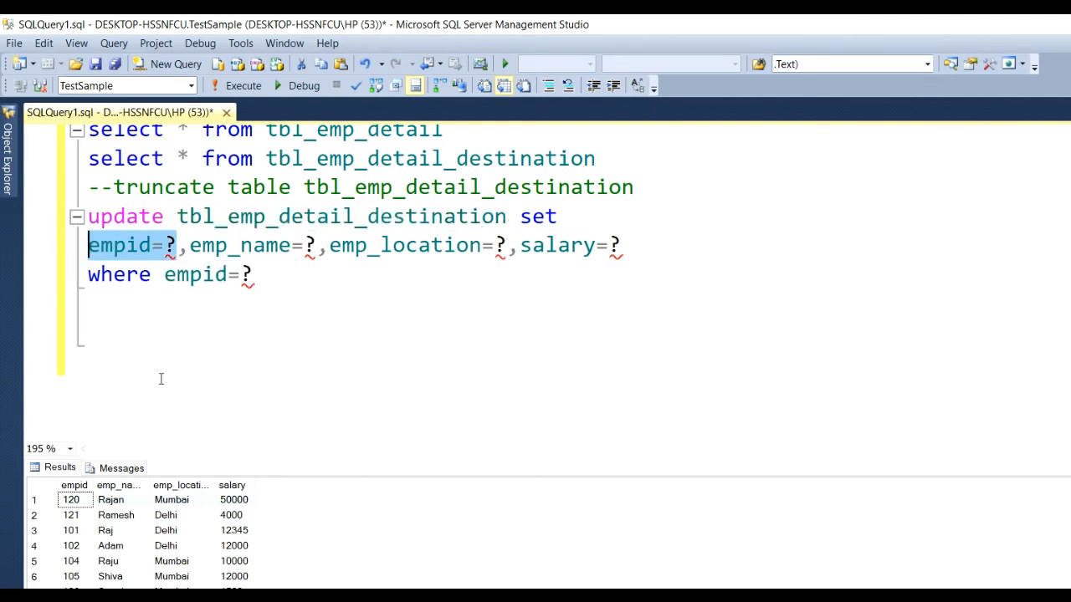
key(Delete)
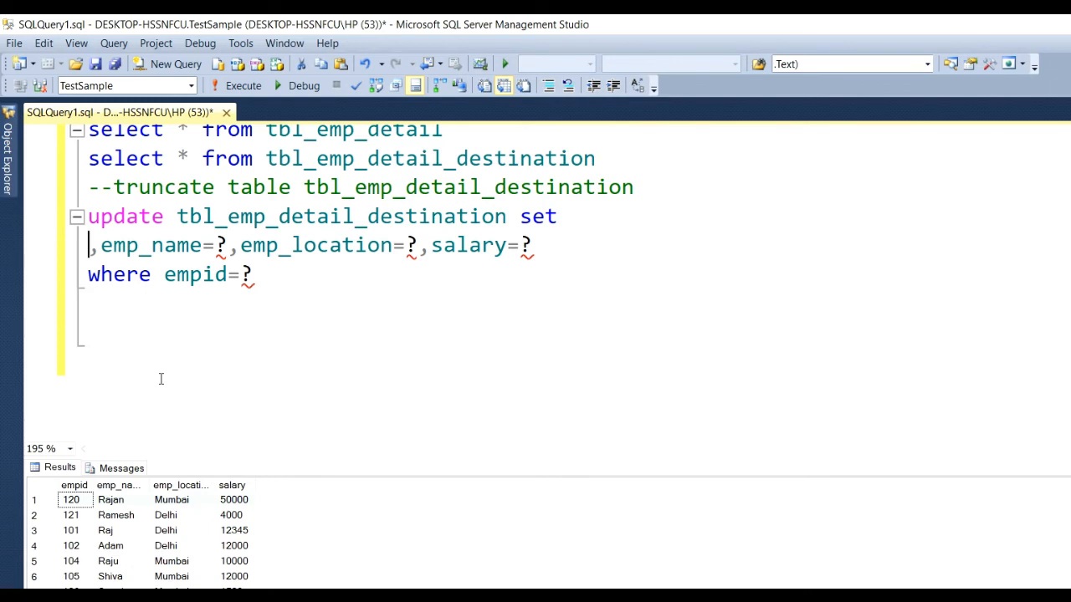
key(Delete)
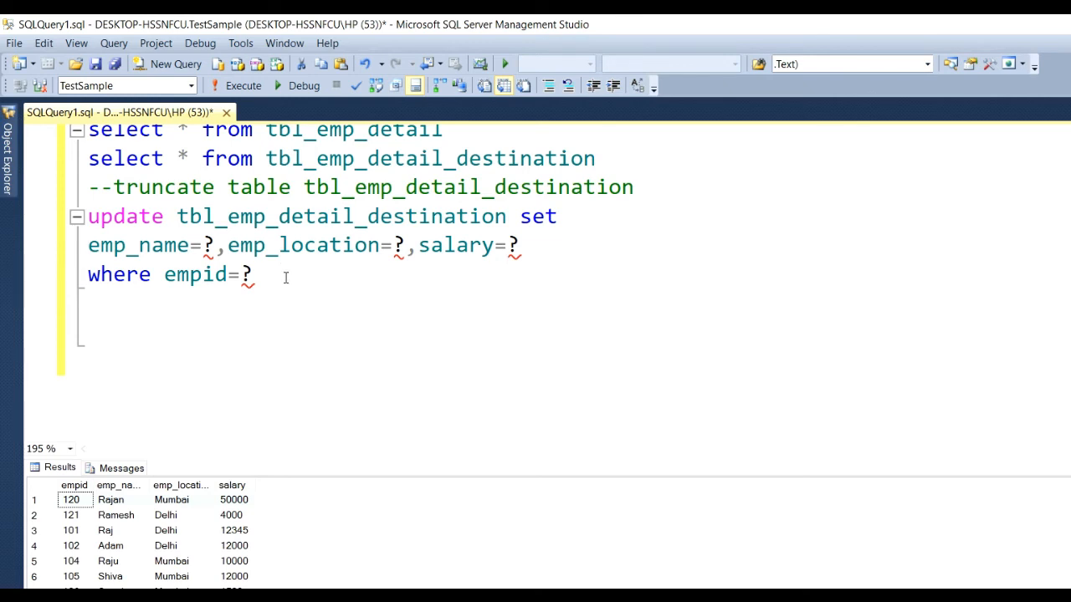
Step: Copy the full update statement, switch to Visual Studio, and enter it as the SqlCommand value of the OLE DB Command
drag(285, 277, 46, 221)
key(ctrl+c)
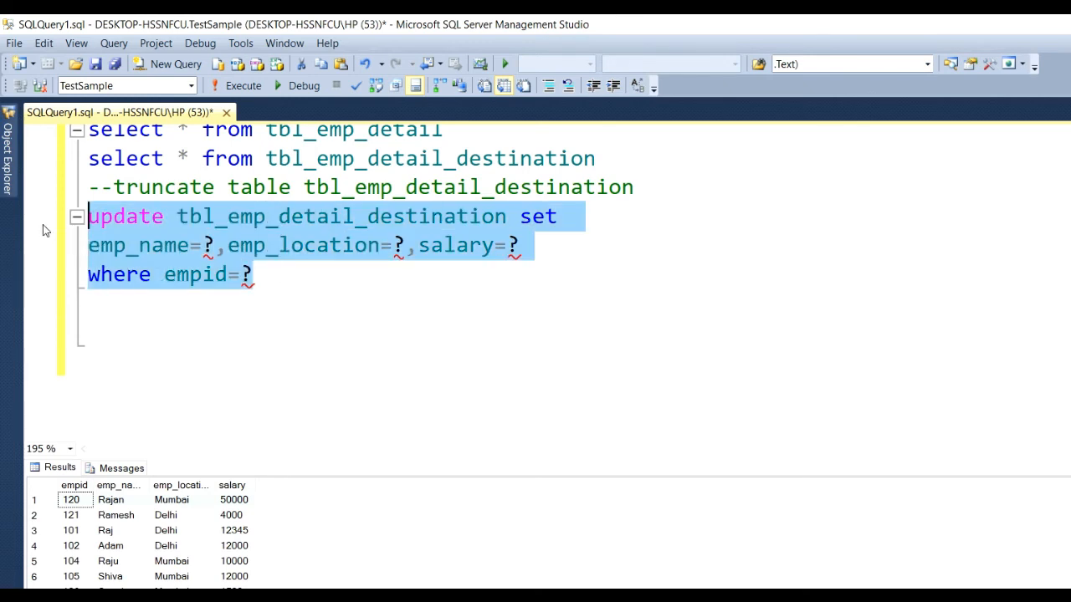
key(alt+Tab)
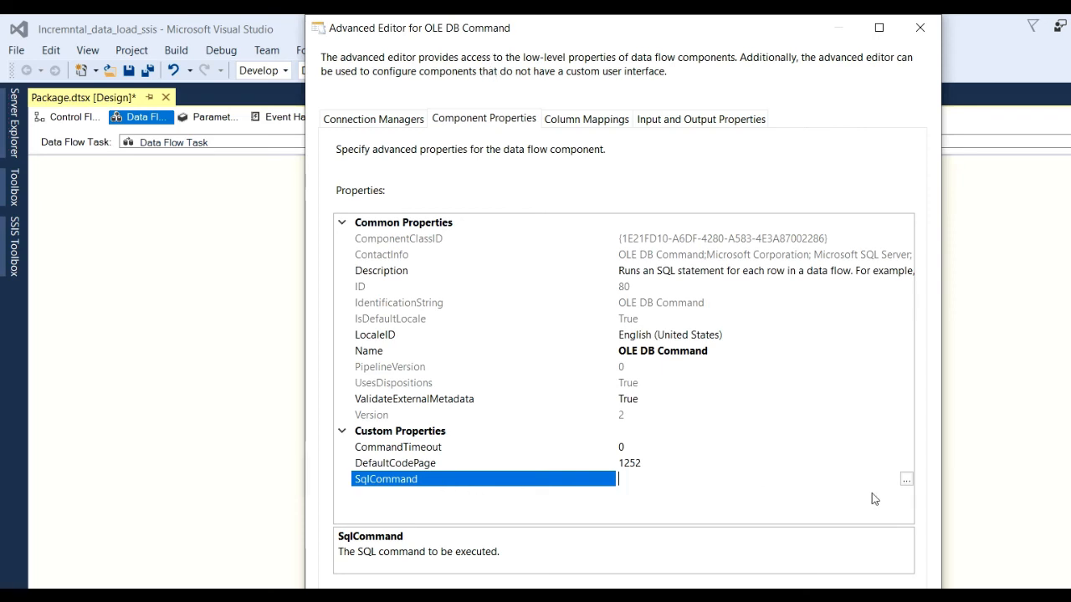
click(905, 480)
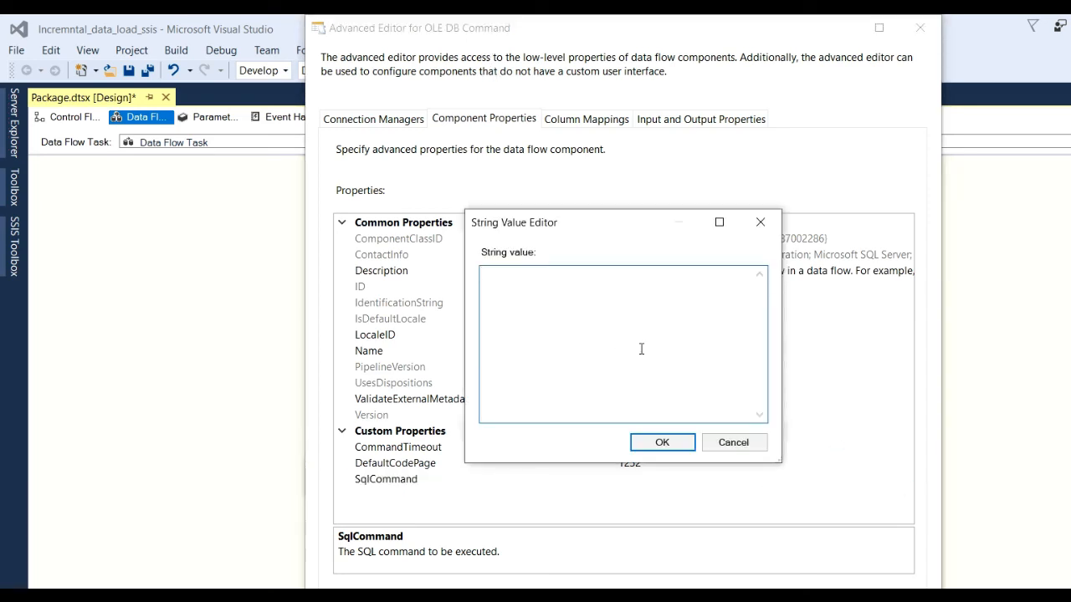
key(ctrl+v)
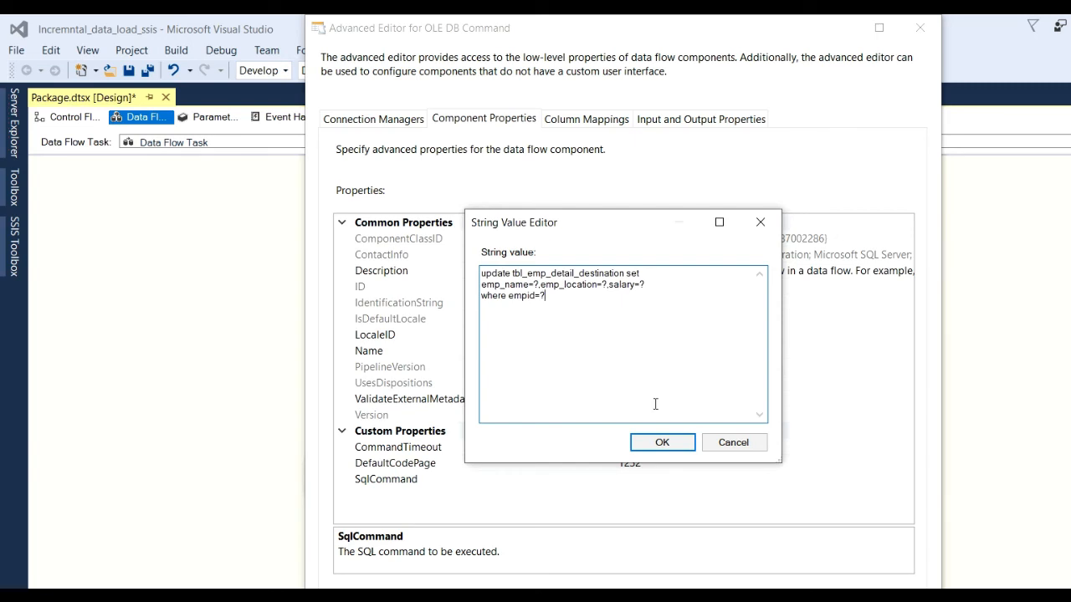
click(662, 442)
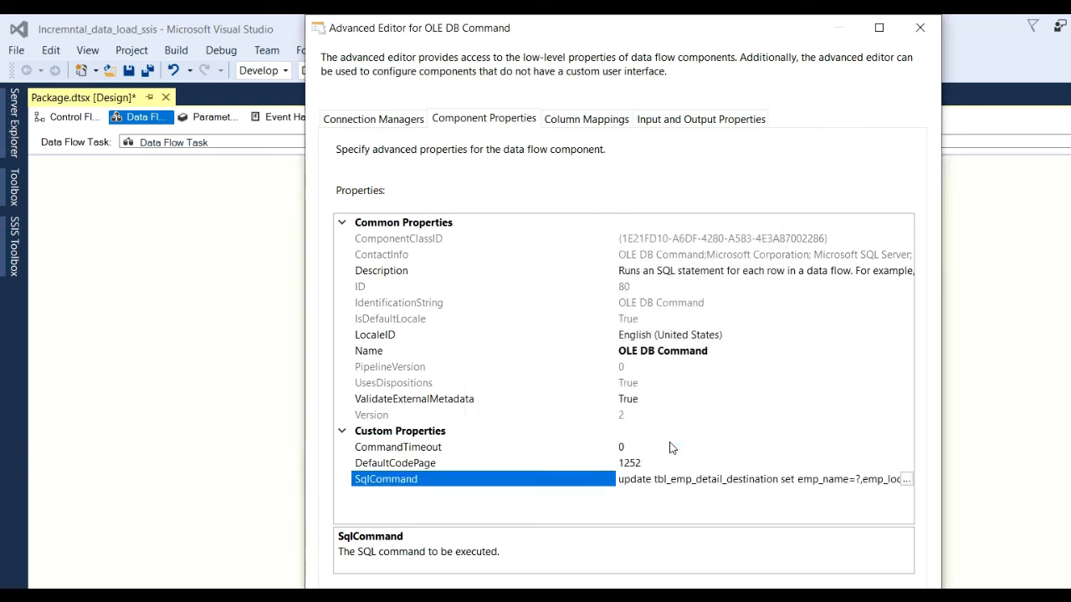
Step: Show the column mappings of the OLE DB Command and enlarge the input and destination column lists to fit all their entries
click(599, 121)
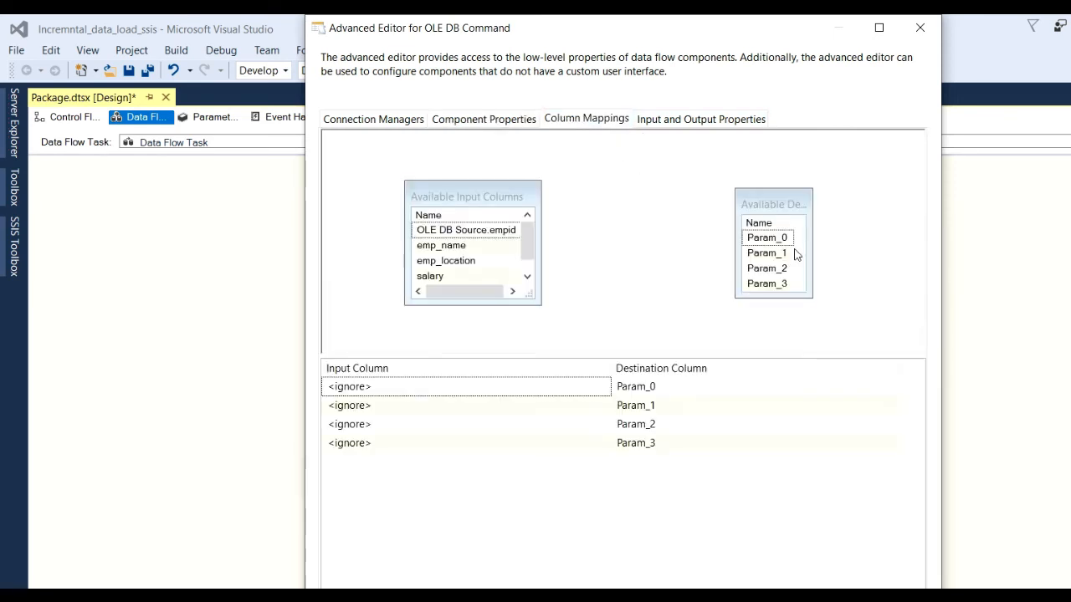
drag(812, 224, 875, 226)
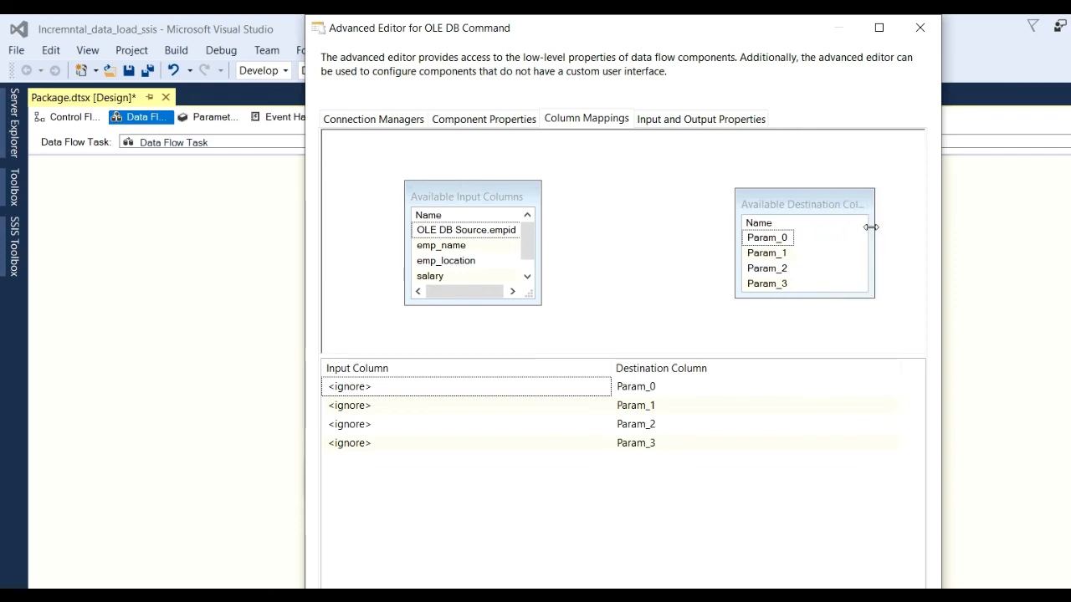
drag(873, 295, 887, 330)
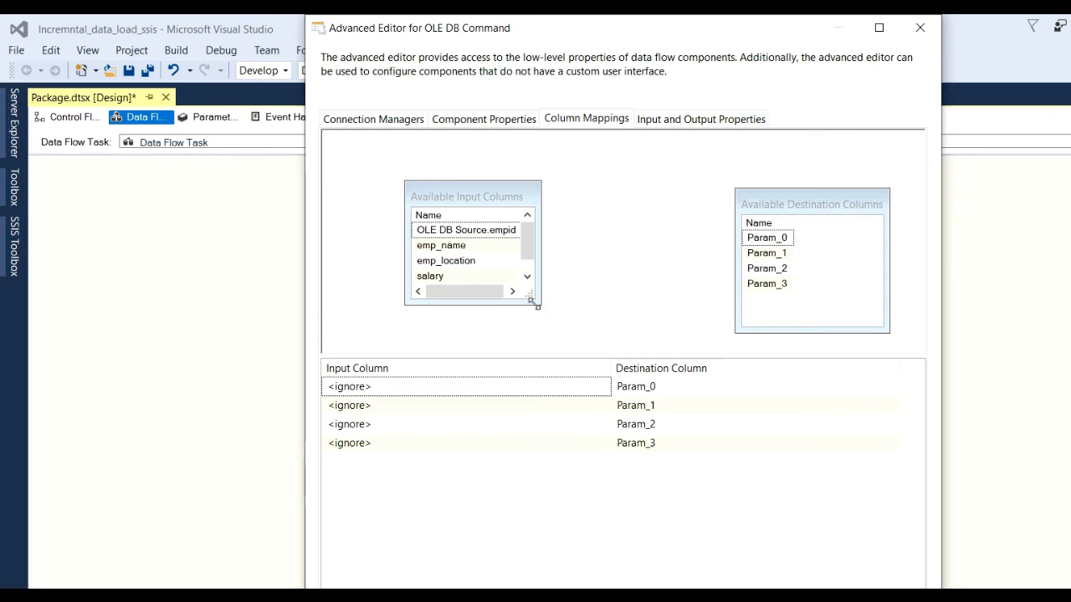
drag(532, 301, 585, 332)
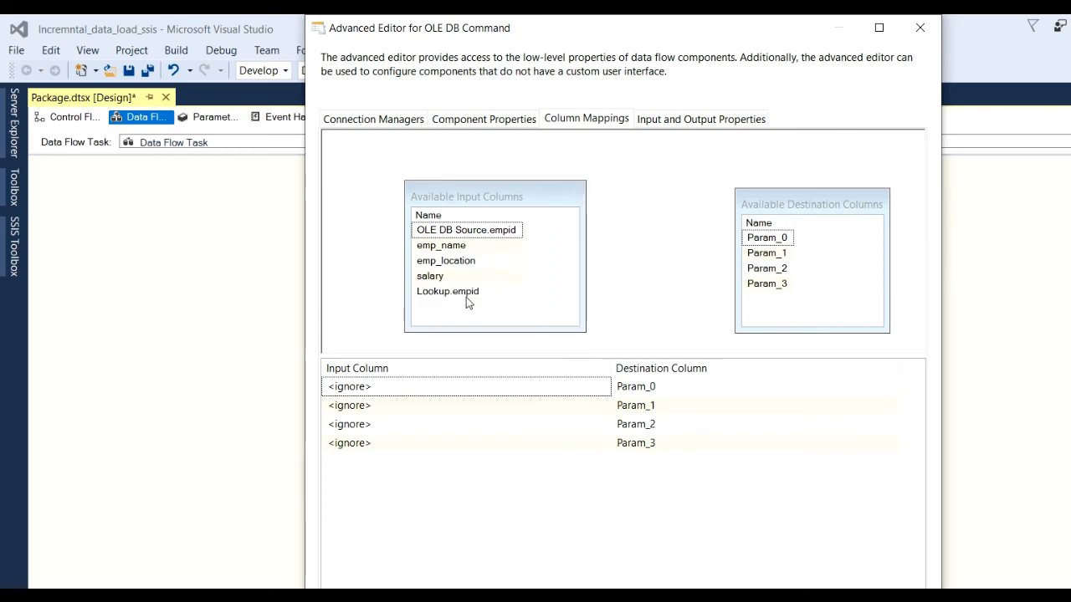
mouse_move(471, 292)
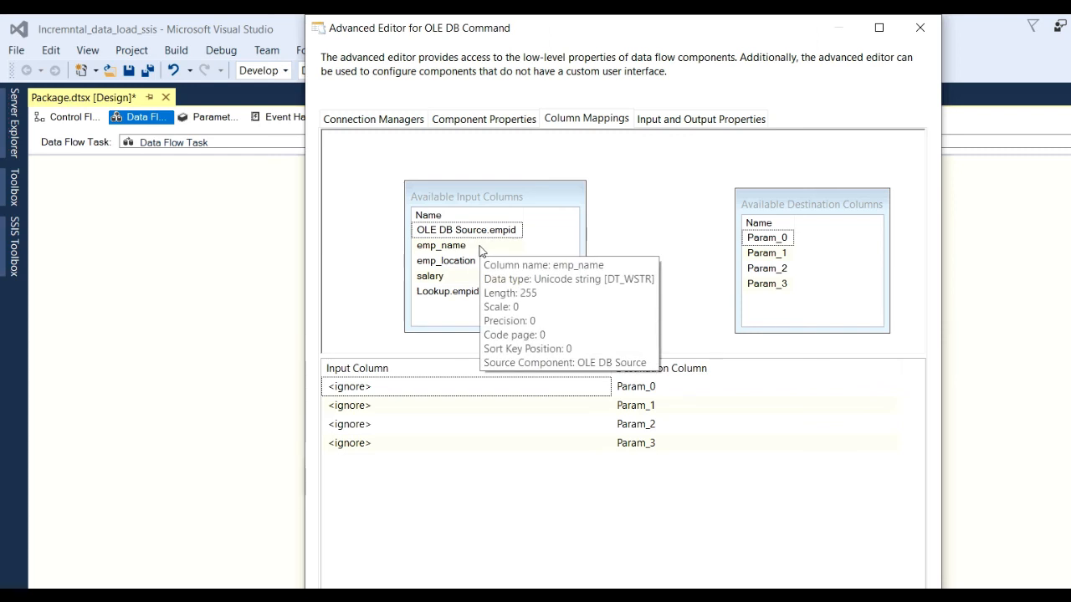
Step: Map emp_name to Param_0, emp_location to Param_1 and salary to Param_2
drag(481, 249, 770, 243)
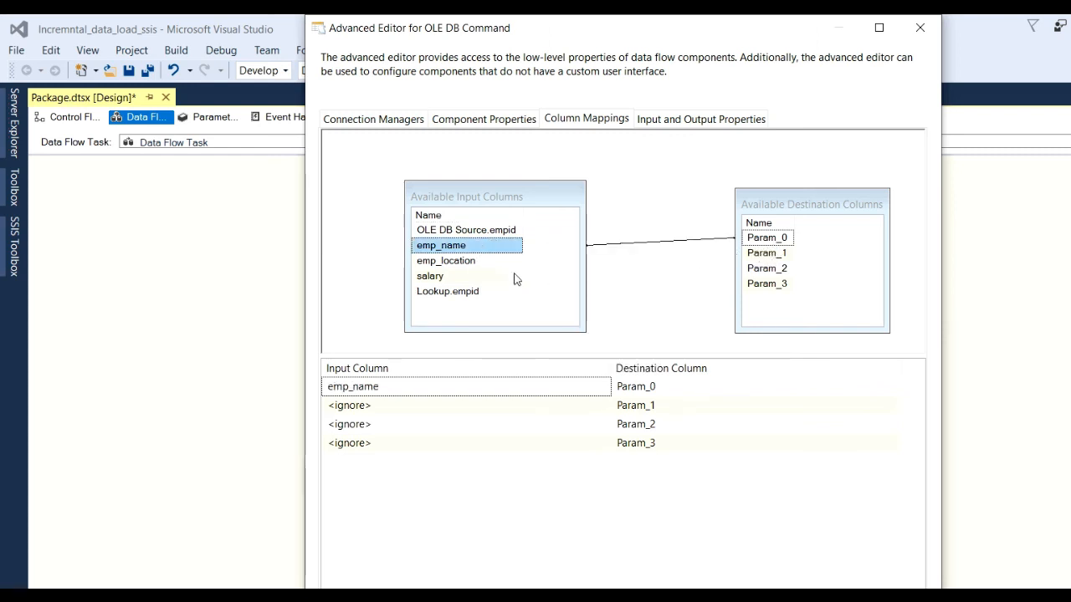
click(466, 262)
drag(466, 262, 769, 255)
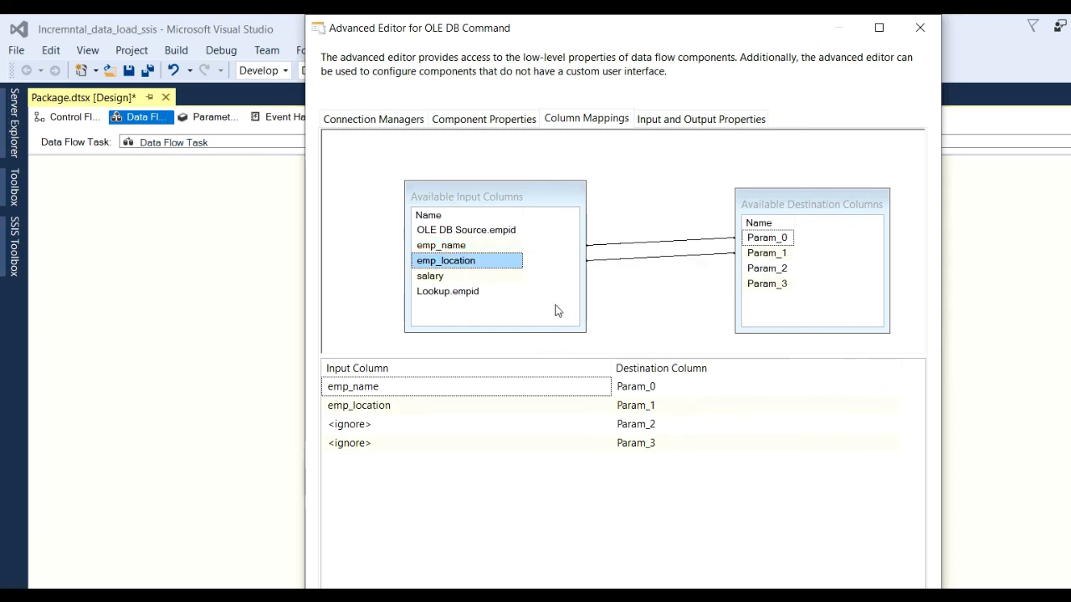
drag(452, 278, 757, 268)
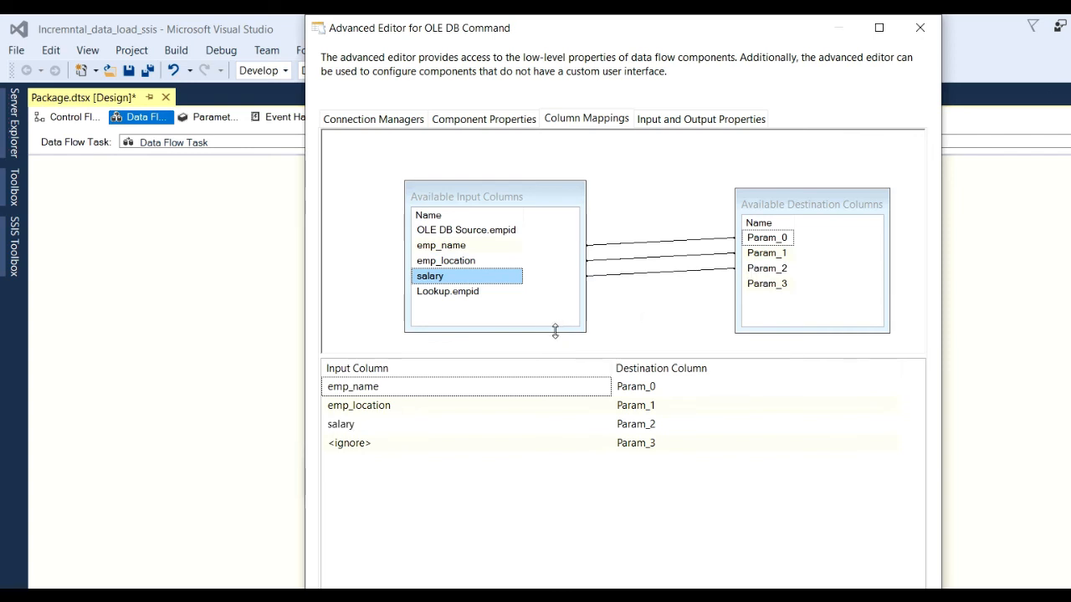
Step: Map OLE DB Source.empid to Param_3 and accept the OLE DB Command settings
click(483, 292)
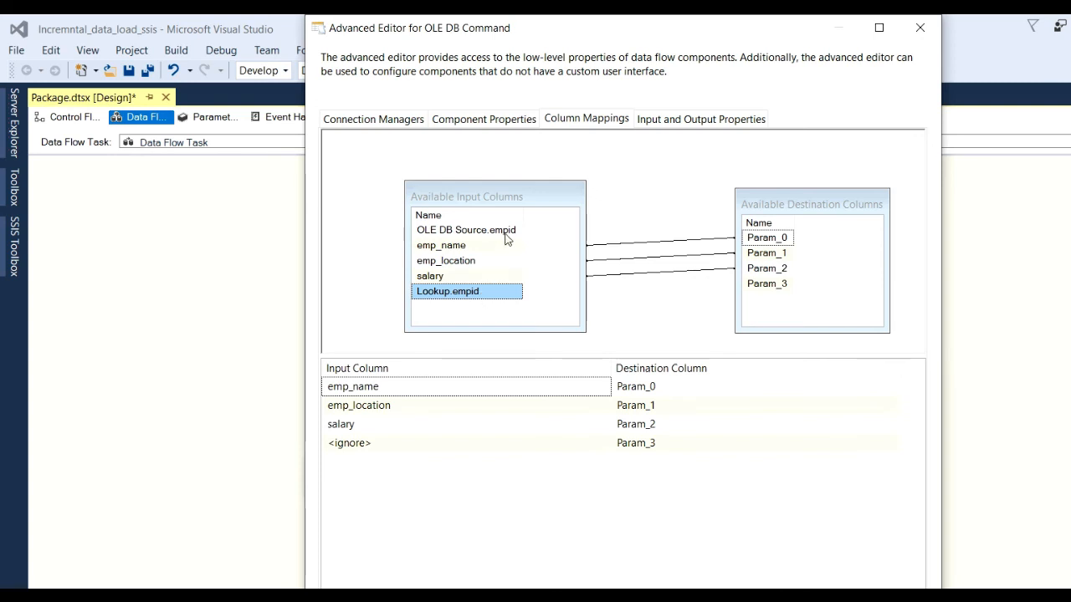
drag(506, 237, 770, 287)
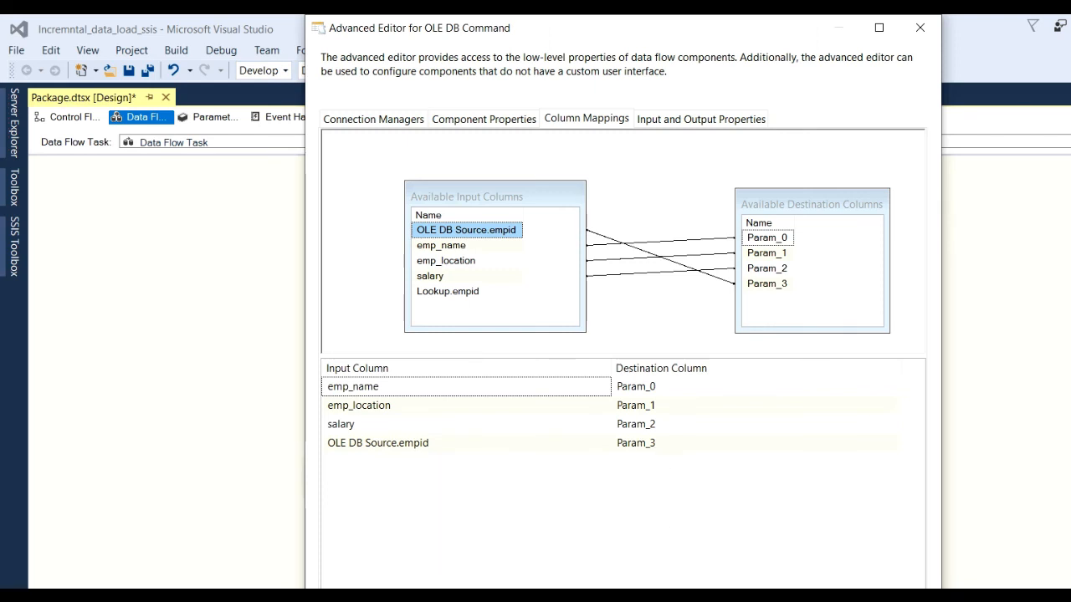
click(721, 598)
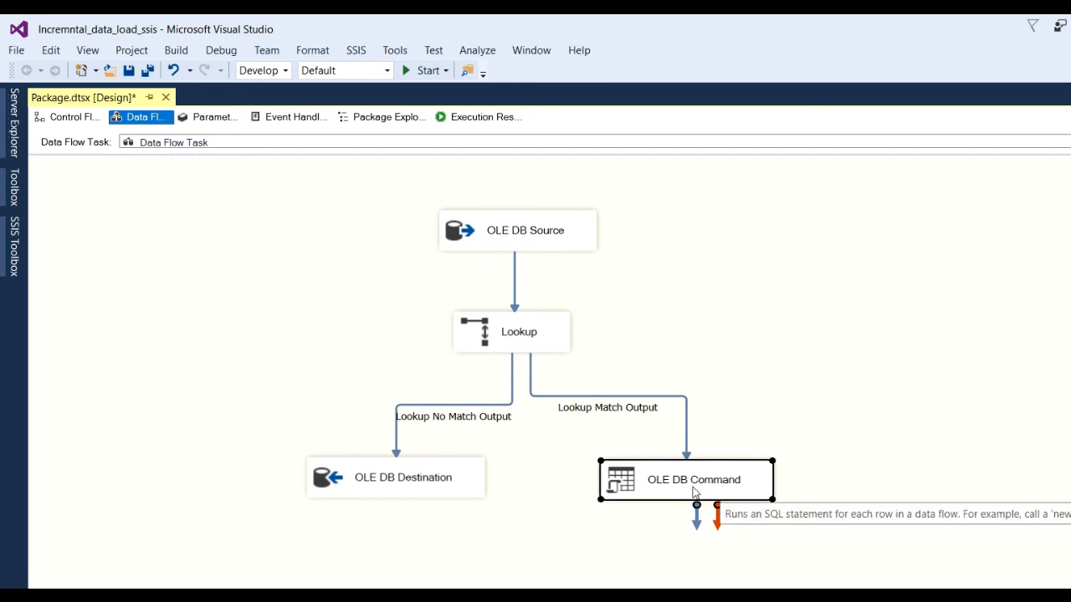
double_click(654, 490)
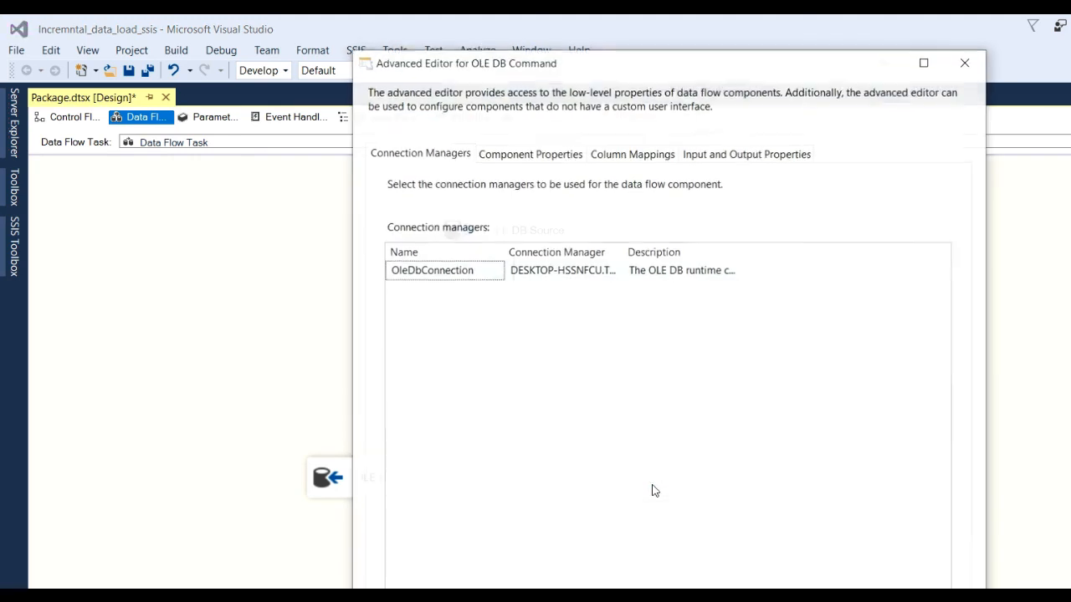
key(Escape)
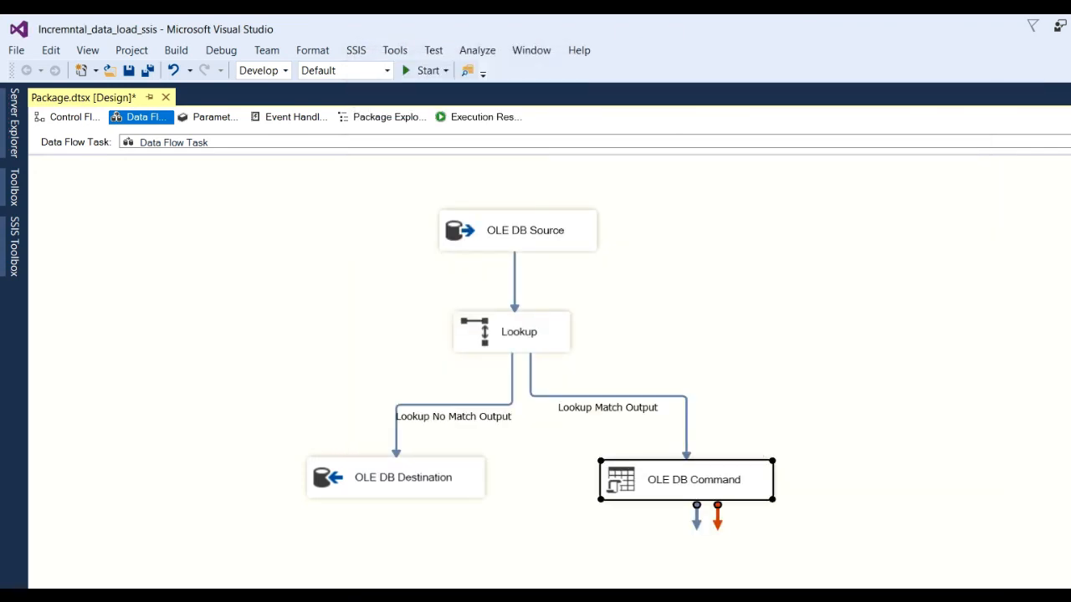
Step: Switch to SQL Server Management Studio, enlarge the results area, and widen the emp_name column to examine the employee rows
key(alt+Tab)
click(463, 376)
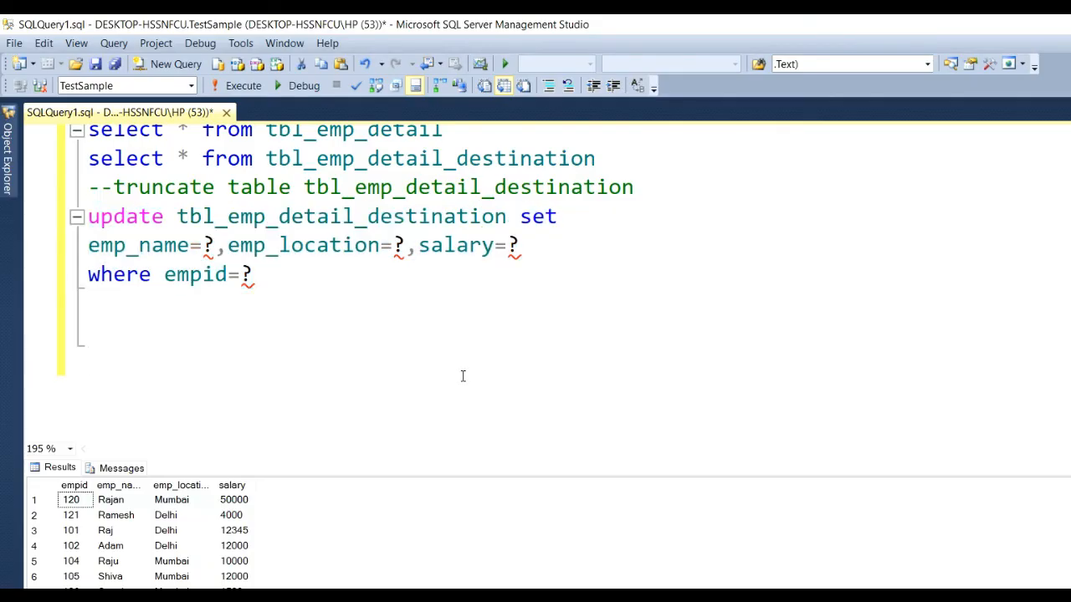
drag(621, 158, 87, 158)
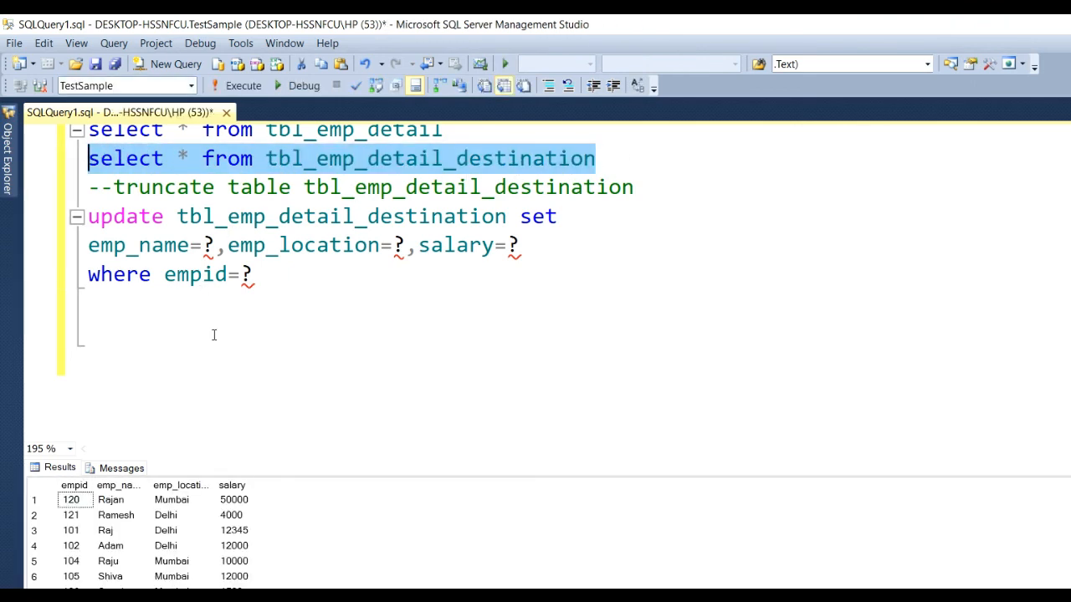
drag(390, 457, 390, 343)
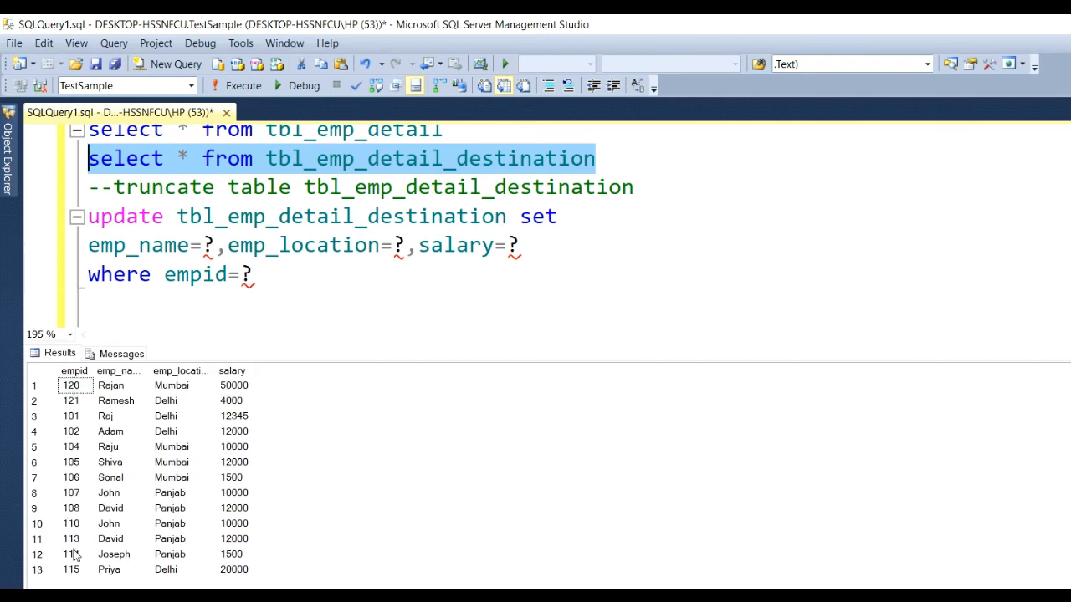
click(134, 390)
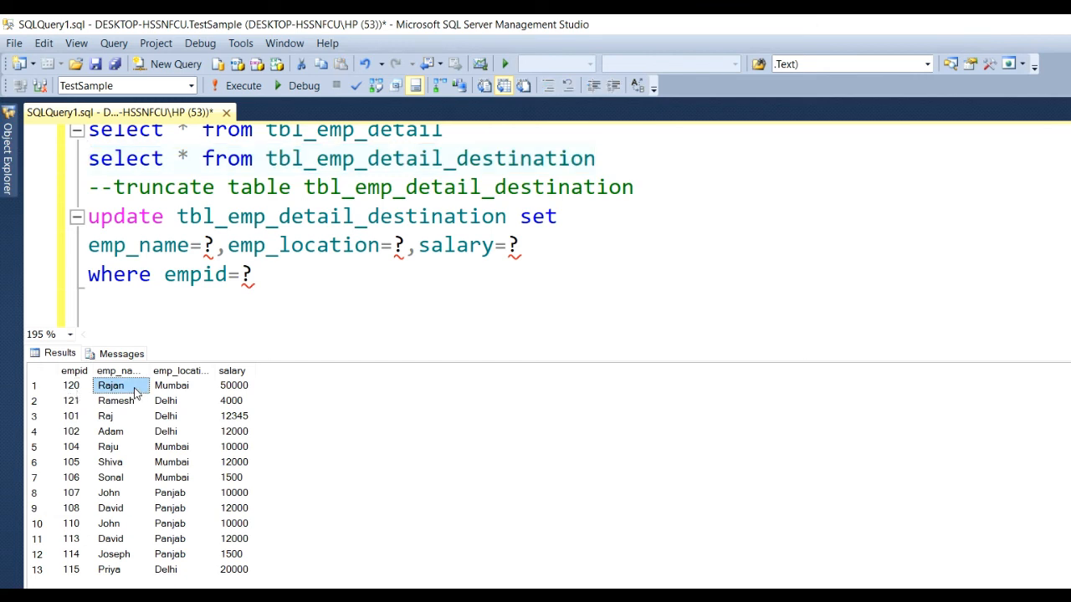
drag(151, 371, 168, 371)
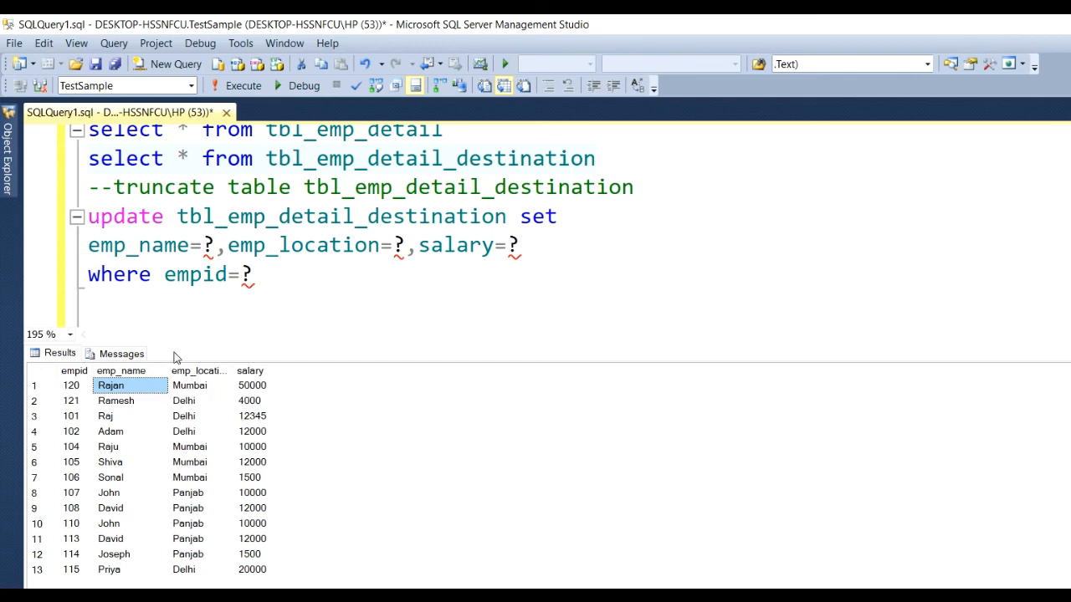
Step: Duplicate the three-line update statement below the original, separated by a blank line
drag(255, 275, 83, 219)
key(ctrl+c)
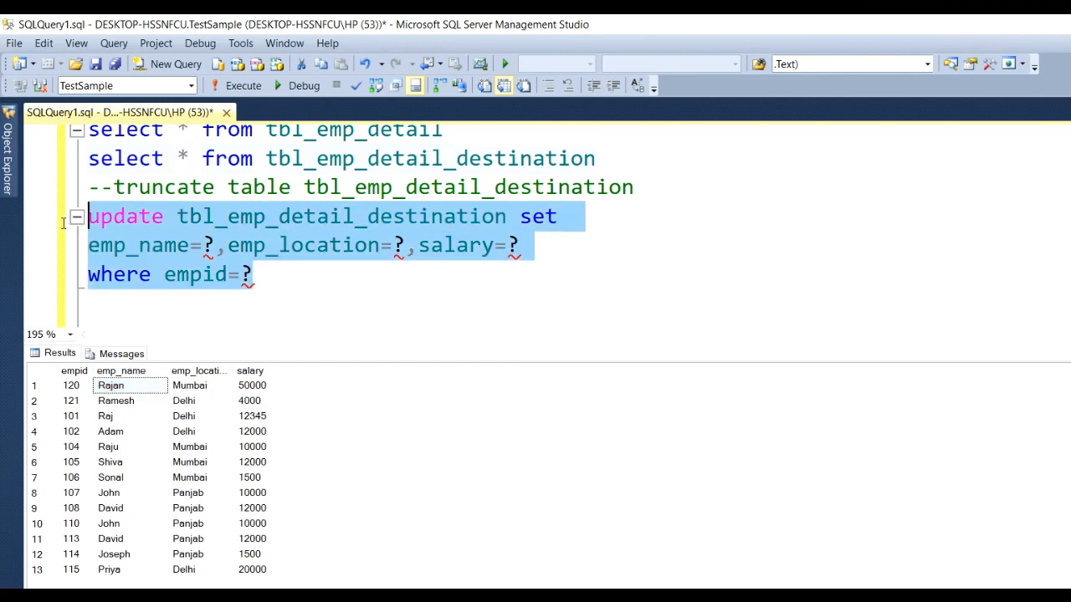
click(306, 292)
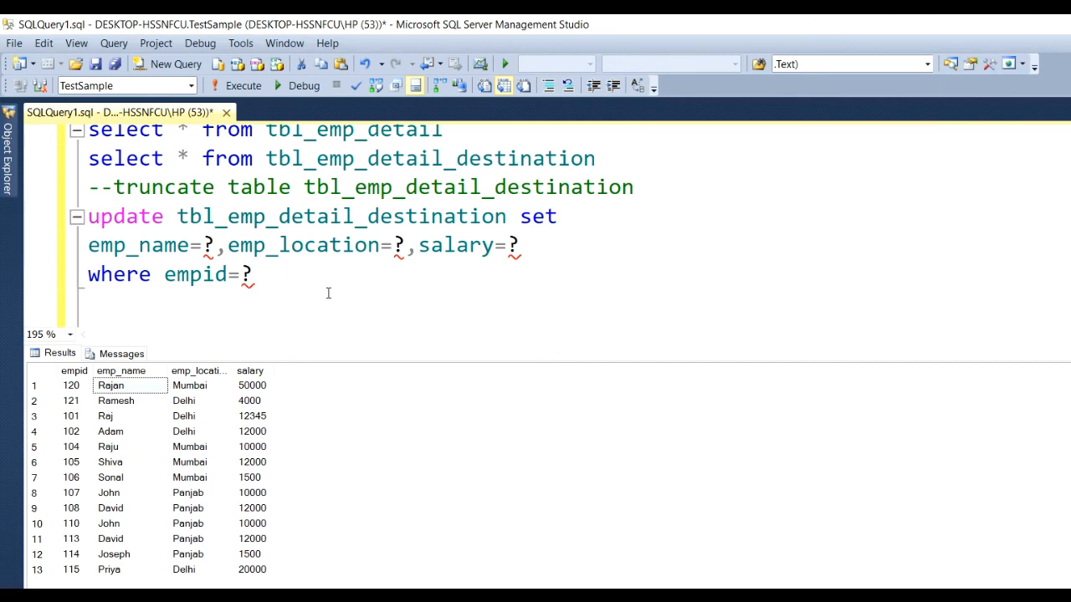
key(Return)
key(ctrl+v)
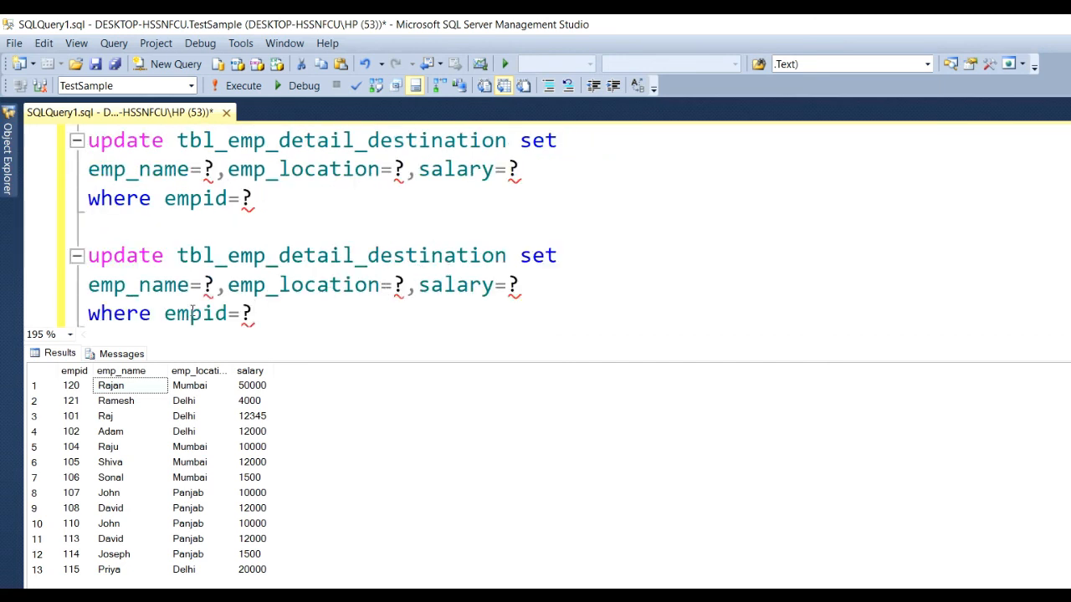
Step: Adapt the copy to update tbl_emp_detail, setting only emp_name to a changed employee name where empid=120, and execute it
drag(207, 284, 522, 287)
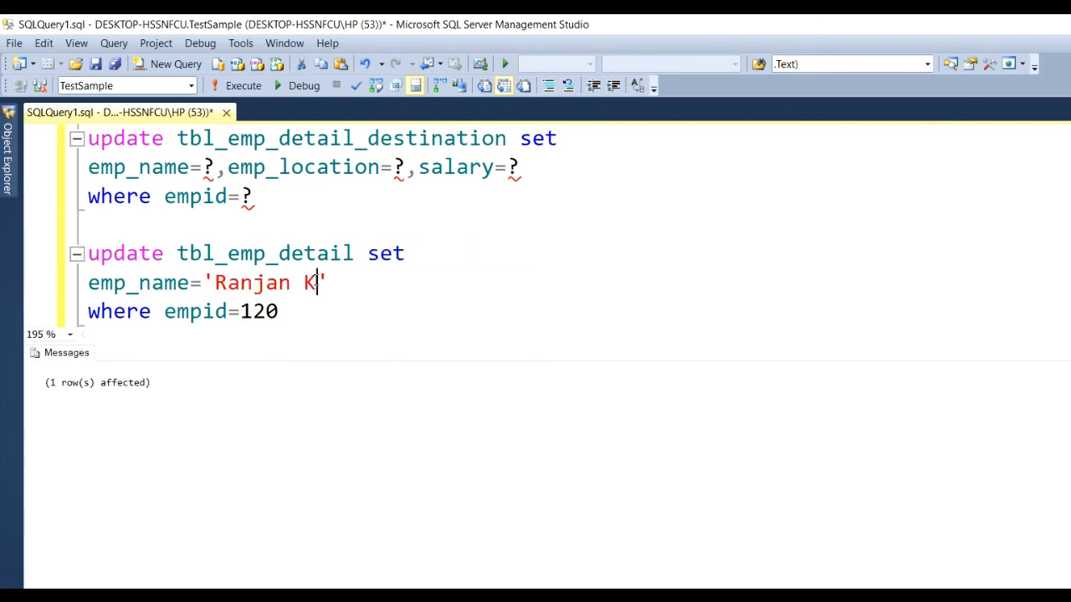
text(KK')
drag(298, 308, 85, 221)
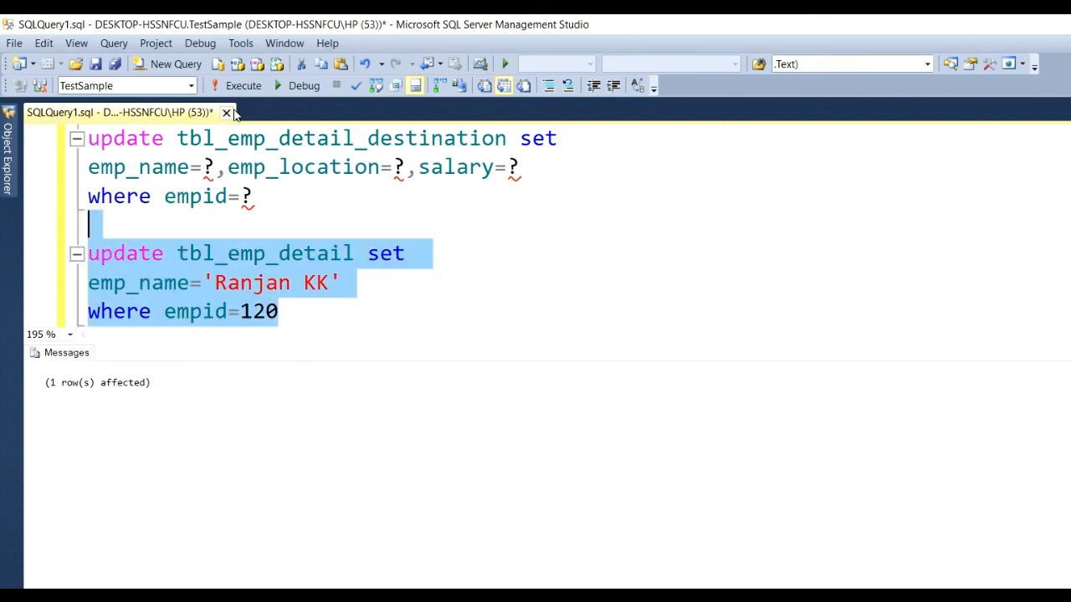
click(248, 86)
Step: Replace the emp_name value in the tbl_emp_detail update with a different employee name and execute the statement for empid=120
drag(215, 283, 331, 284)
text(R)
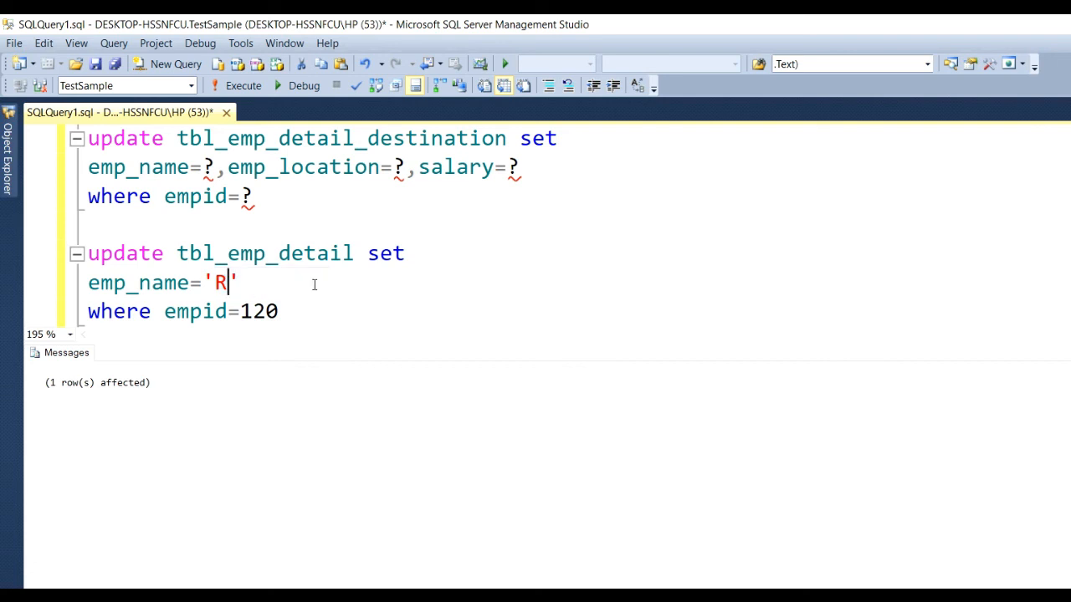
text(ajan)
click(292, 312)
drag(293, 312, 88, 251)
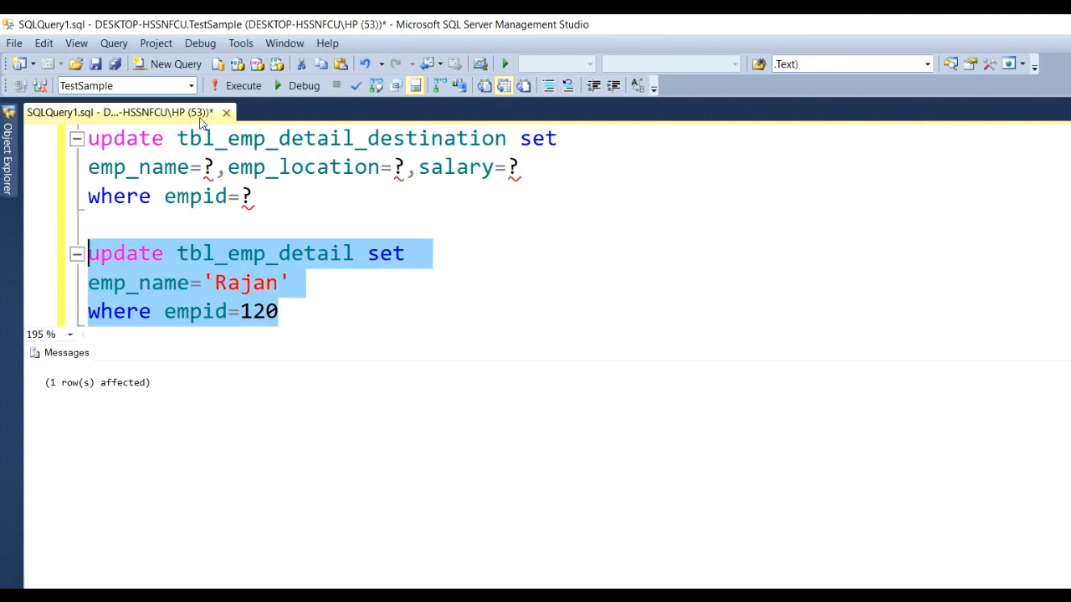
click(241, 85)
click(371, 278)
Step: Query tbl_emp_detail on its own and check the name and location in the row for empid 120
scroll(393, 270, up, 1)
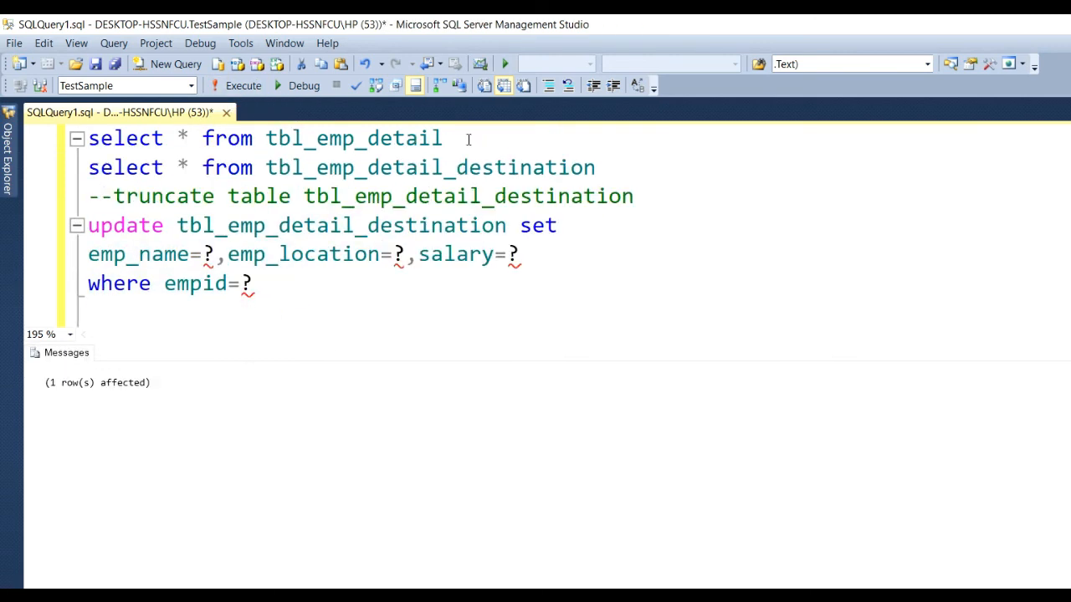
drag(469, 140, 4, 102)
click(231, 93)
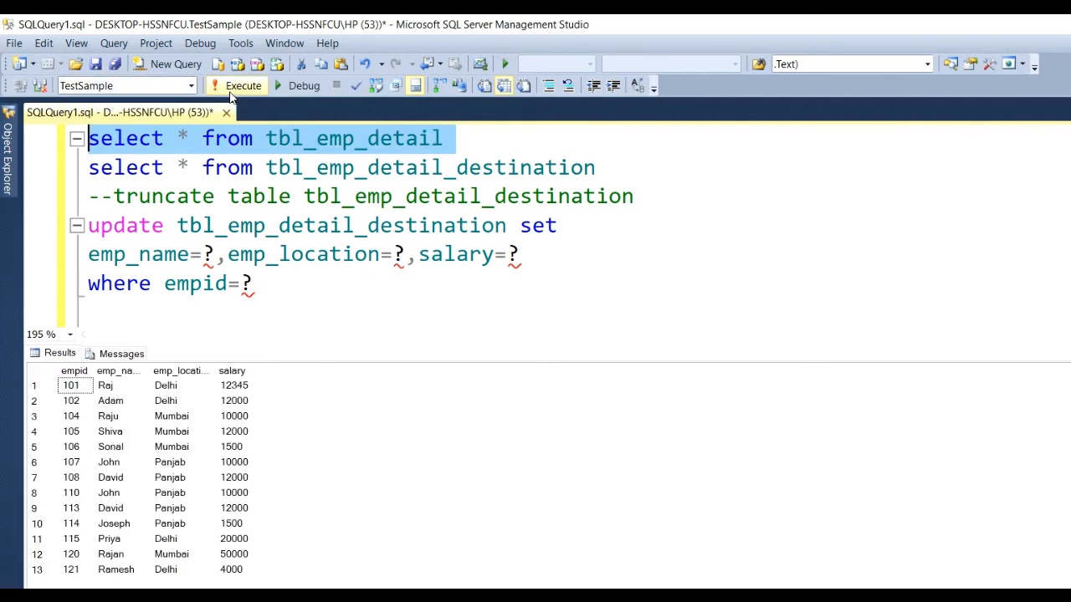
click(126, 555)
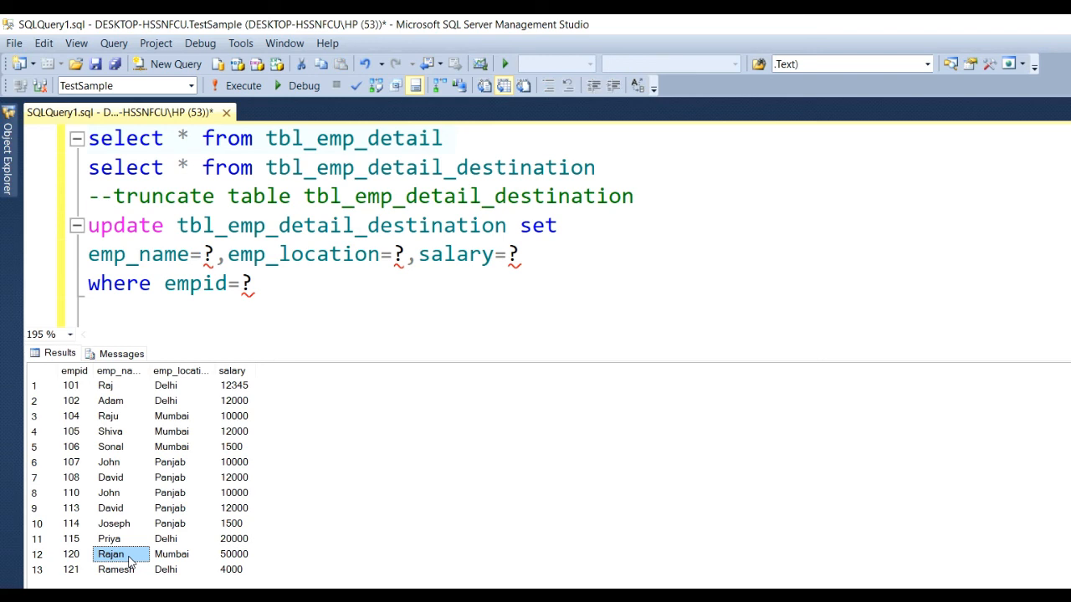
click(183, 556)
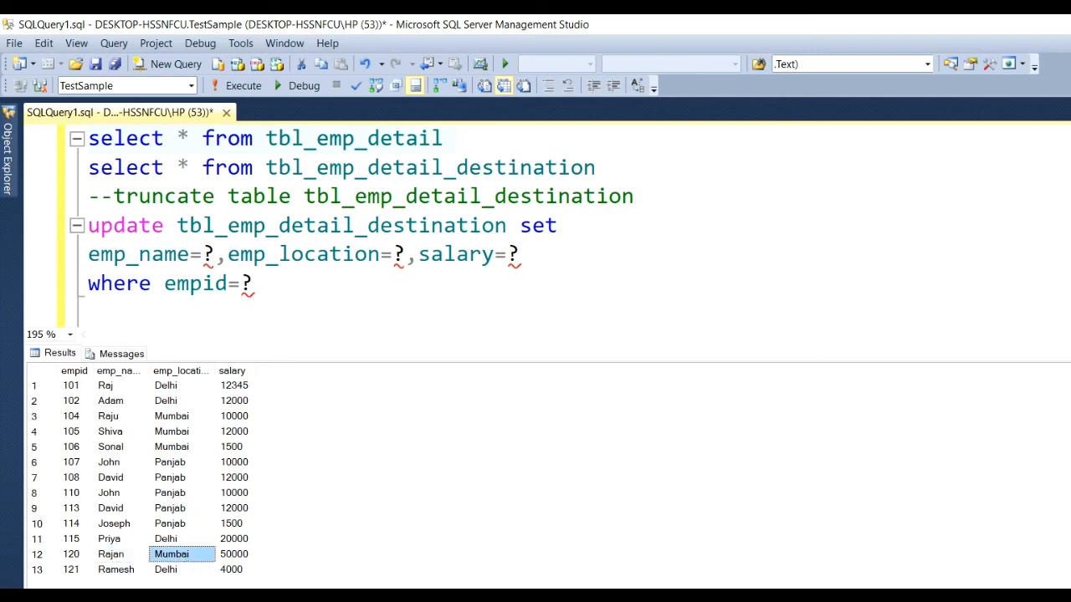
Step: Run only the select on tbl_emp_detail_destination and check the emp_name stored for empid 120
click(555, 168)
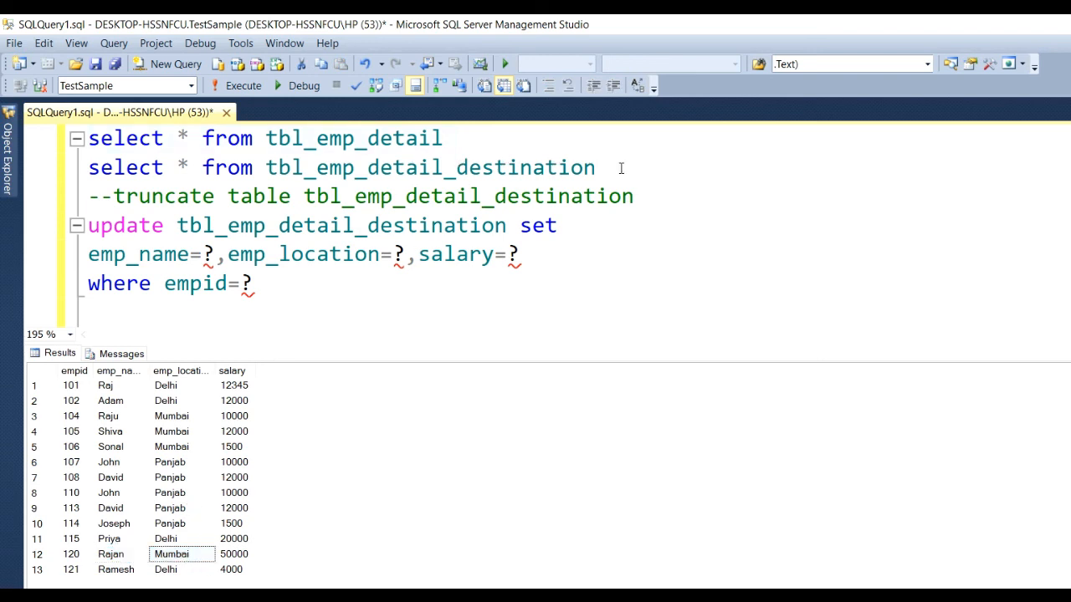
drag(598, 167, 88, 167)
click(242, 85)
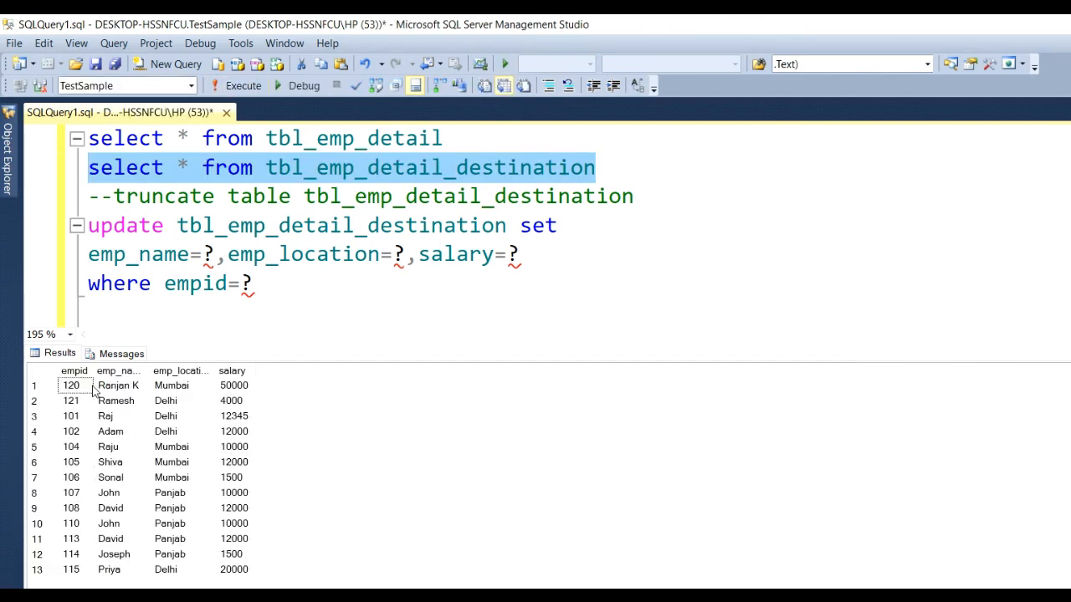
click(133, 390)
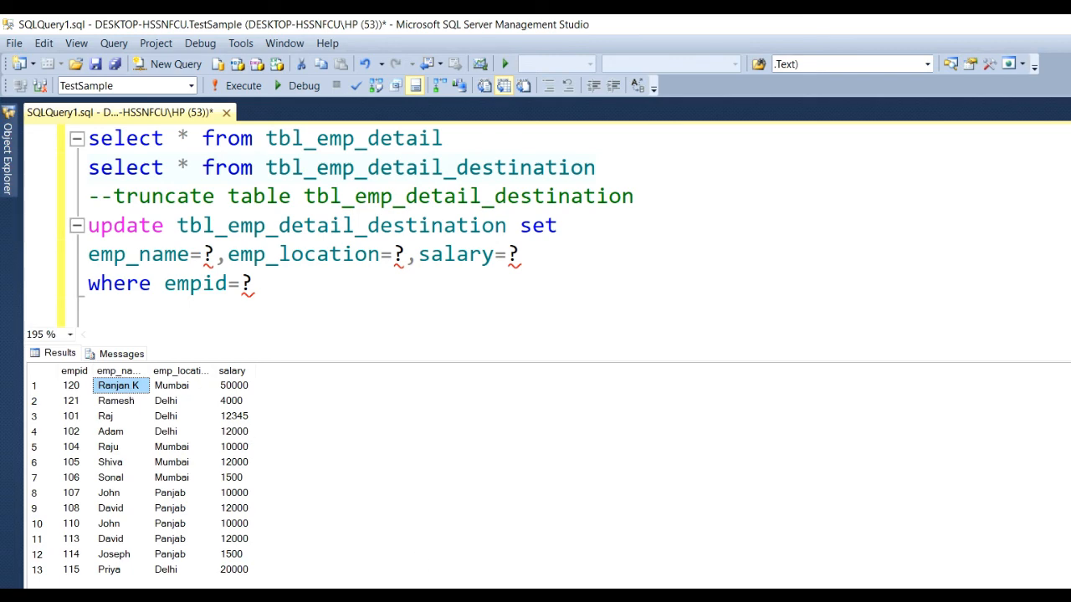
Step: Switch to Visual Studio and run the incremental-load package
key(alt+Tab)
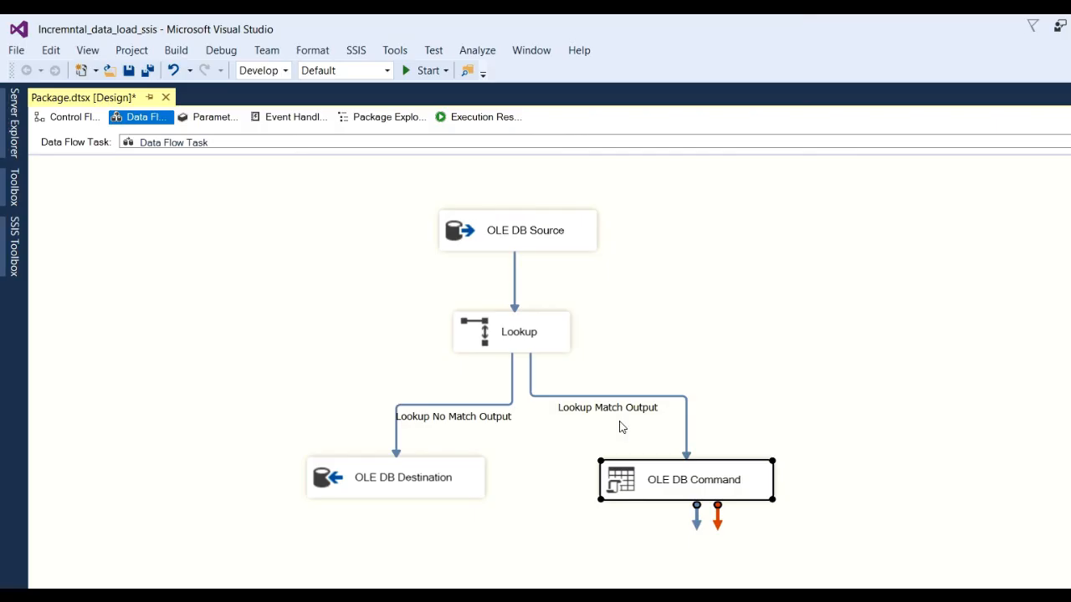
click(425, 71)
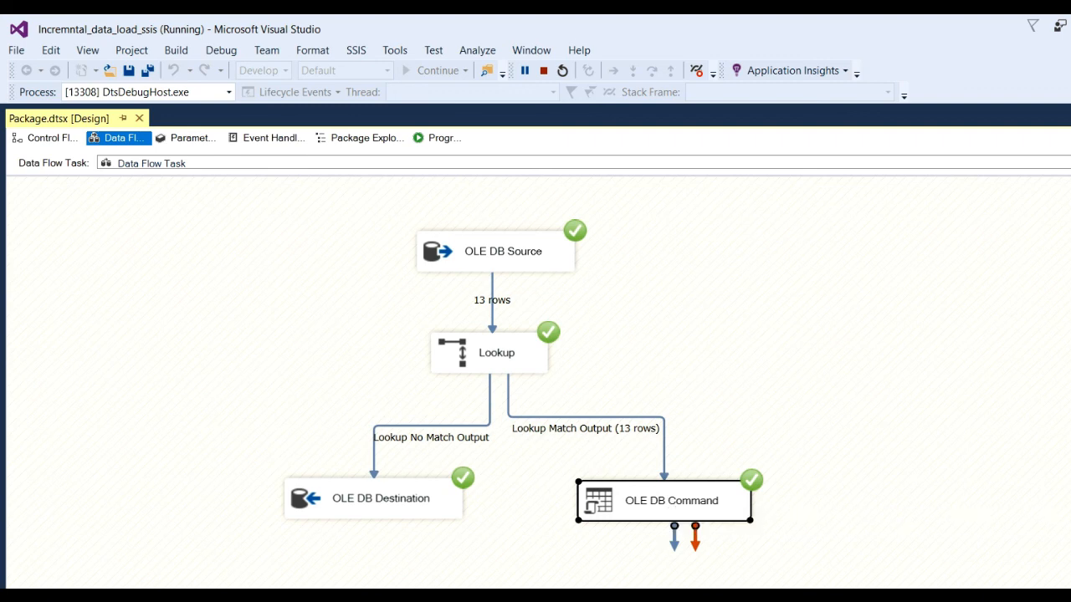
Step: Switch to SQL Server Management Studio, requery tbl_emp_detail_destination, and fit the emp_name column to its contents to examine the empid 120 row
key(alt+Tab)
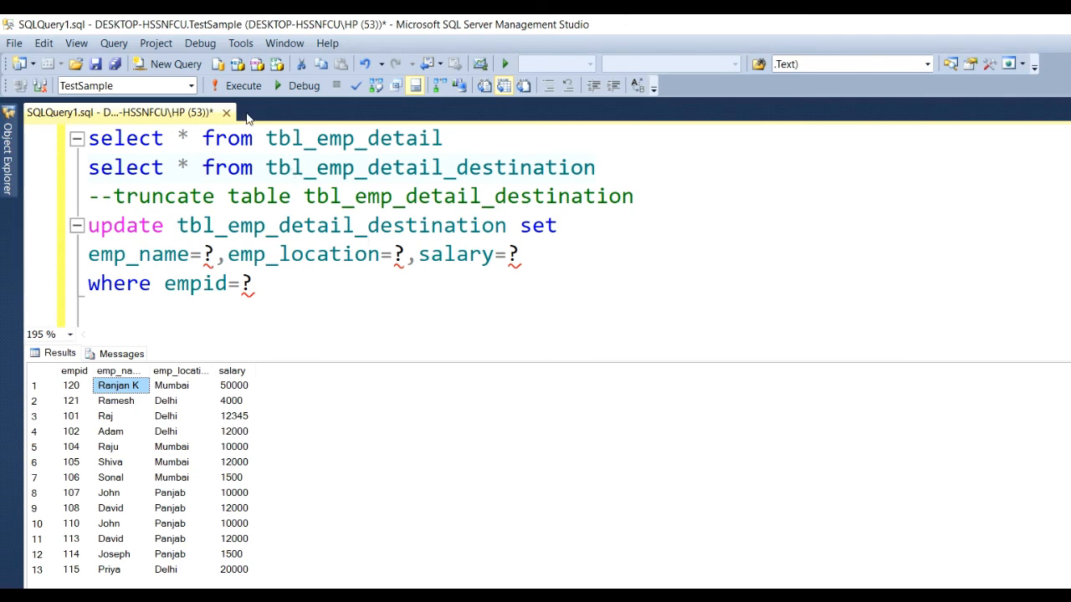
key(shift+Home)
click(241, 87)
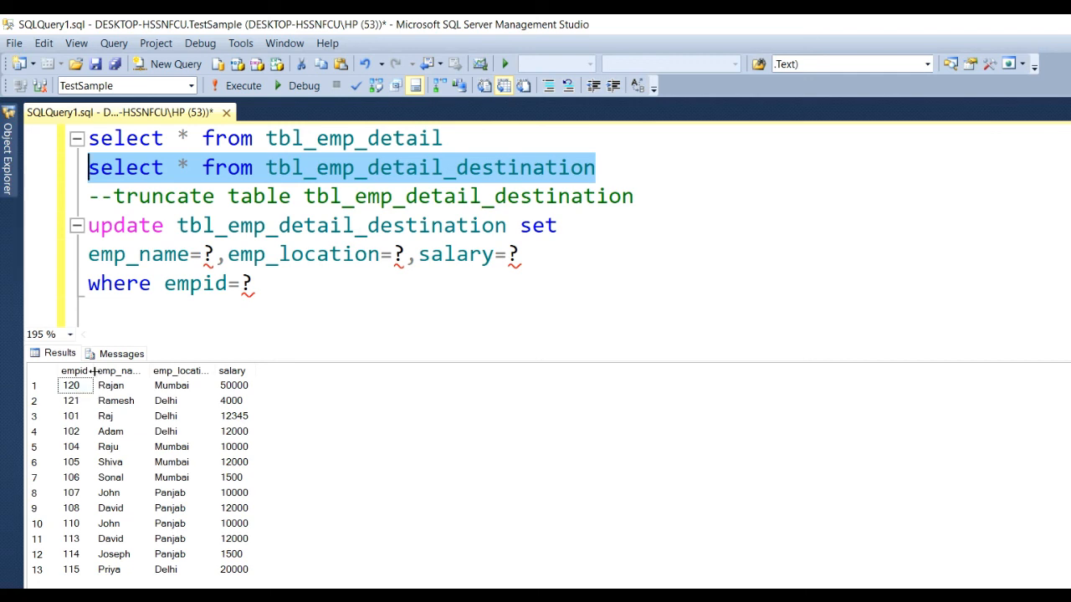
double_click(150, 371)
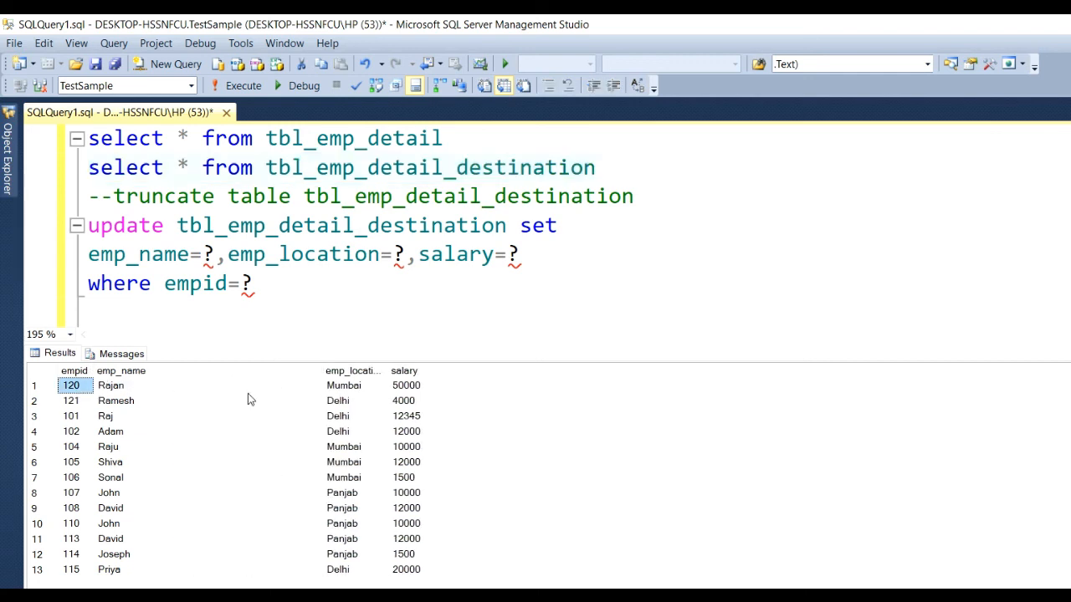
click(386, 390)
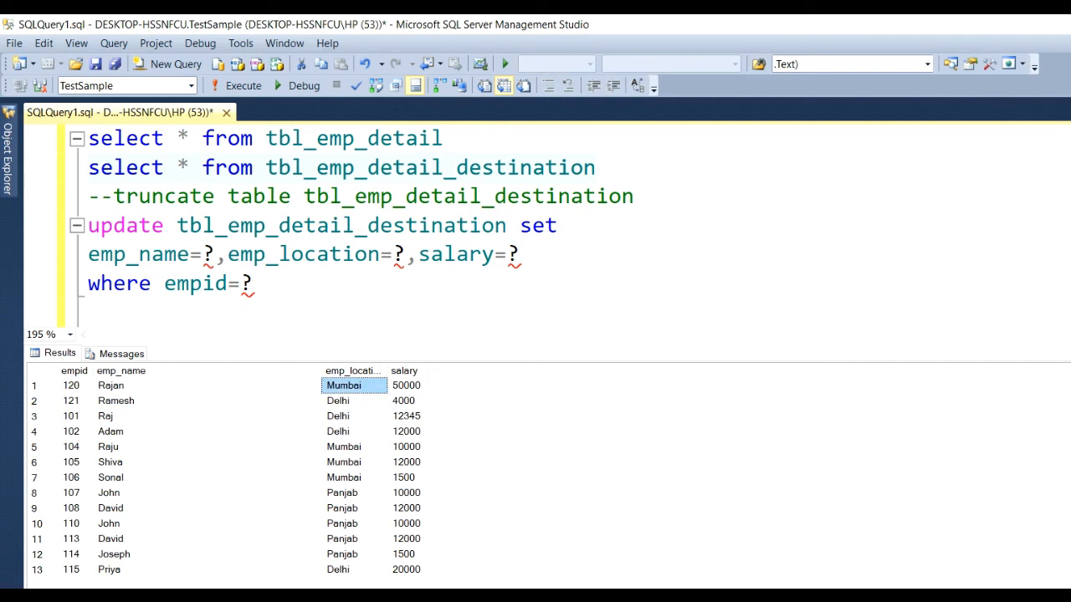
Step: Switch to Visual Studio and stop debugging the package
key(alt+Tab)
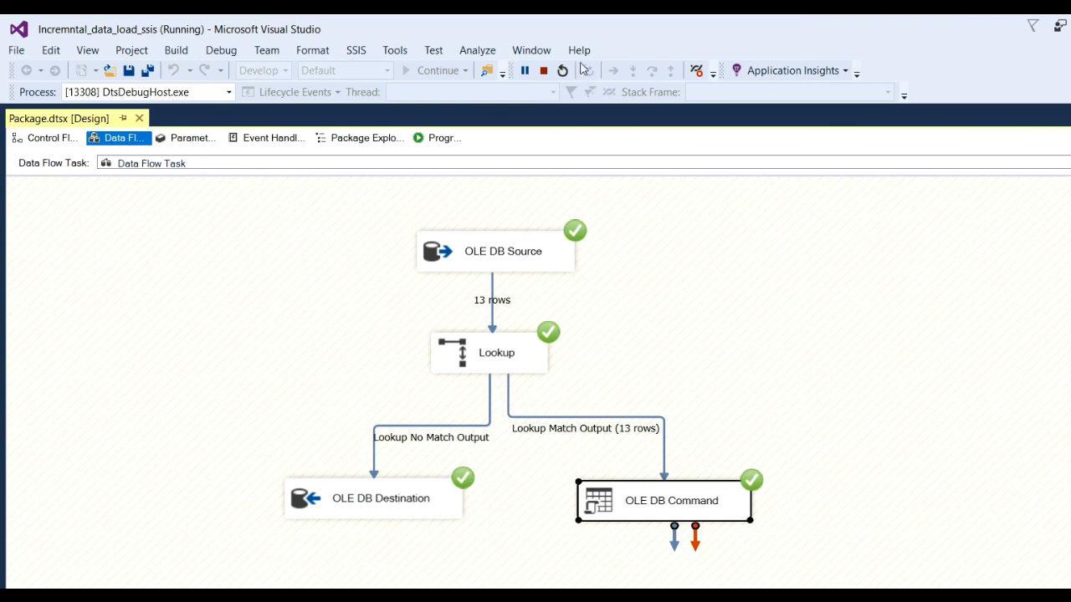
click(544, 70)
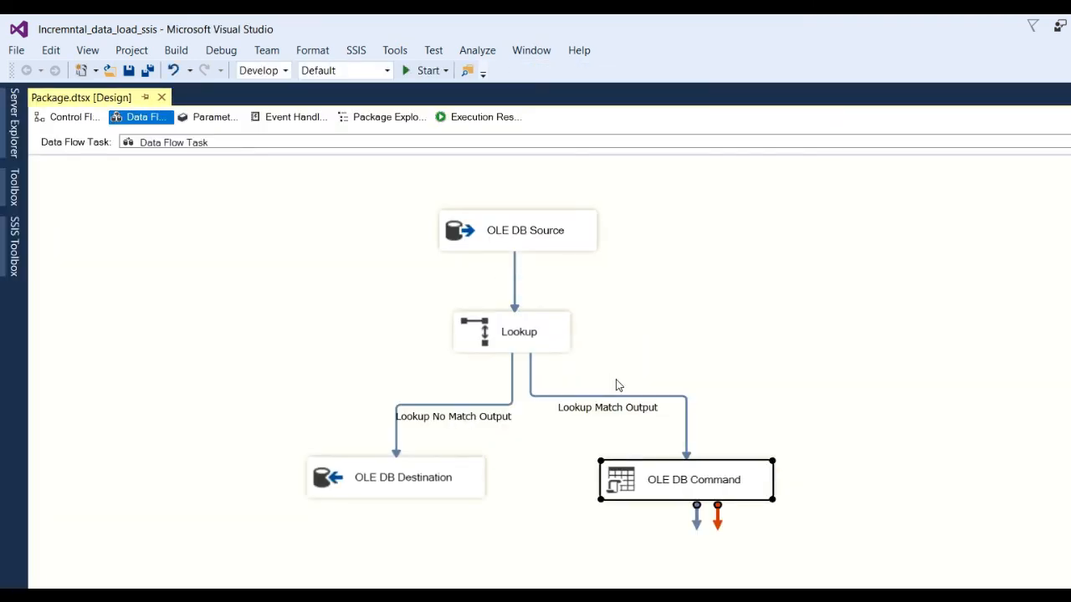